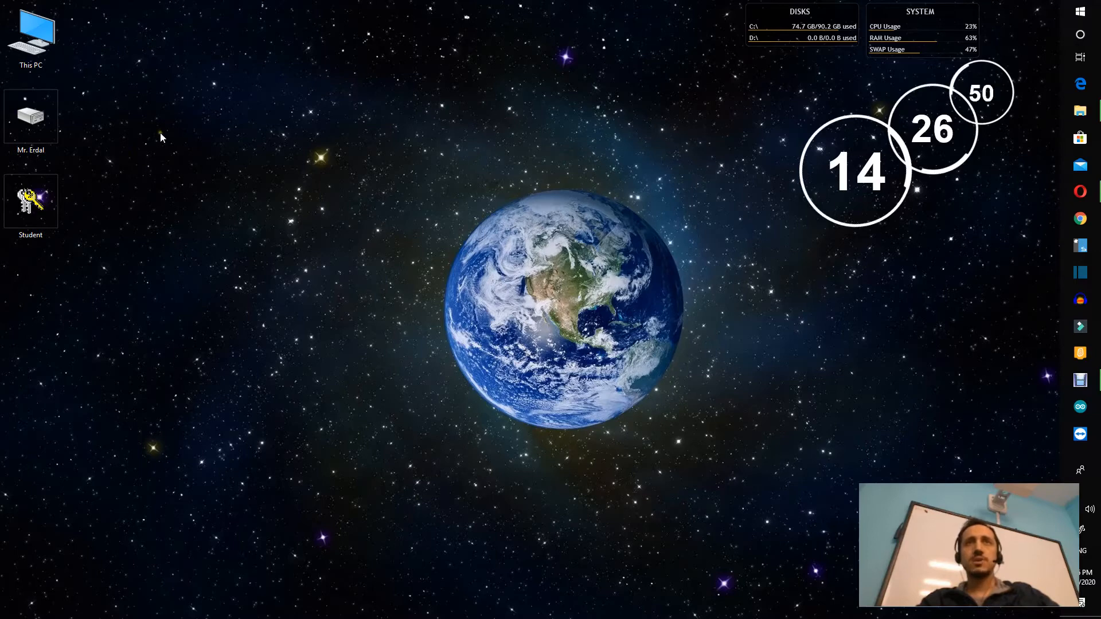
right_click(183, 101)
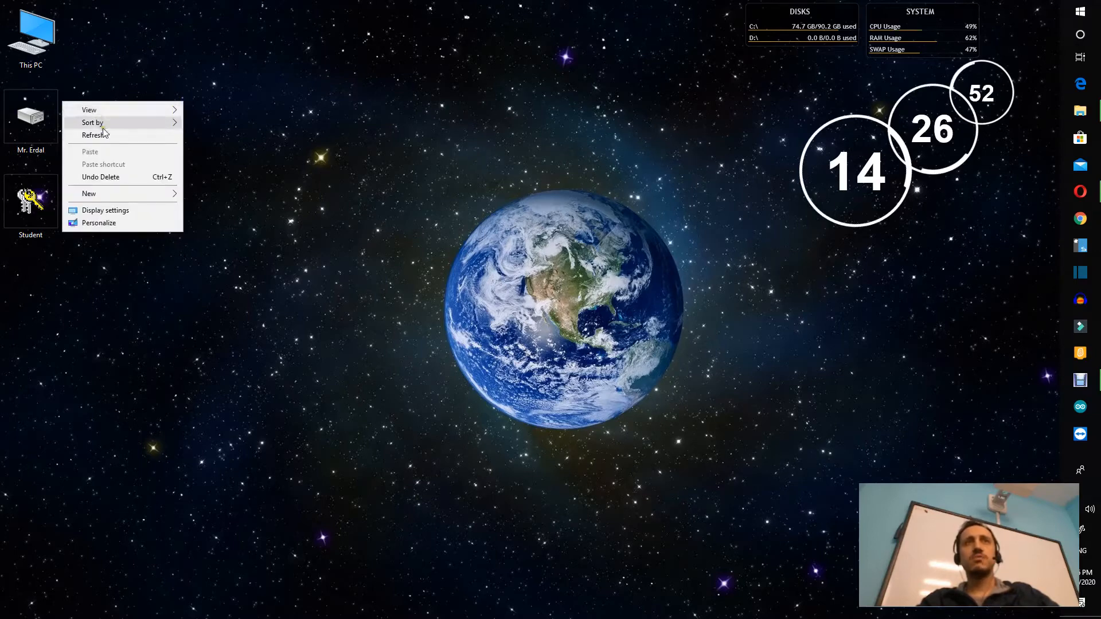
right_click(280, 114)
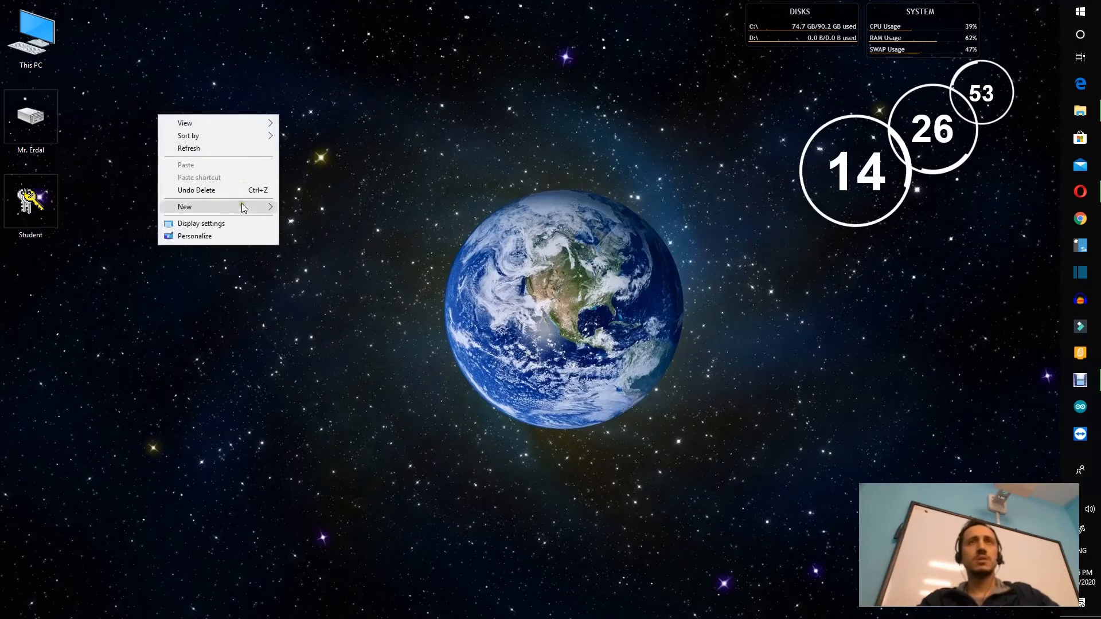
mouse_move(253, 209)
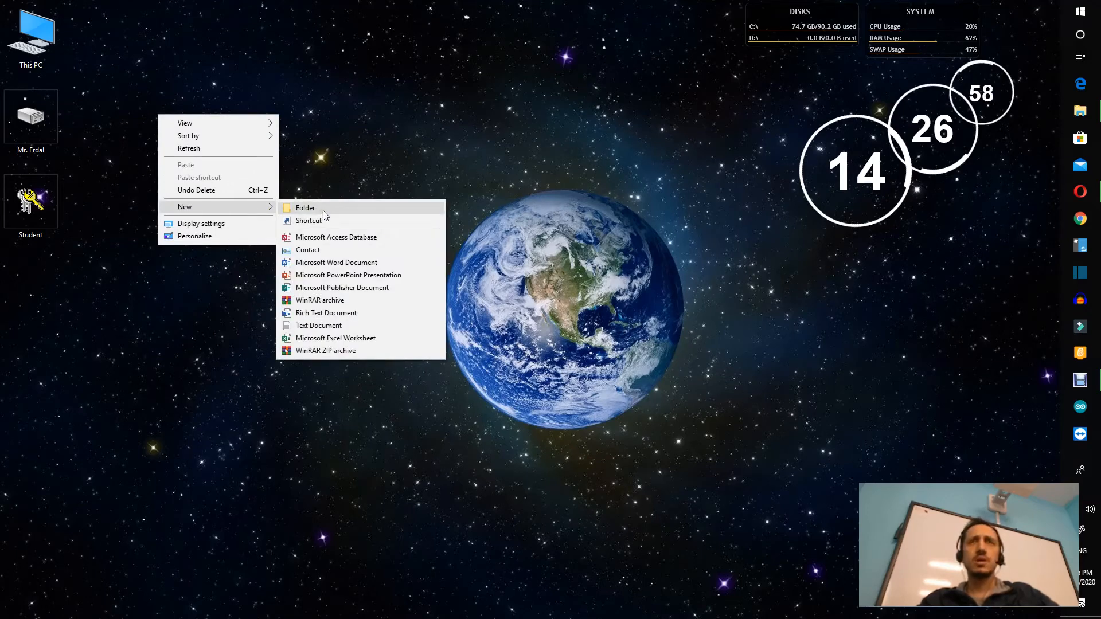
click(75, 147)
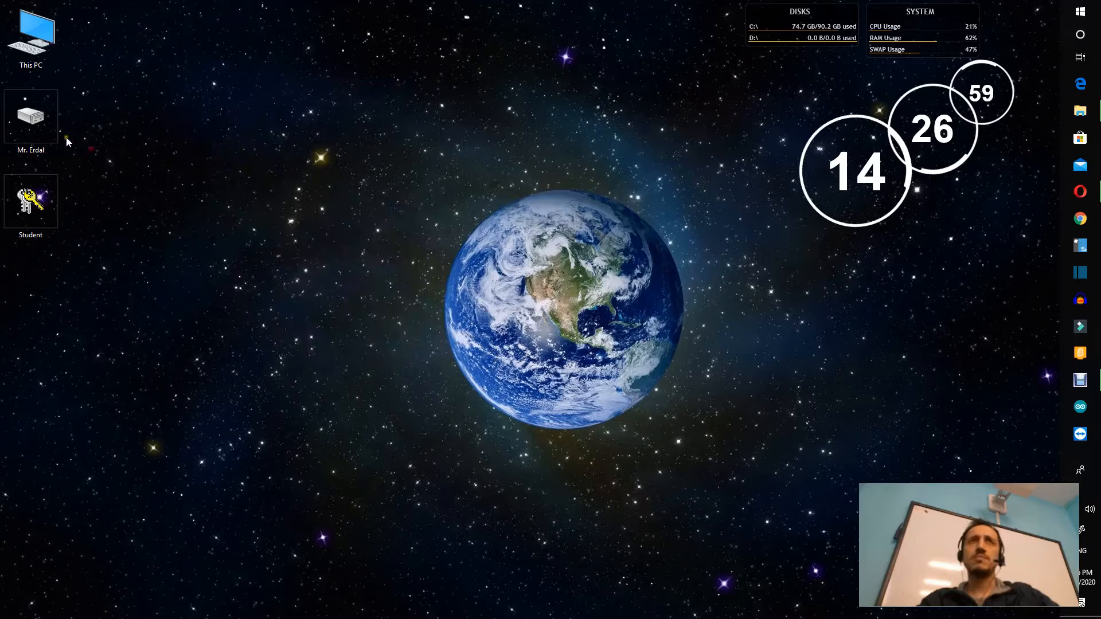
Open the My Spreadsheets folder inside the teacher's personal folder on the desktop.
double_click(30, 117)
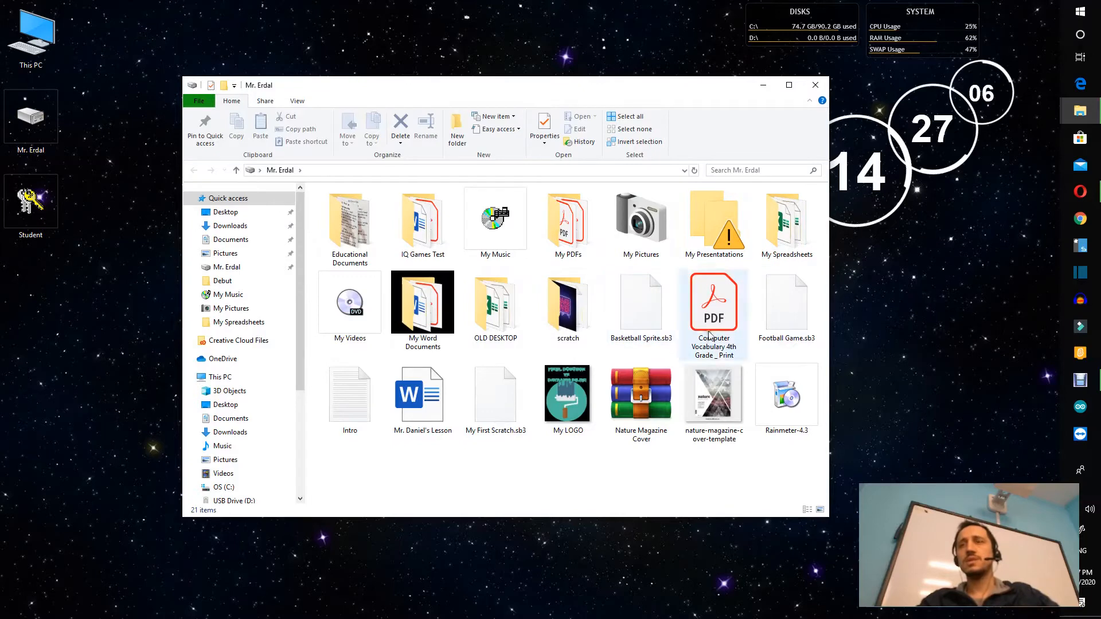
double_click(786, 229)
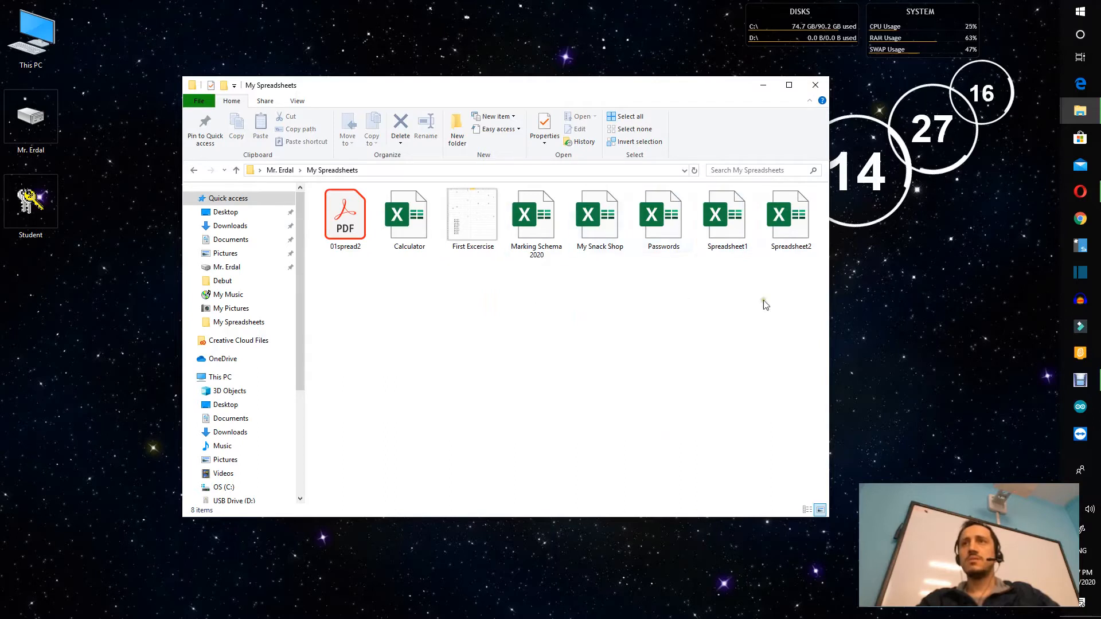
drag(800, 281, 410, 254)
click(551, 318)
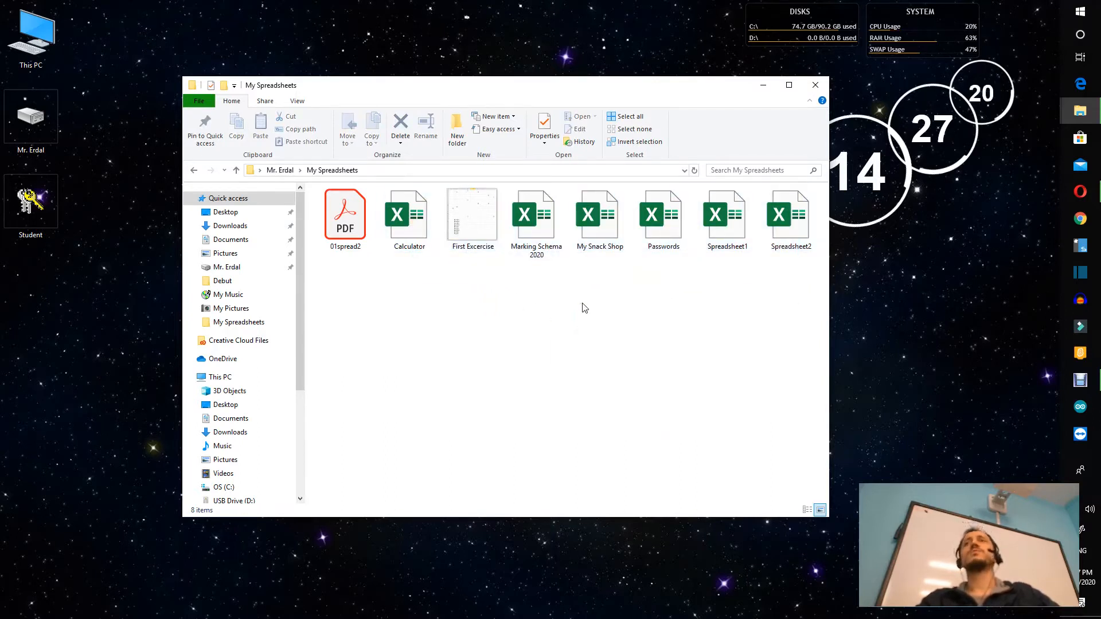
right_click(616, 294)
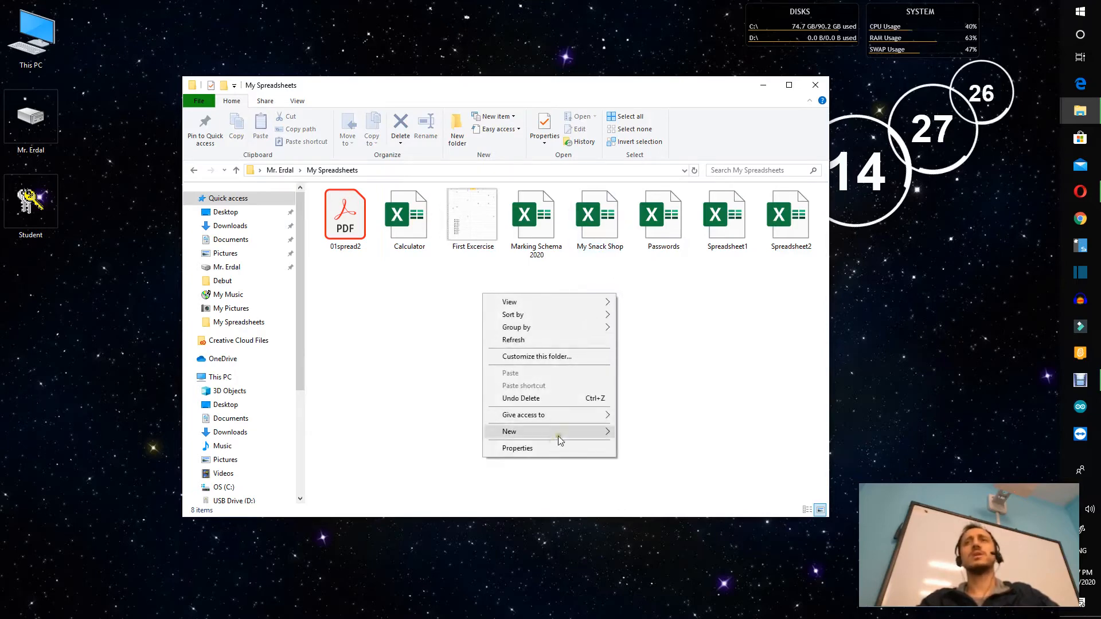
mouse_move(613, 437)
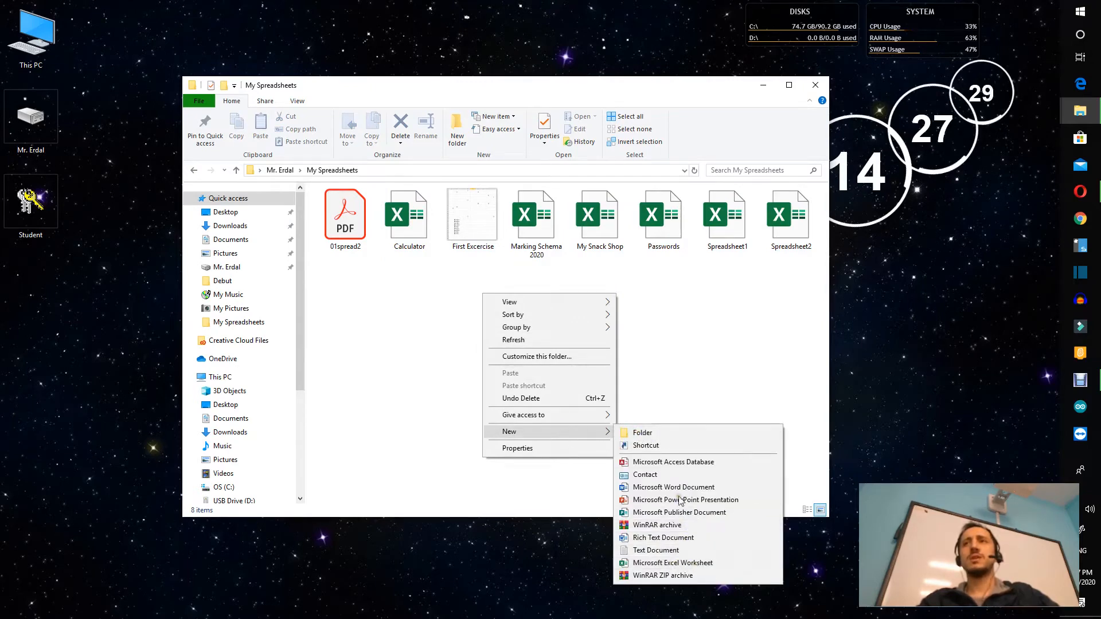
click(662, 345)
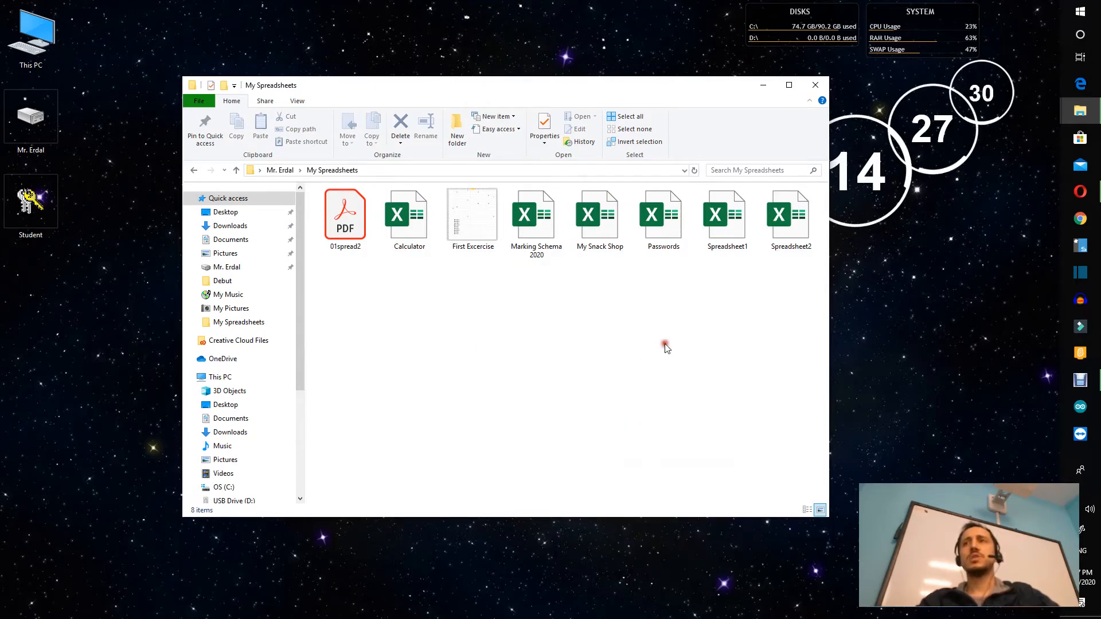
Open the My Snack Shop workbook in Excel and maximize its window.
double_click(591, 212)
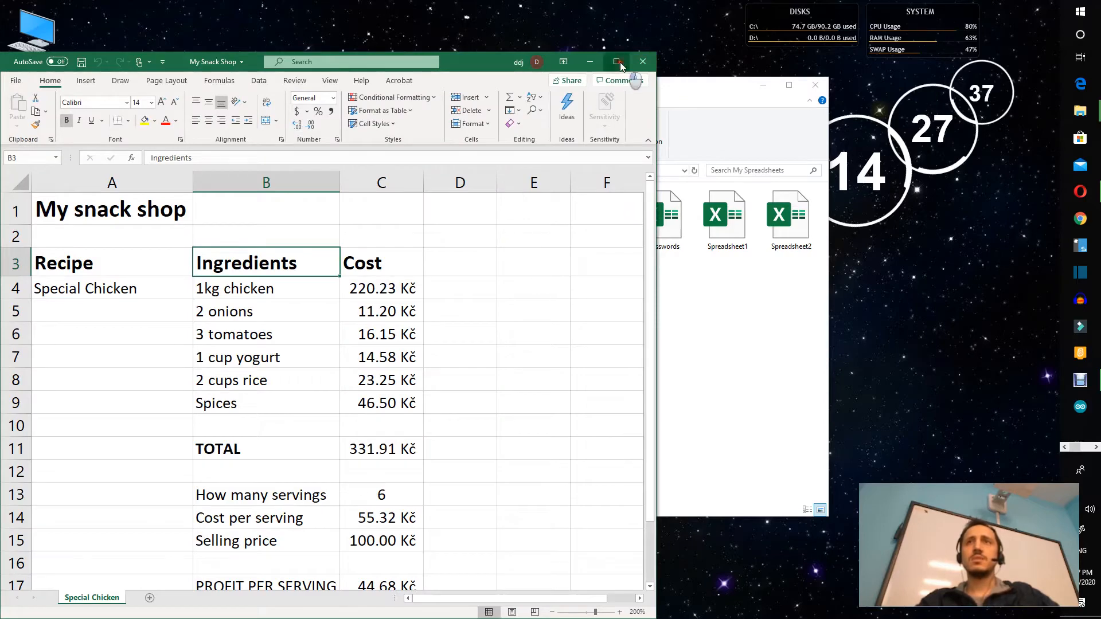
click(617, 61)
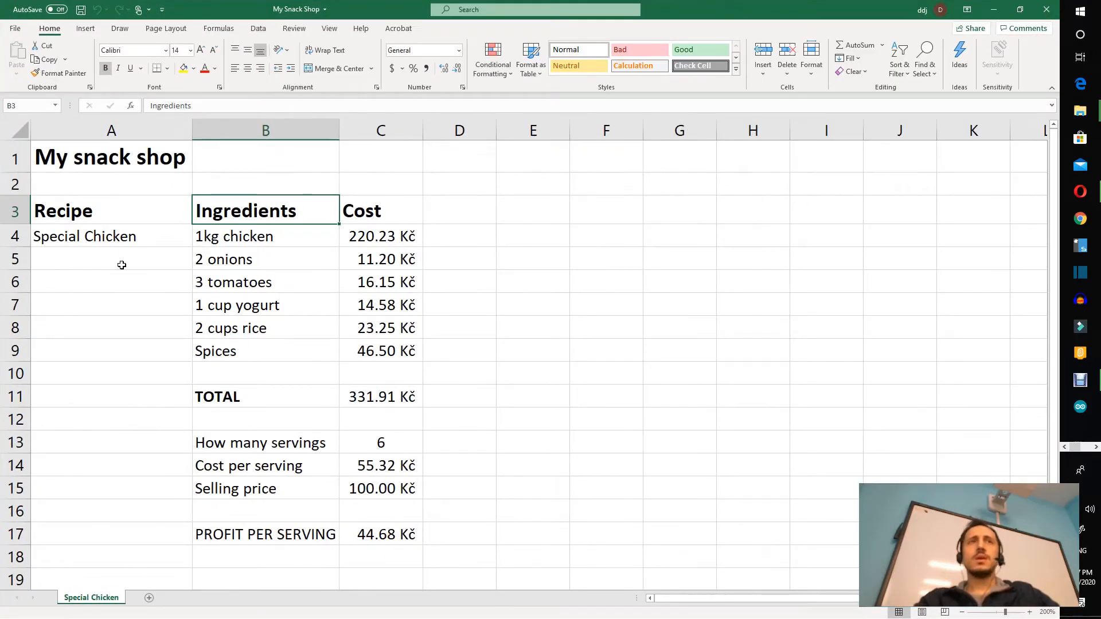
Review the sheet's title, the Recipe, Ingredients and Cost headings, and the ingredient costs in C4:C9.
click(90, 159)
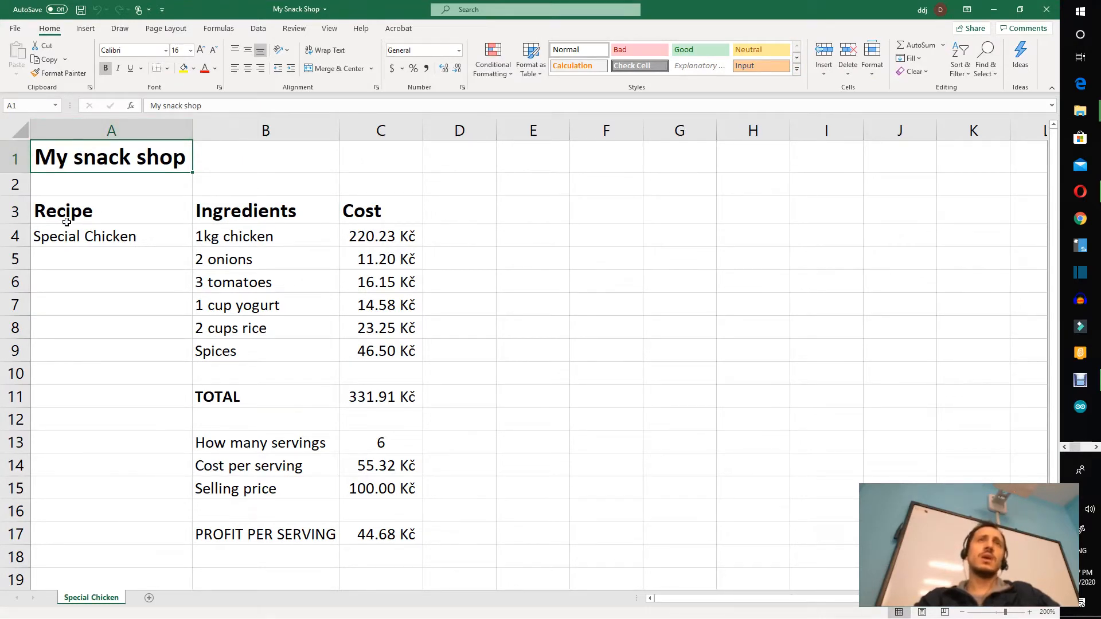
click(50, 217)
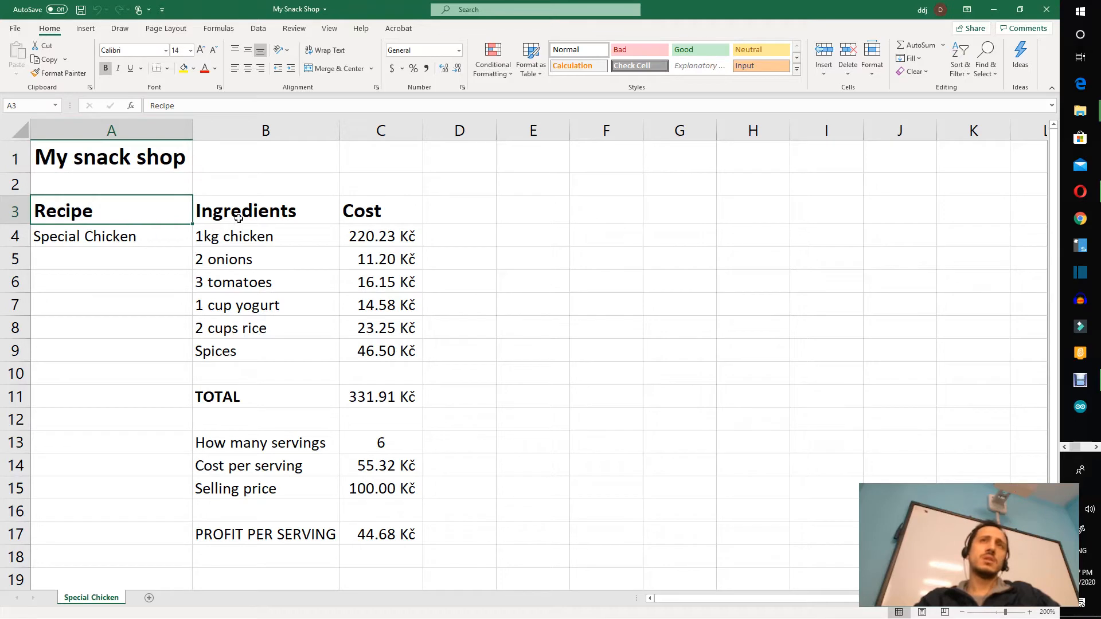
click(123, 232)
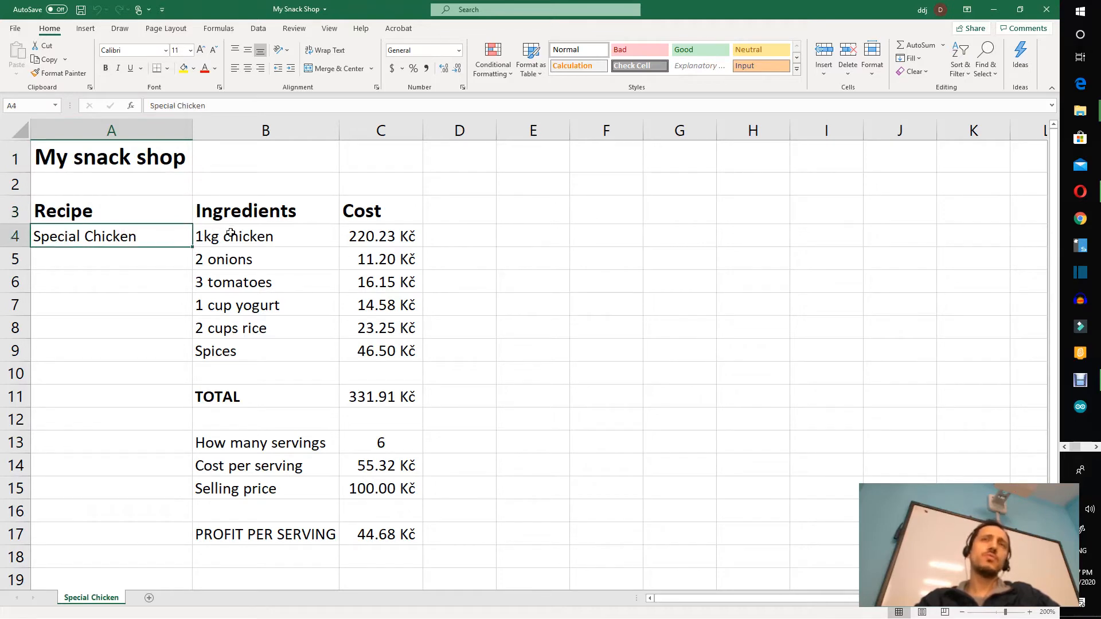
click(243, 212)
click(358, 218)
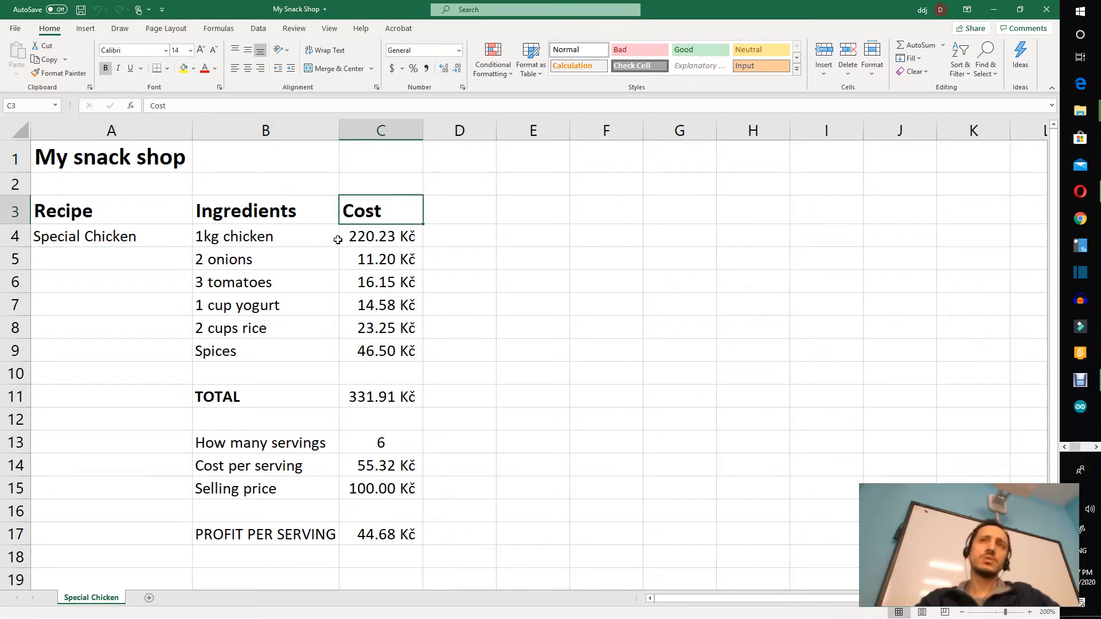
drag(379, 238, 400, 359)
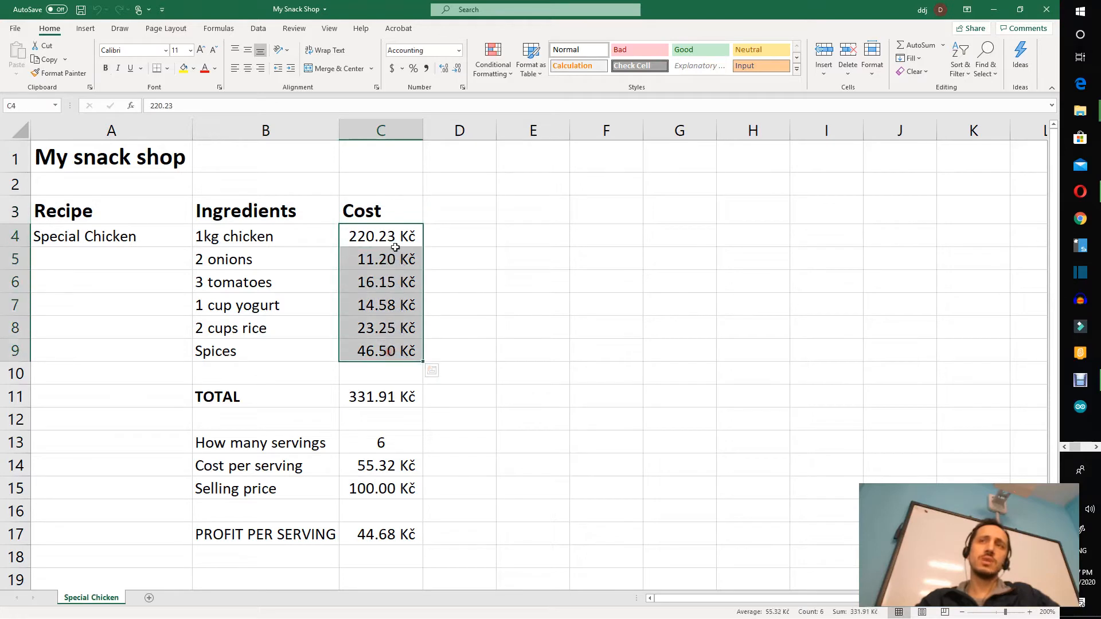
click(402, 236)
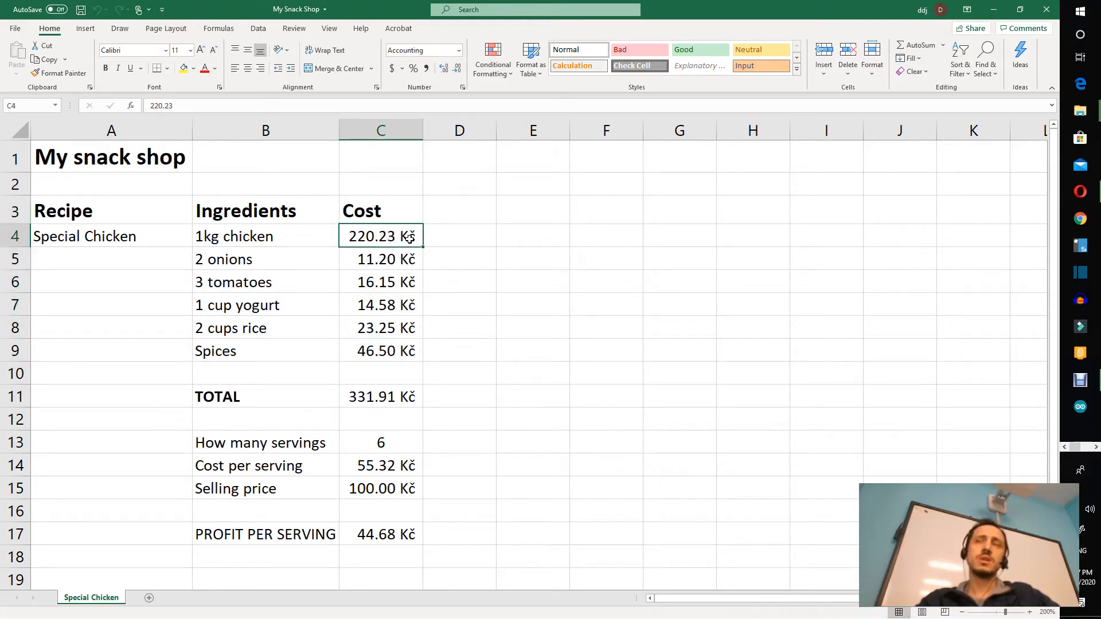
Examine the total, the number of servings and the cost-per-serving formula in cells C11, C13 and C14.
click(375, 397)
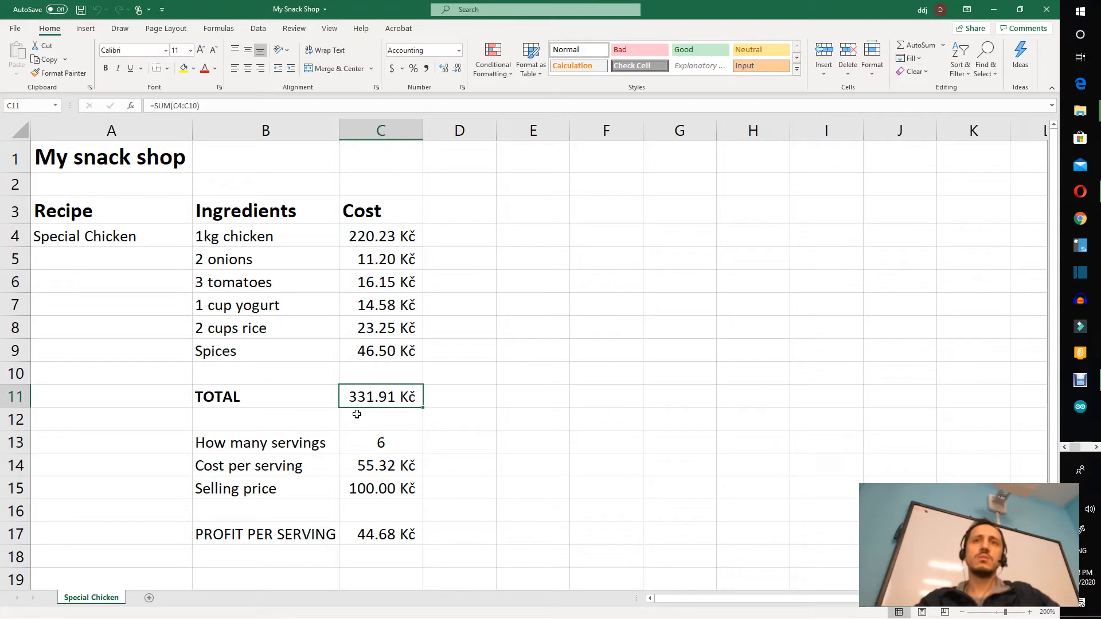
click(376, 445)
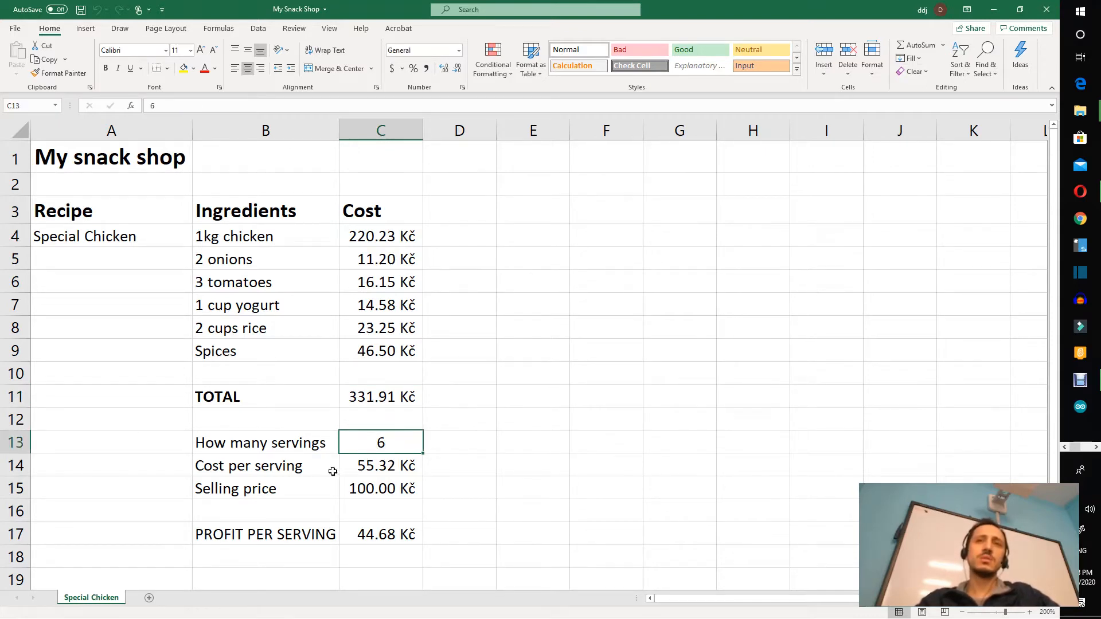
click(374, 465)
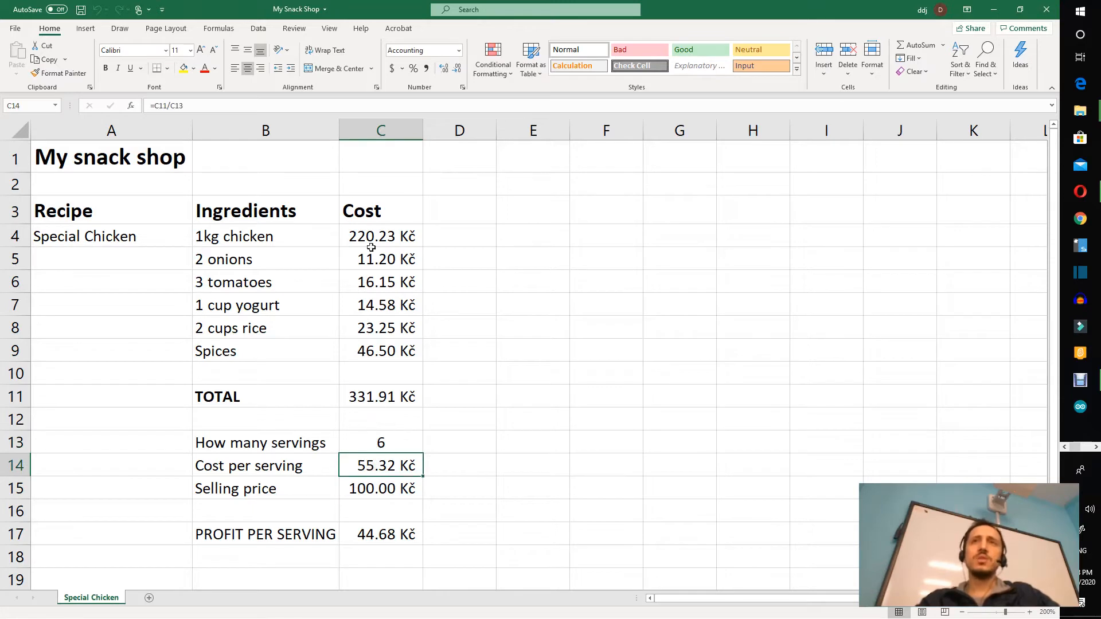
click(296, 107)
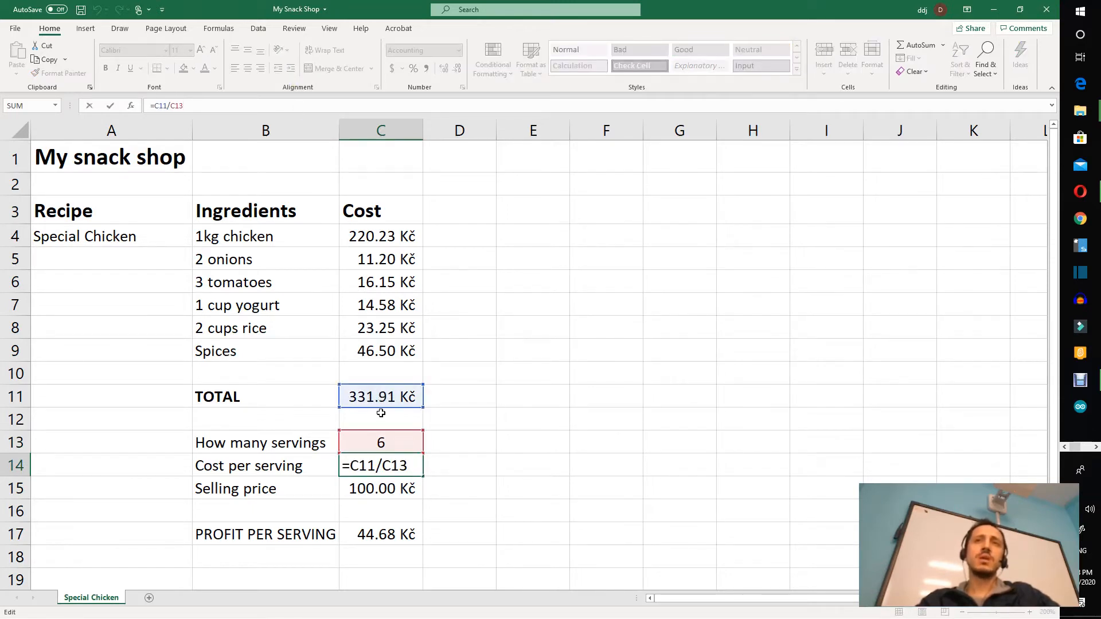
key(Return)
click(403, 465)
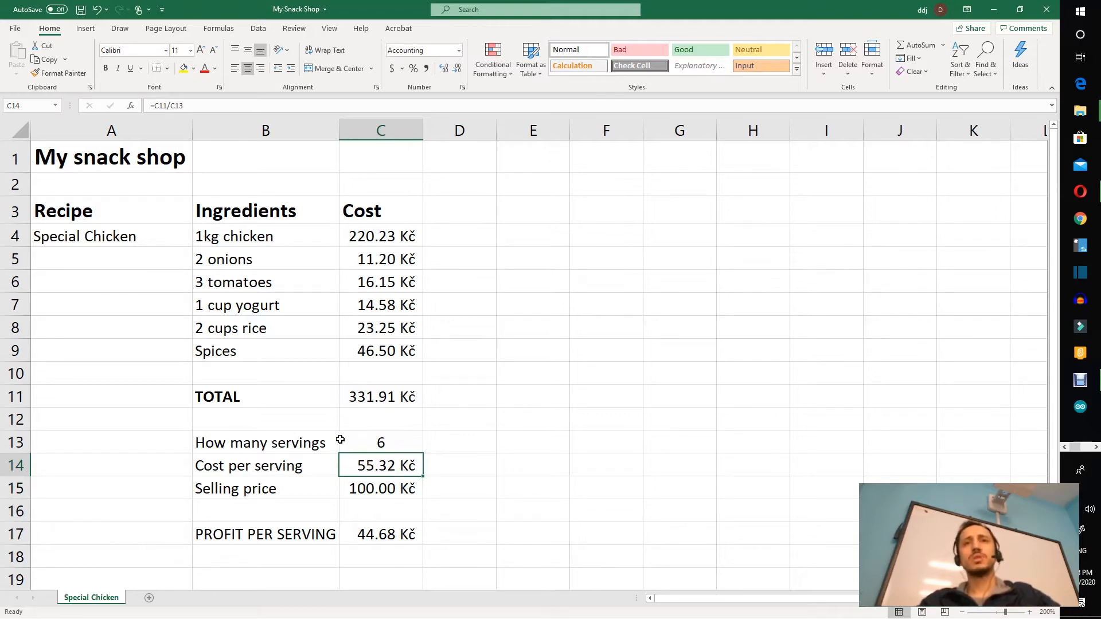
Examine the selling price in C15 and how the profit-per-serving formula in C17 uses it with C14.
click(374, 487)
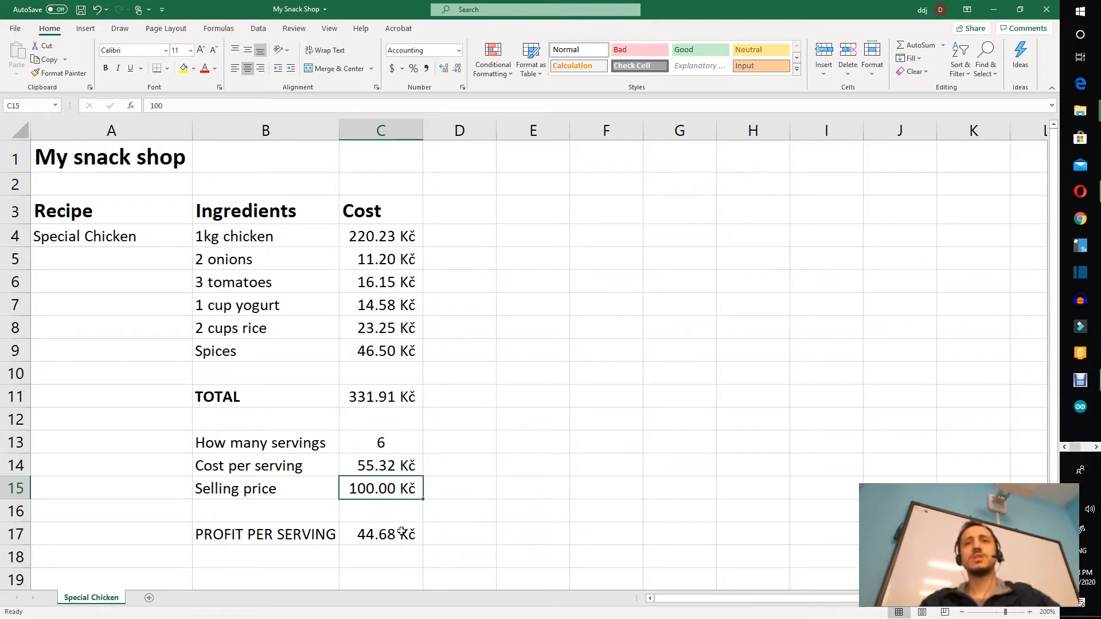
click(369, 534)
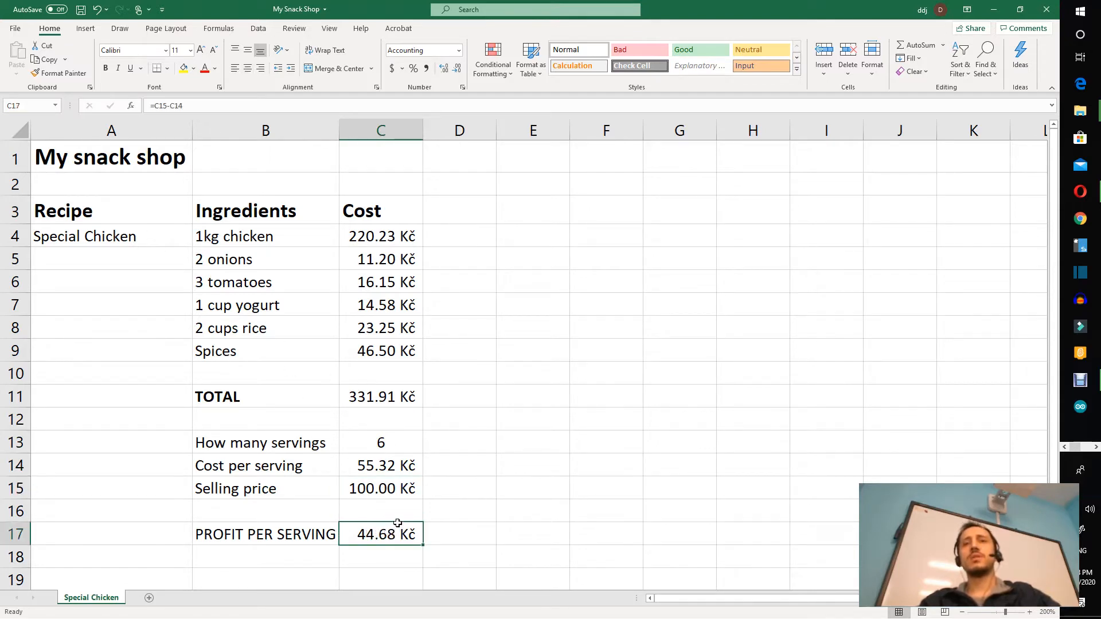
click(396, 492)
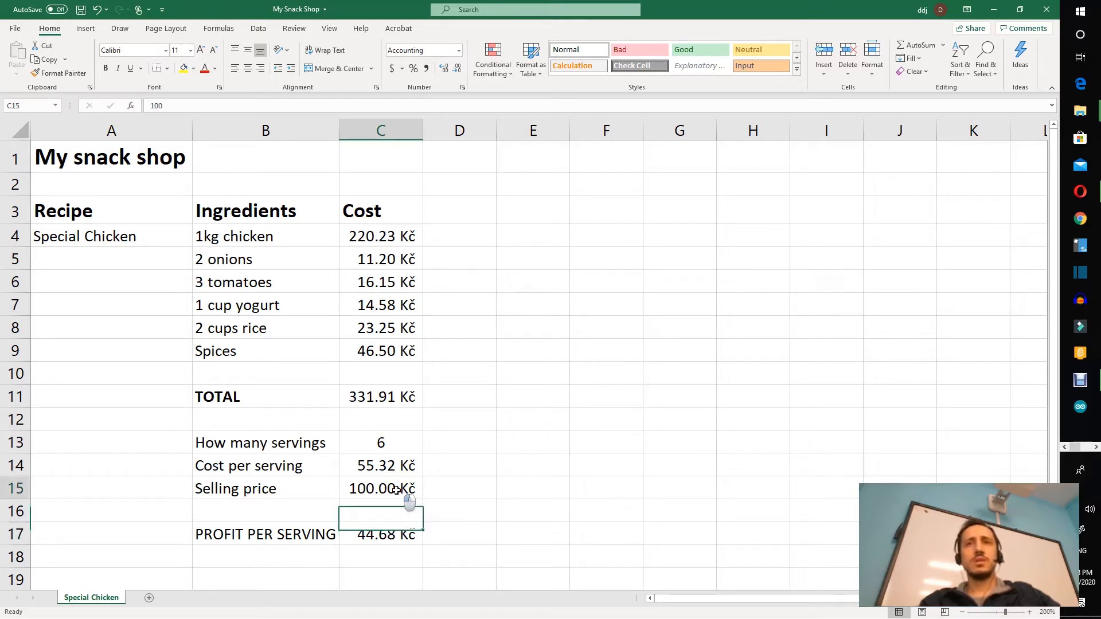
click(400, 462)
click(392, 533)
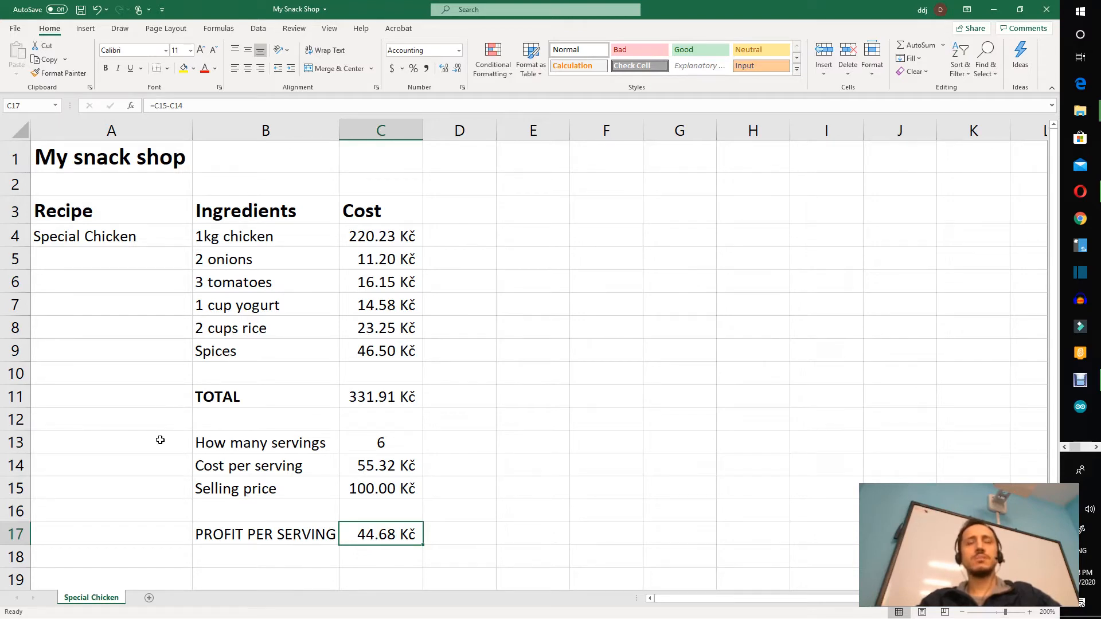
right_click(96, 600)
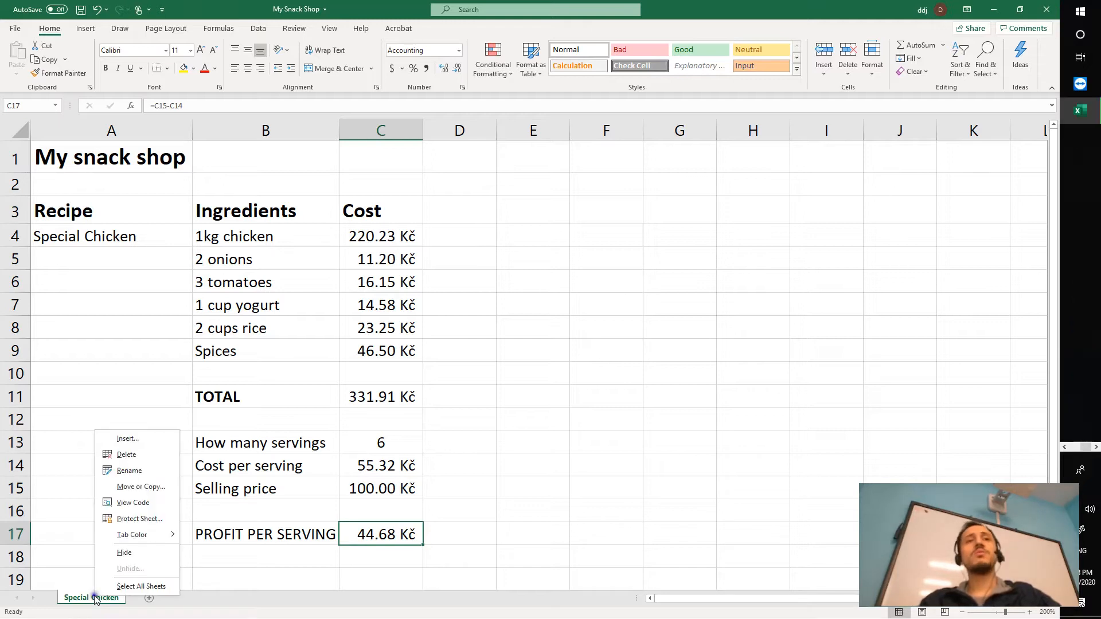
click(142, 476)
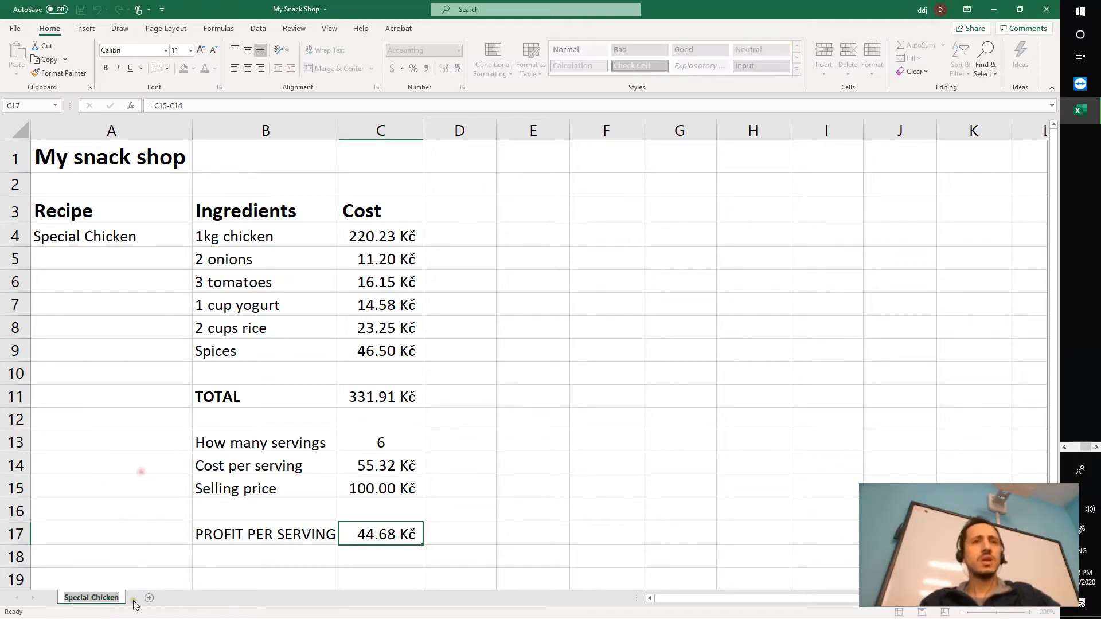
key(Escape)
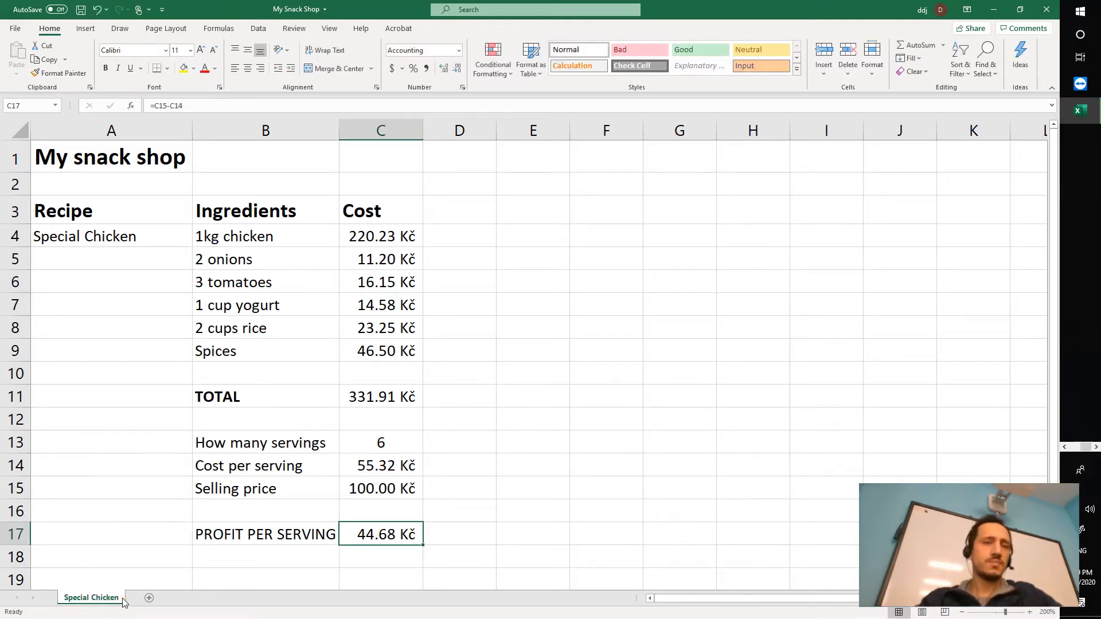
Edit the worksheet's name by removing its last four letters and retyping them so it reads Special Chicken.
double_click(117, 599)
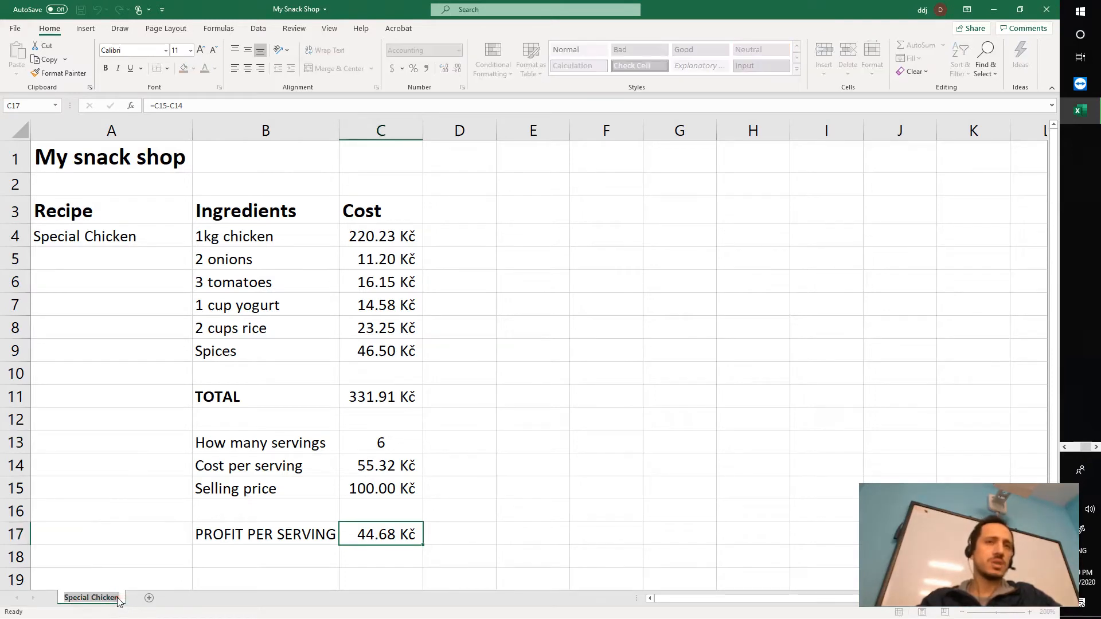
click(119, 598)
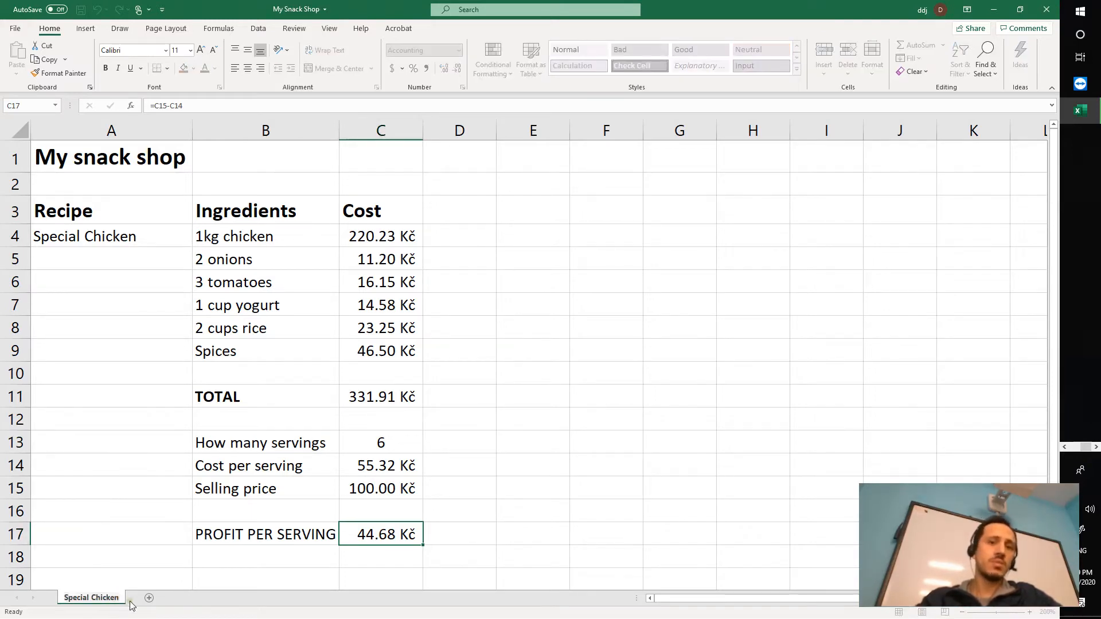
key(BackSpace)
key(BackSpace)
key(BackSpace)
key(BackSpace)
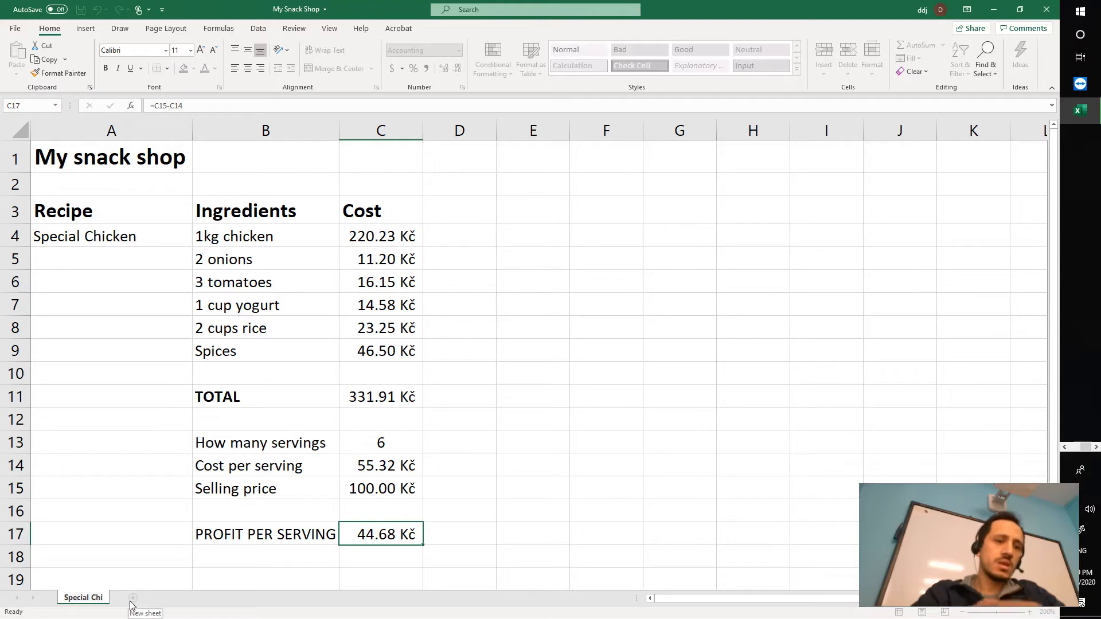
text(cken)
key(Return)
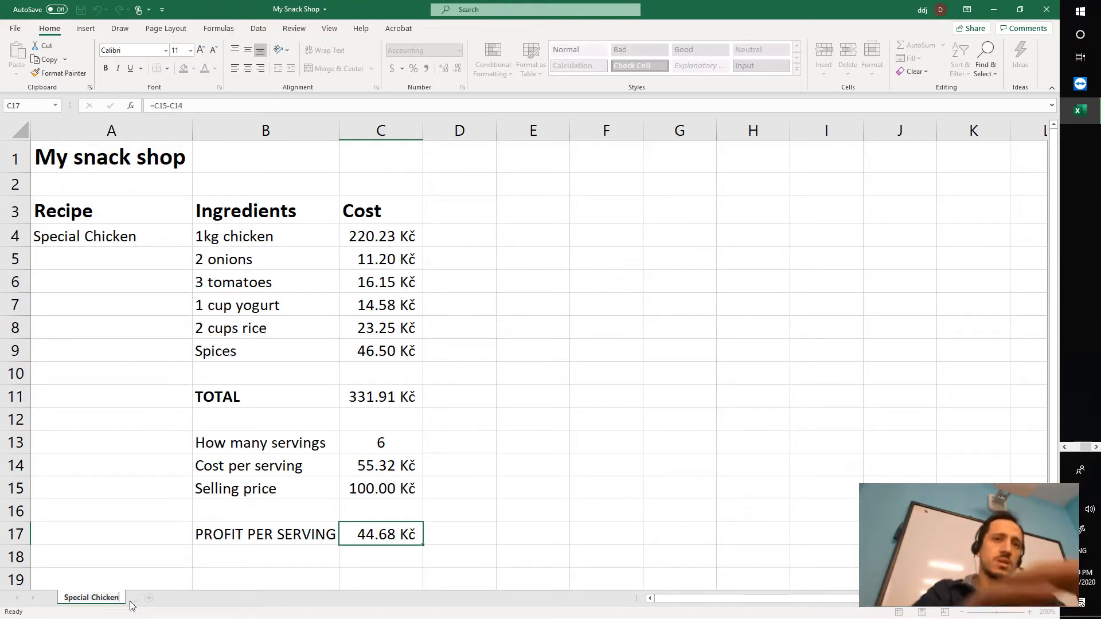
click(151, 555)
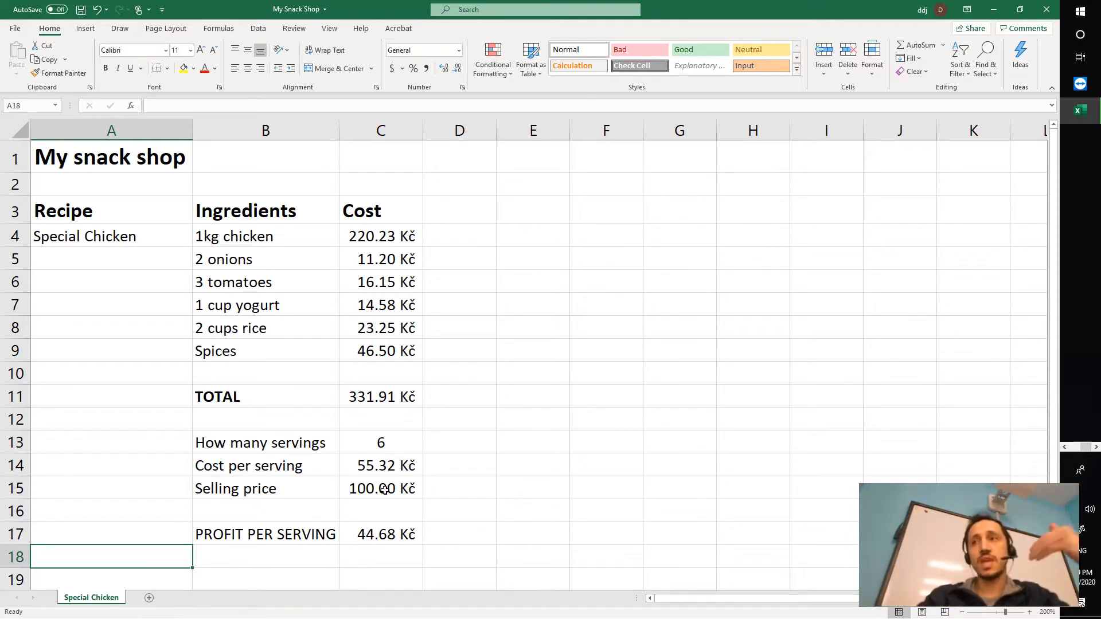
Add a new worksheet after Special Chicken and name it Mint Tea.
click(149, 600)
double_click(144, 598)
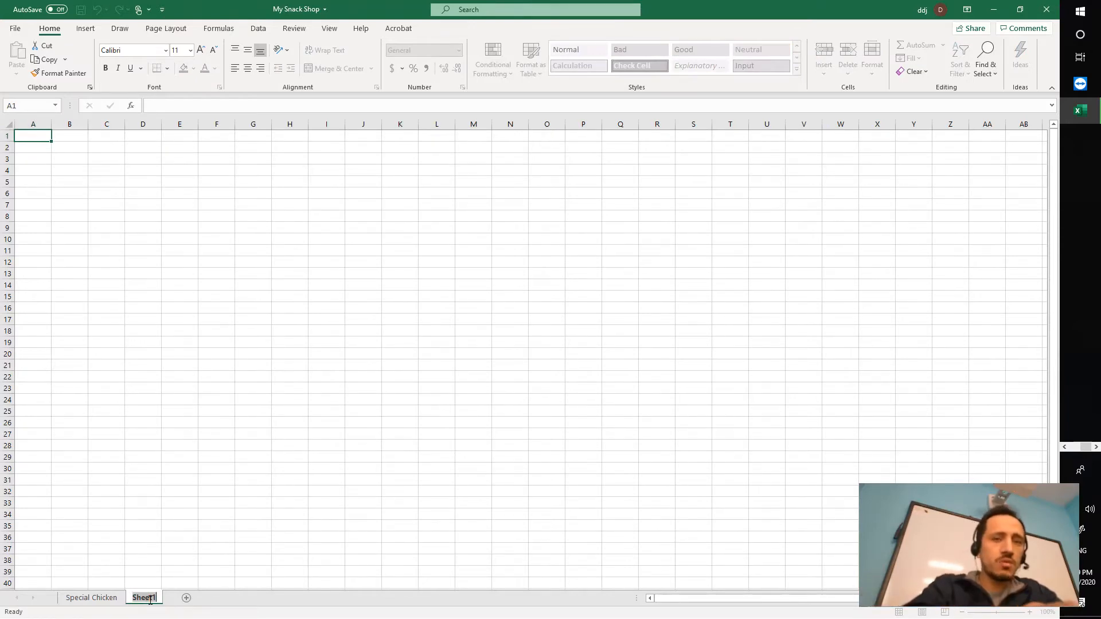
text(Mint T)
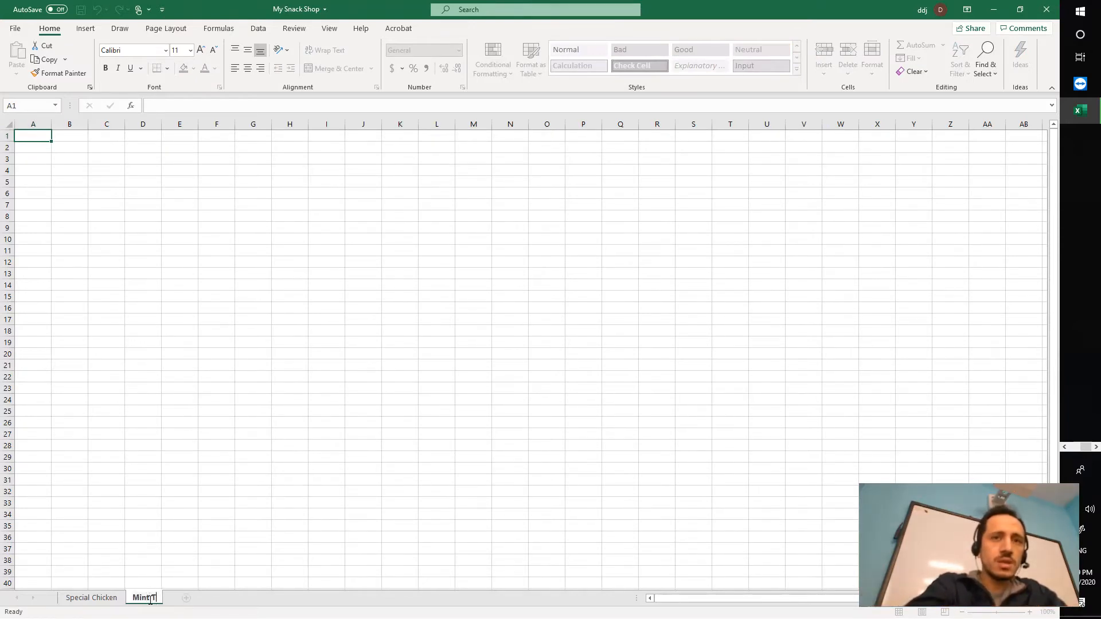
text(ea)
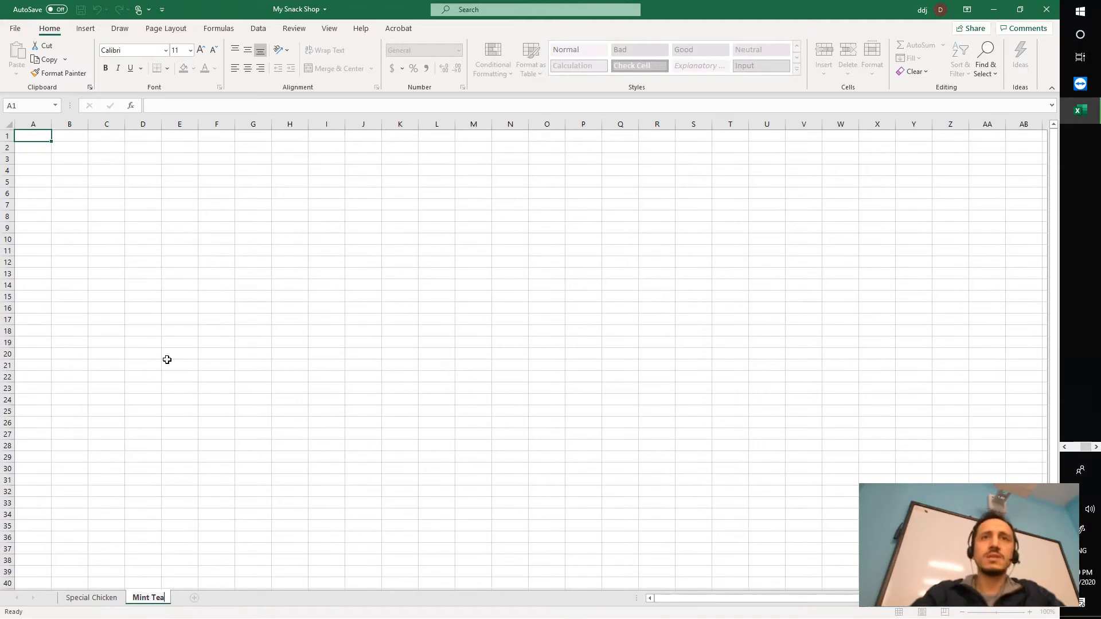
click(167, 315)
Check the Special Chicken sheet for reference, and enlarge the Mint Tea sheet's display to 230%.
click(115, 598)
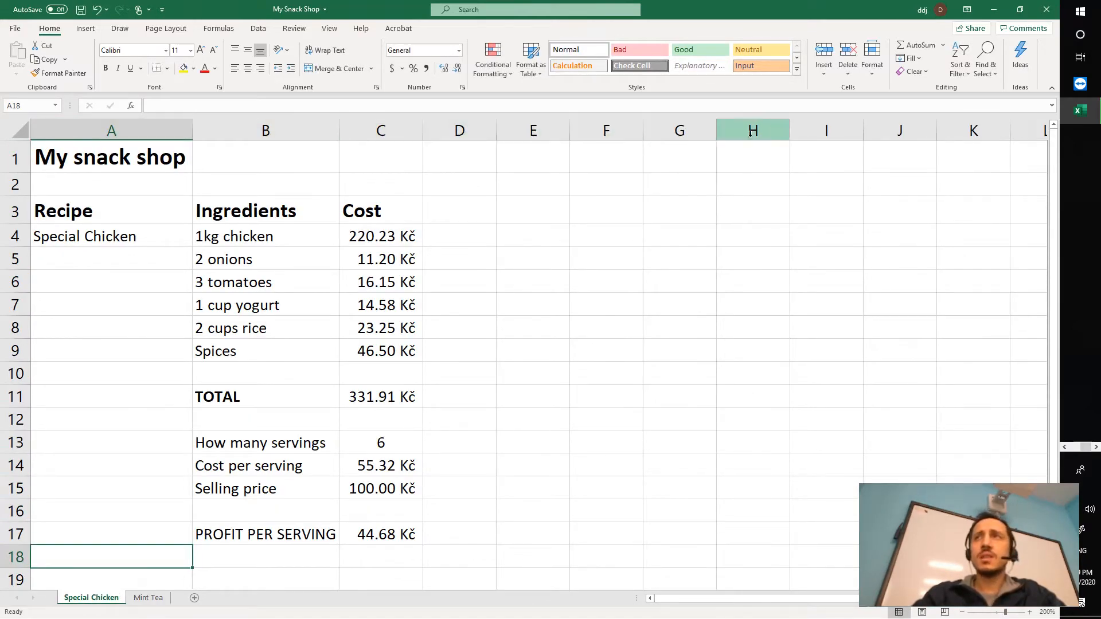
click(142, 598)
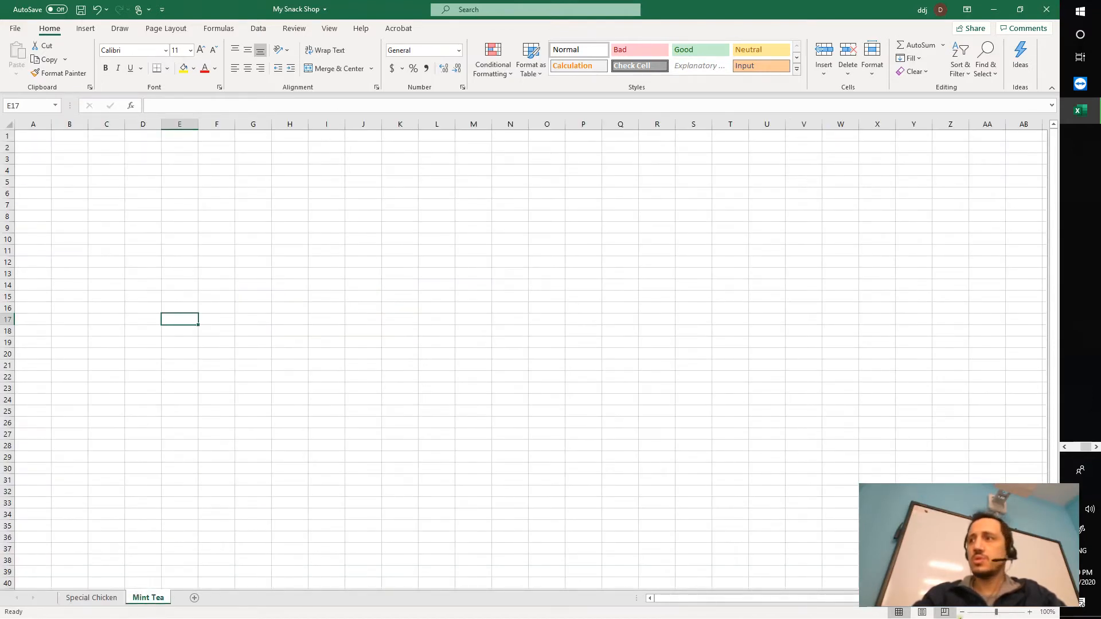
click(1028, 613)
click(1028, 613)
click(1028, 613)
click(1028, 613)
click(1027, 612)
click(1028, 612)
click(1028, 613)
click(1028, 613)
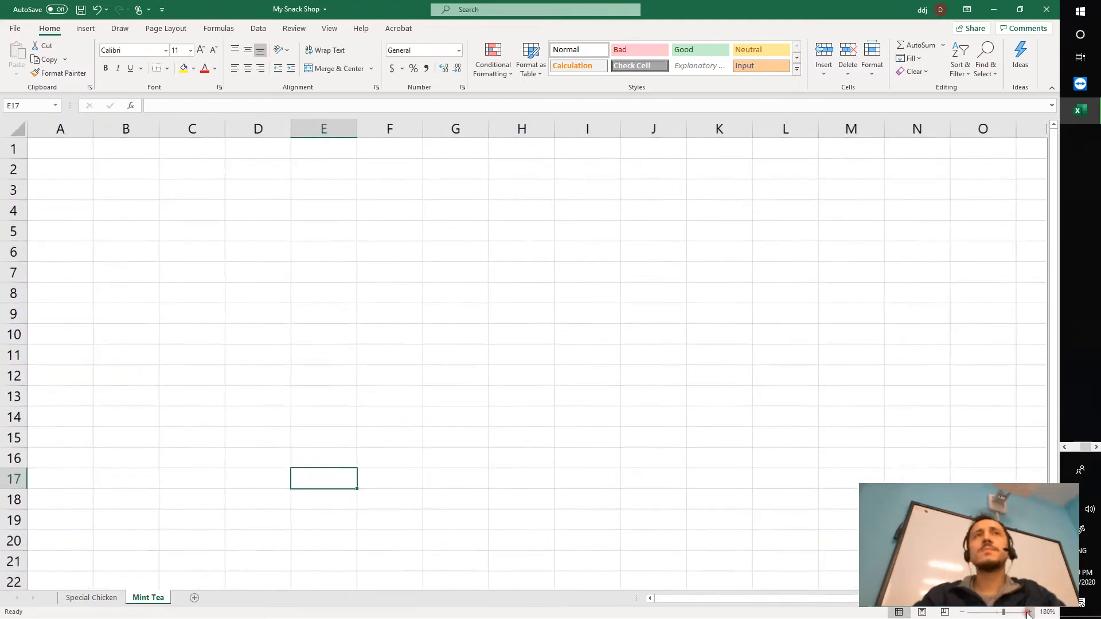
click(1028, 612)
click(1028, 613)
click(1027, 613)
click(1027, 612)
click(1028, 613)
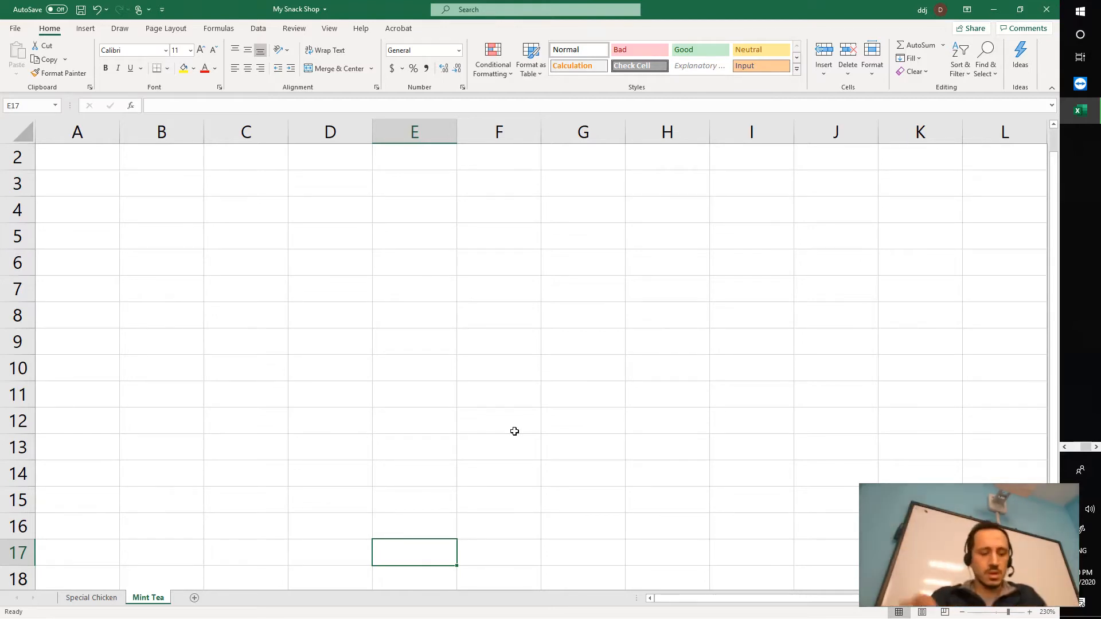
Enter the title My snack shop in cell A1 of the Mint Tea sheet and make it bold.
scroll(93, 179, up, 1)
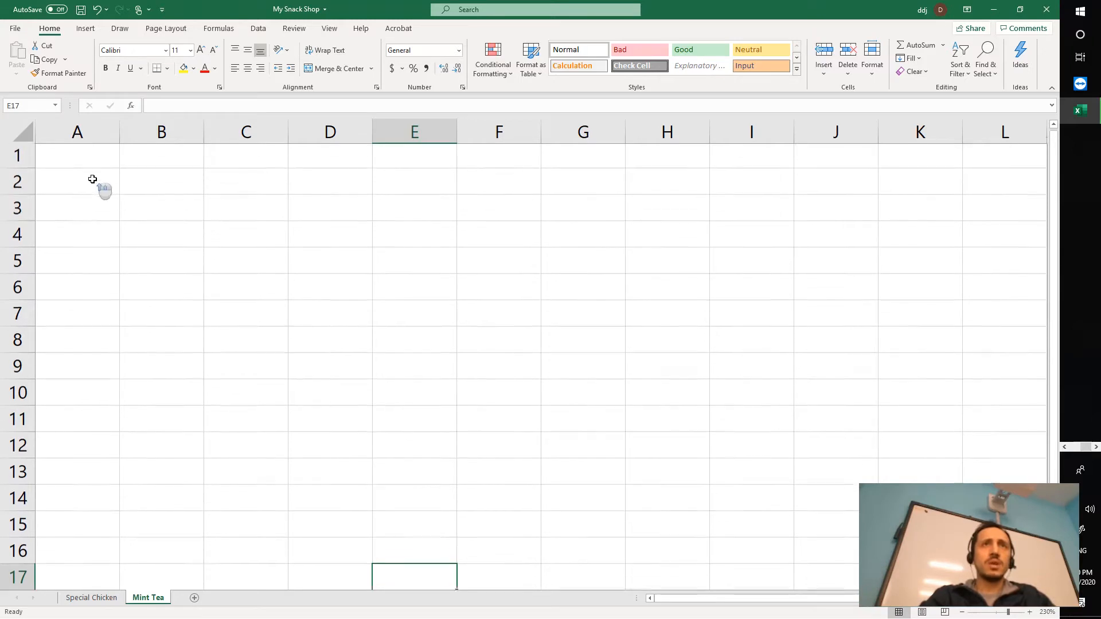
click(99, 163)
text(M)
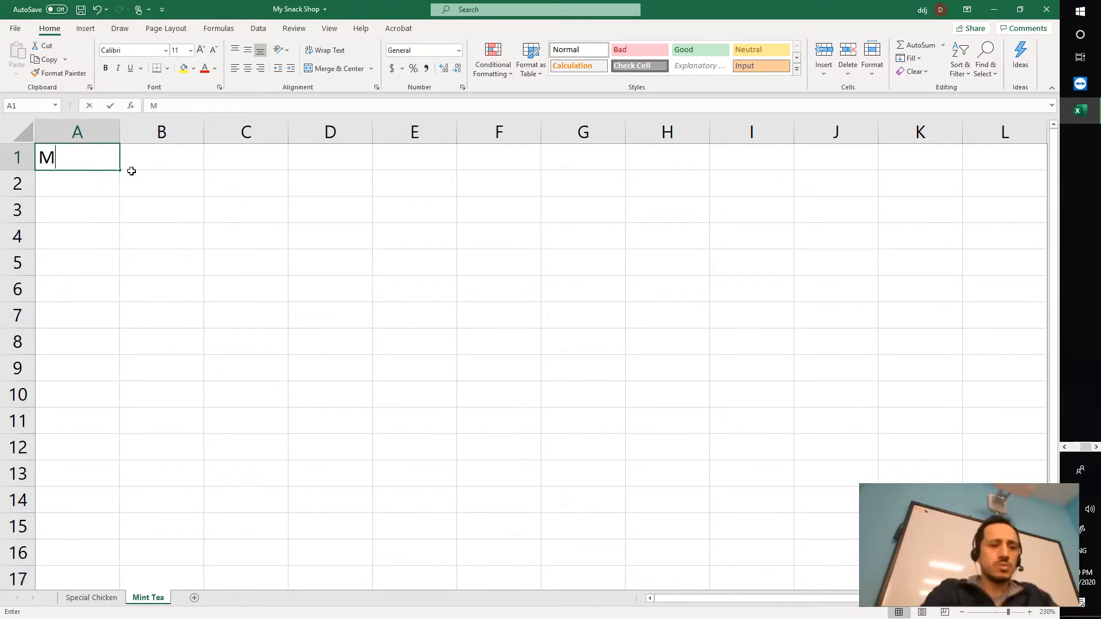
text(y S)
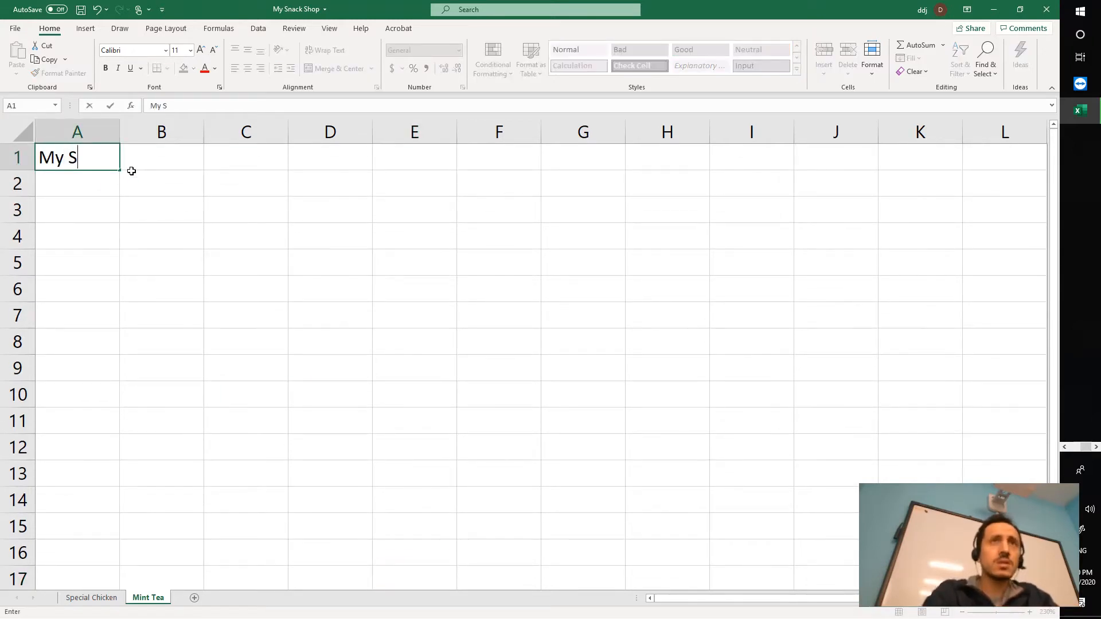
key(BackSpace)
text(snack shop)
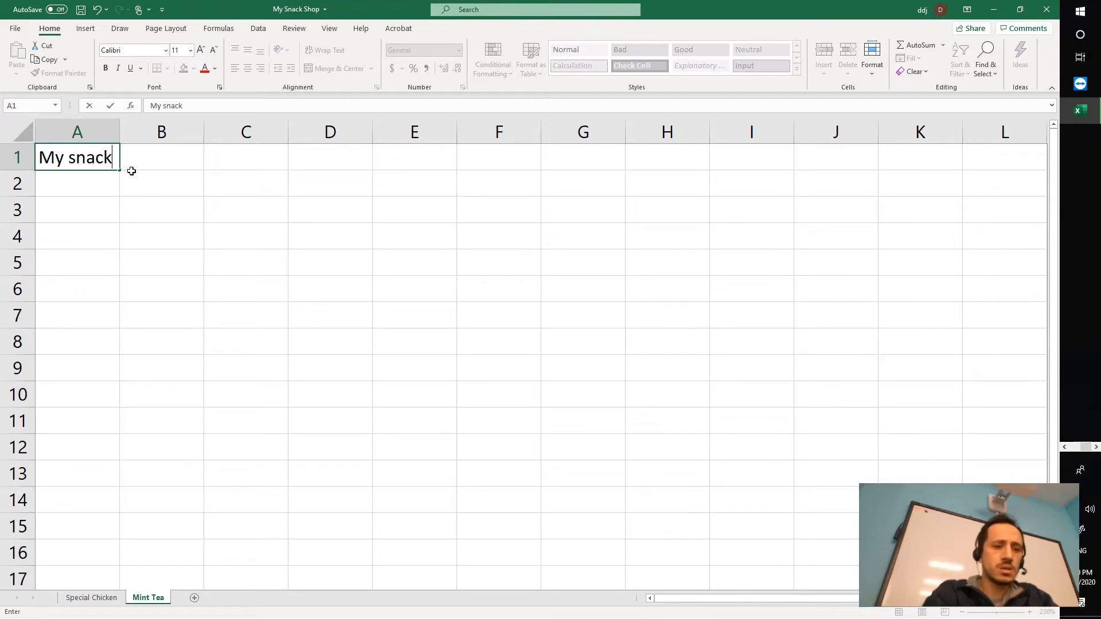
click(129, 146)
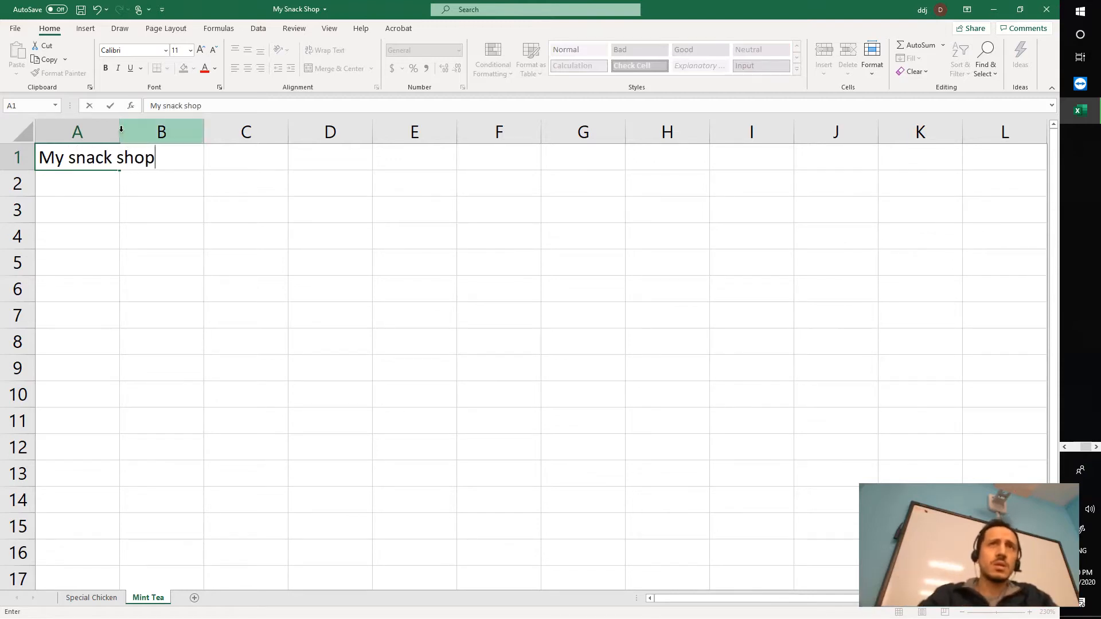
click(131, 196)
click(110, 162)
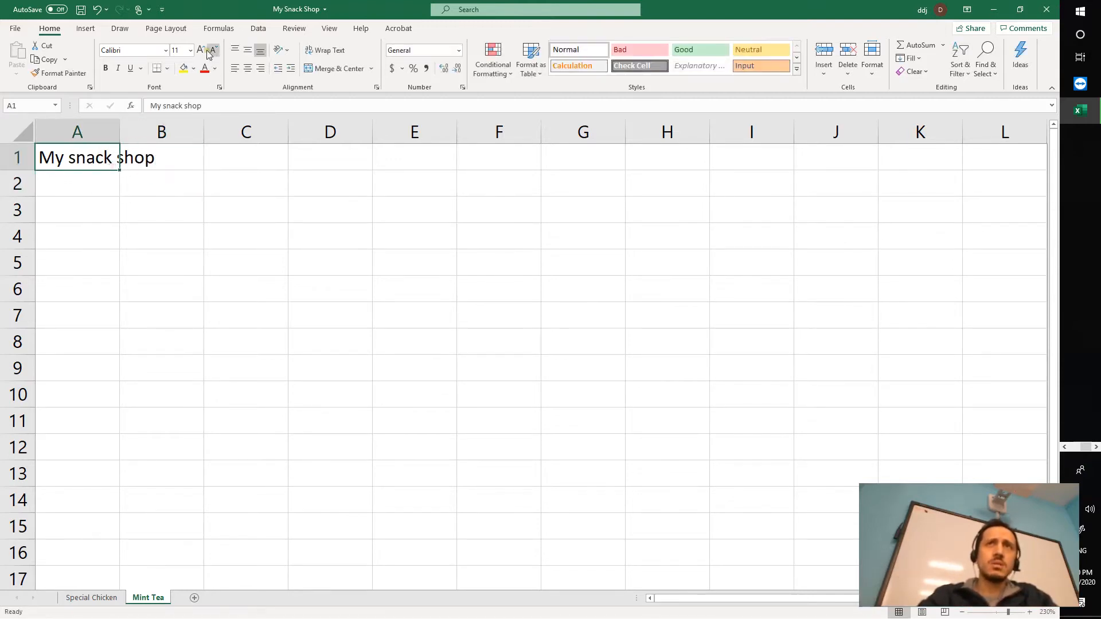
key(ctrl+b)
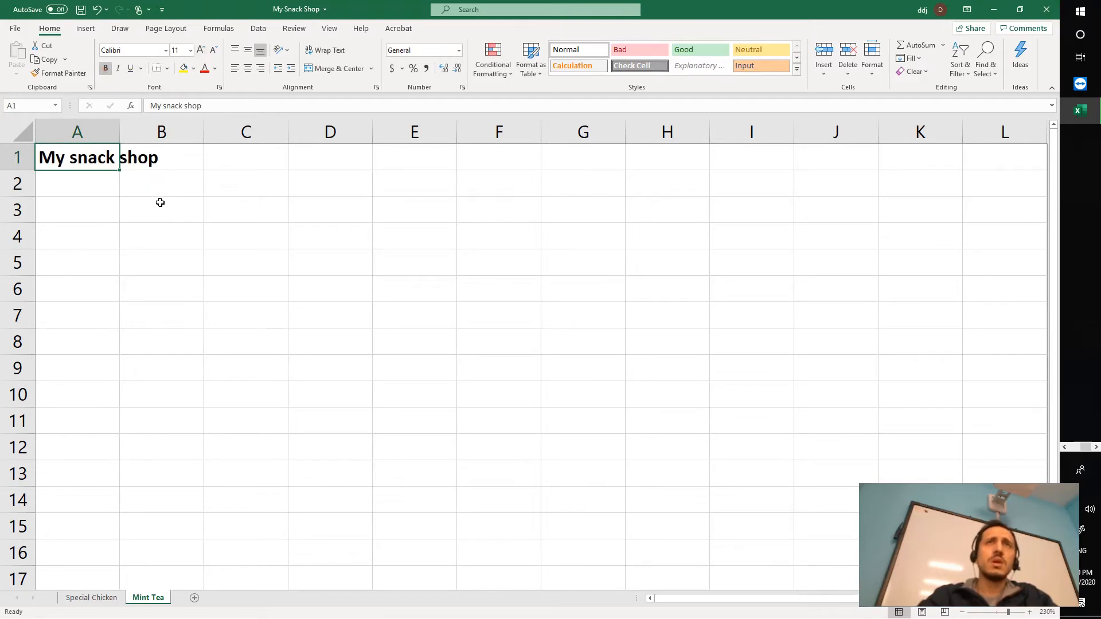
double_click(119, 161)
click(147, 161)
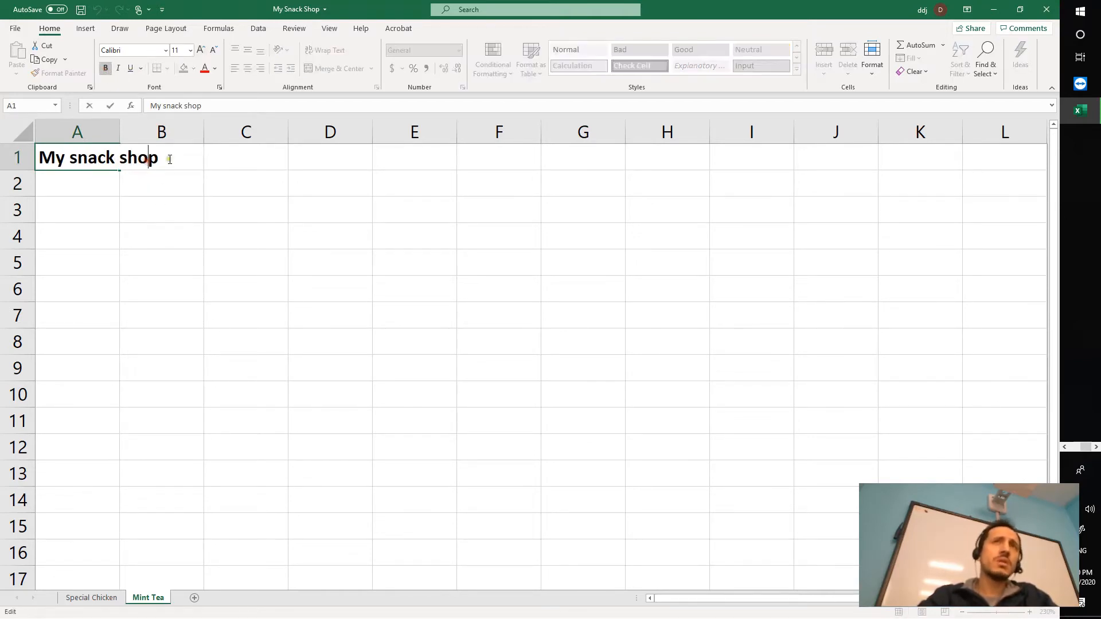
click(169, 159)
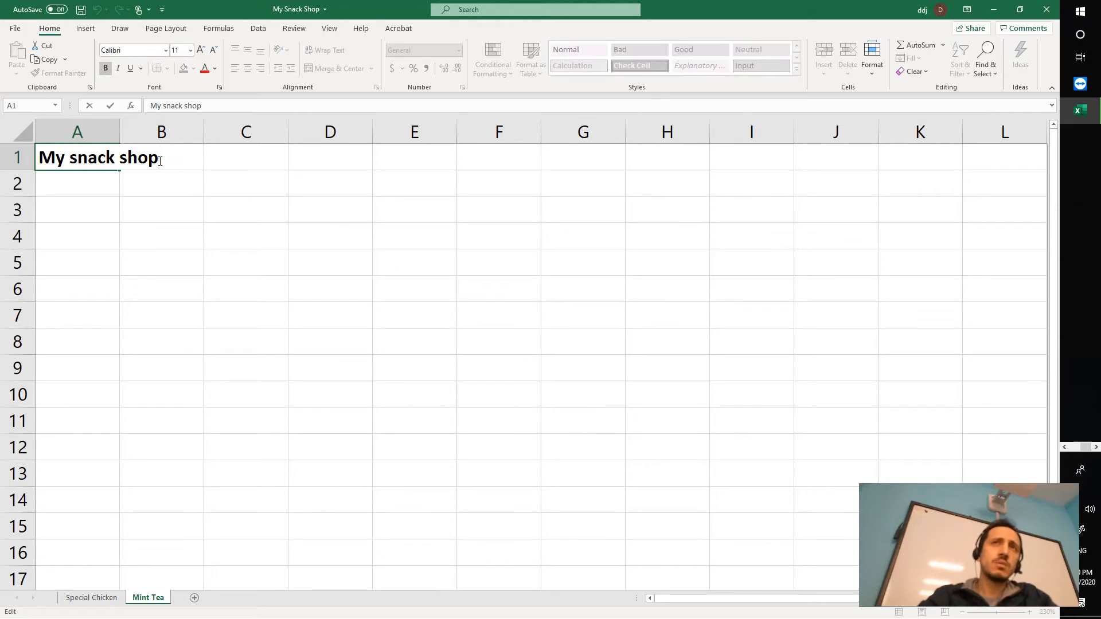
text(re)
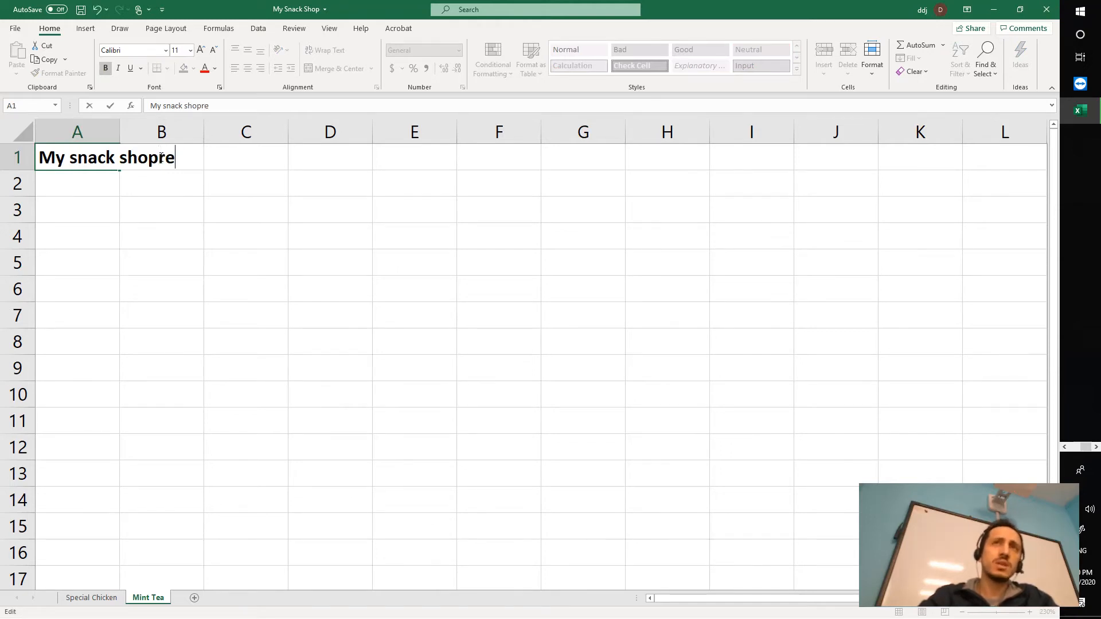
key(BackSpace)
key(BackSpace)
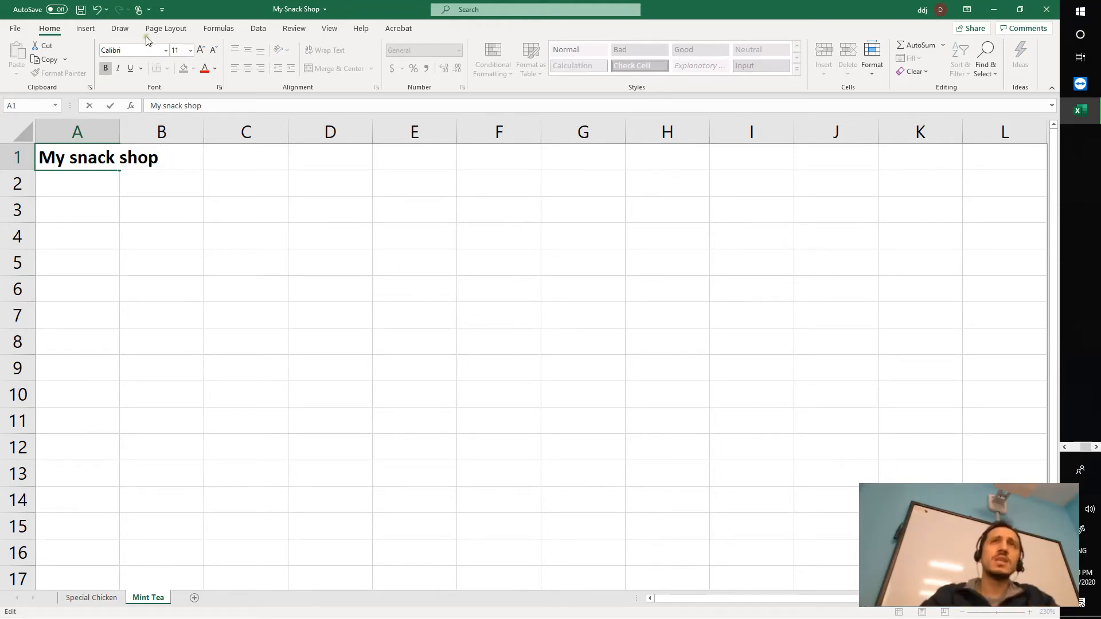
click(201, 50)
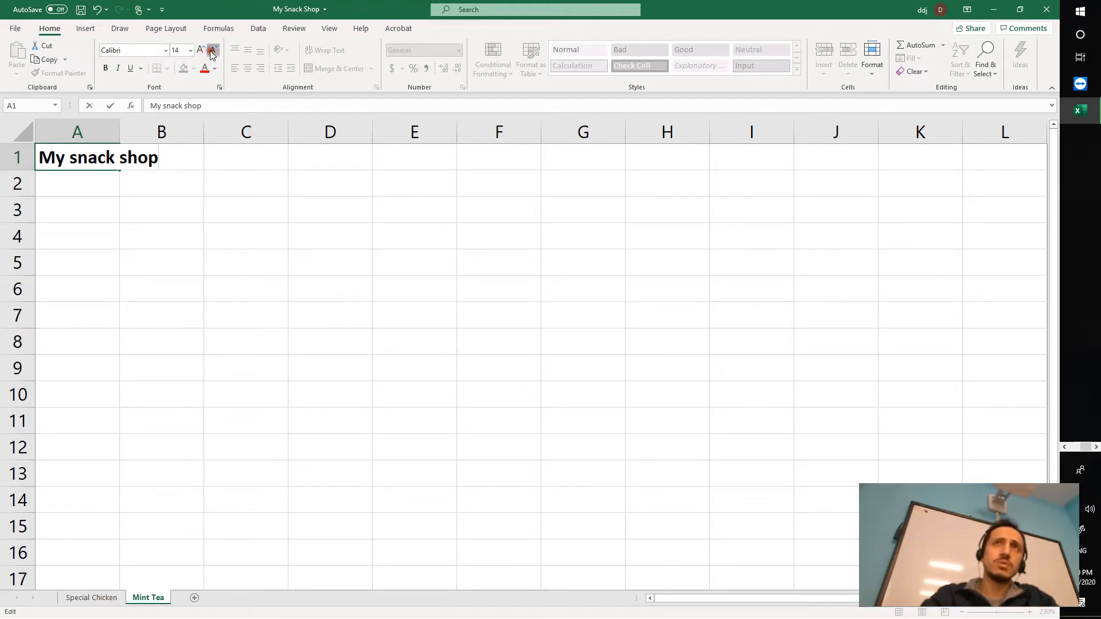
click(440, 267)
Set the font size of the title in A1 to 14, keeping it bold.
click(106, 158)
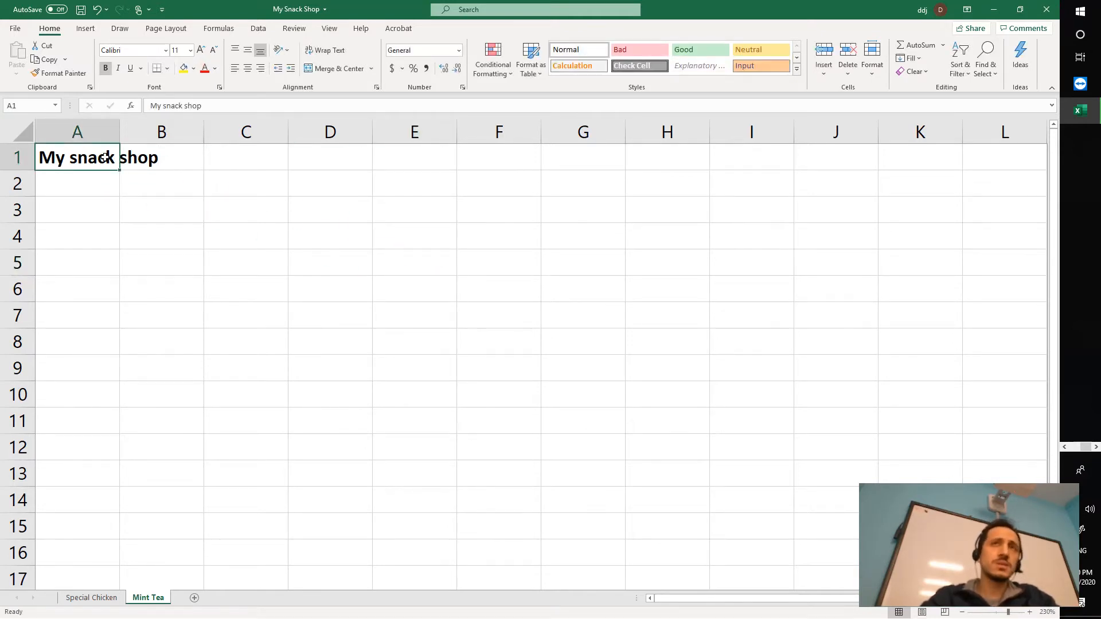
click(202, 50)
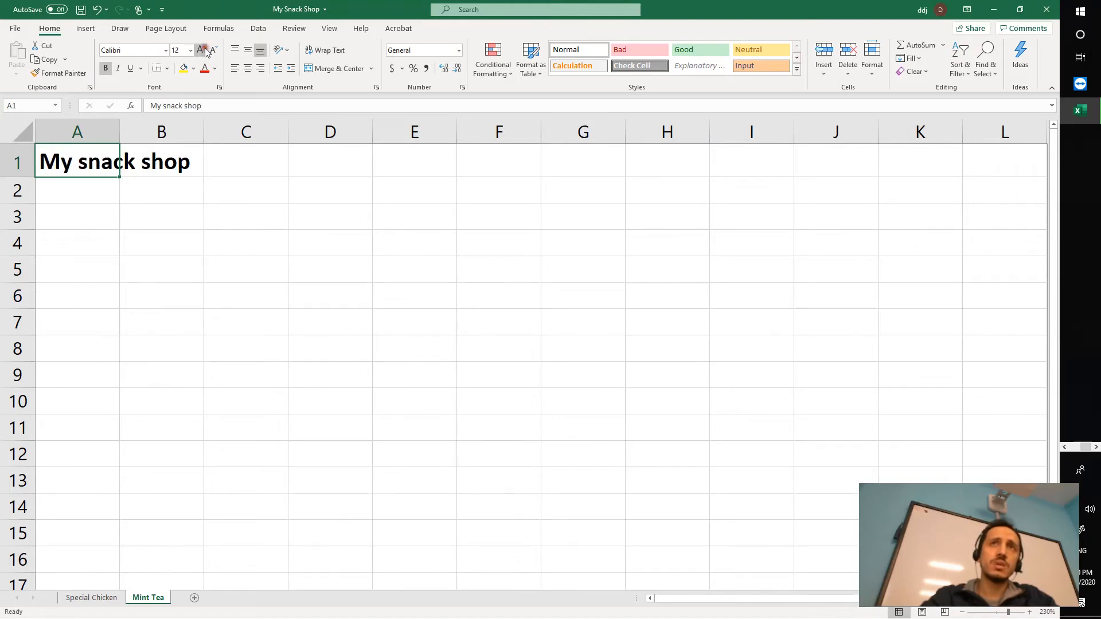
click(215, 51)
click(202, 51)
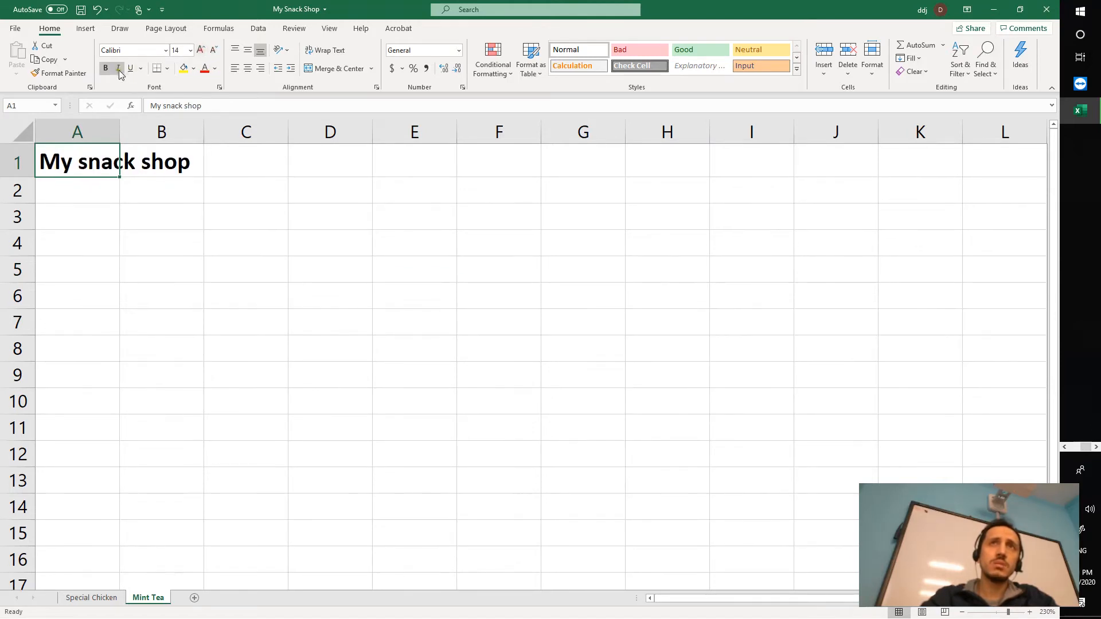
click(104, 69)
click(105, 69)
Try red as the font colour of the title in A1 and change it back to black.
click(204, 68)
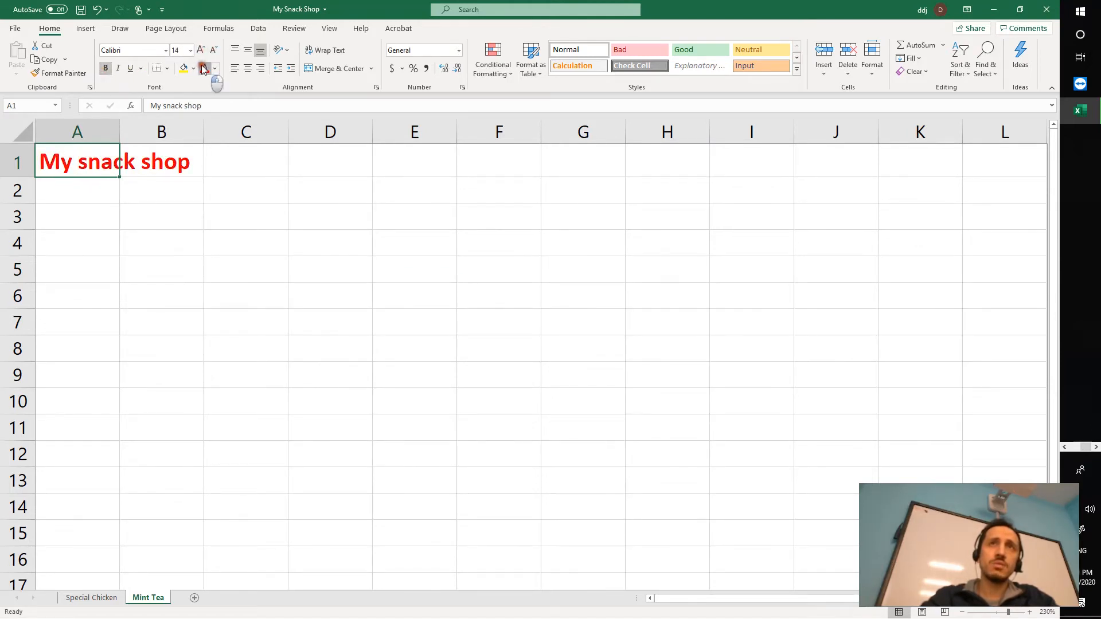
click(214, 68)
click(213, 87)
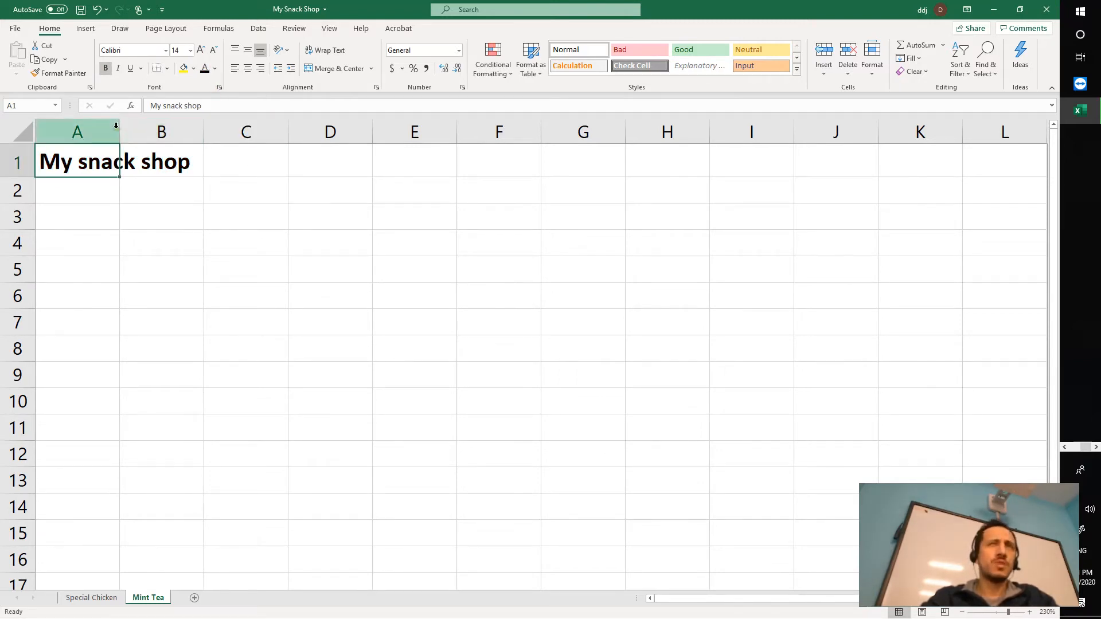
Widen column A to fit the title, and enter Recipe in A3 with Mint Tea below it in A4.
drag(120, 127, 211, 132)
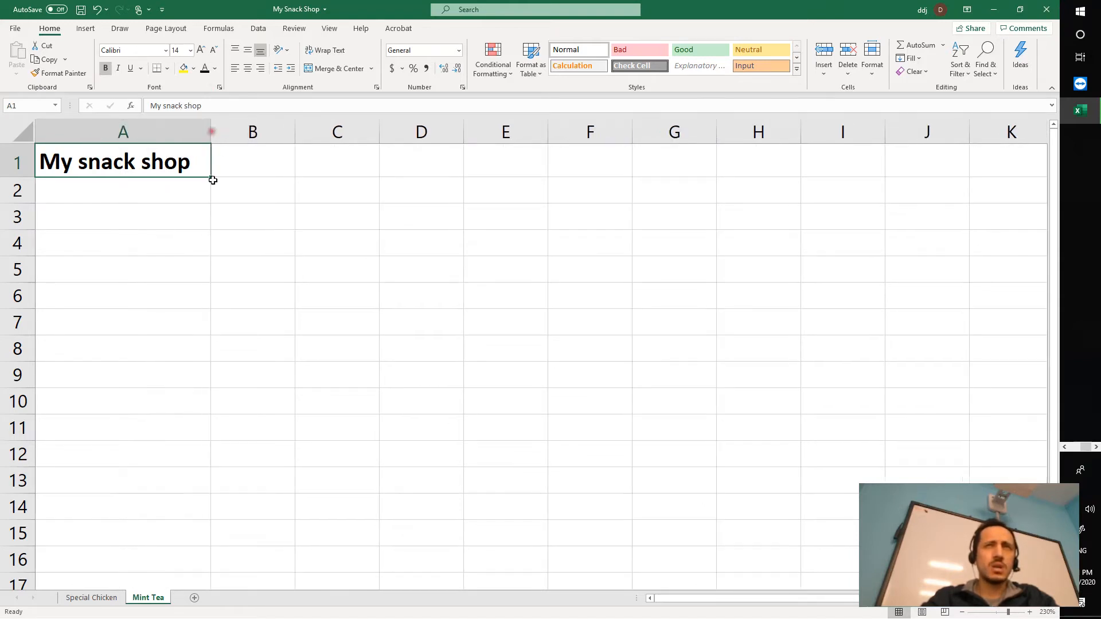
click(78, 220)
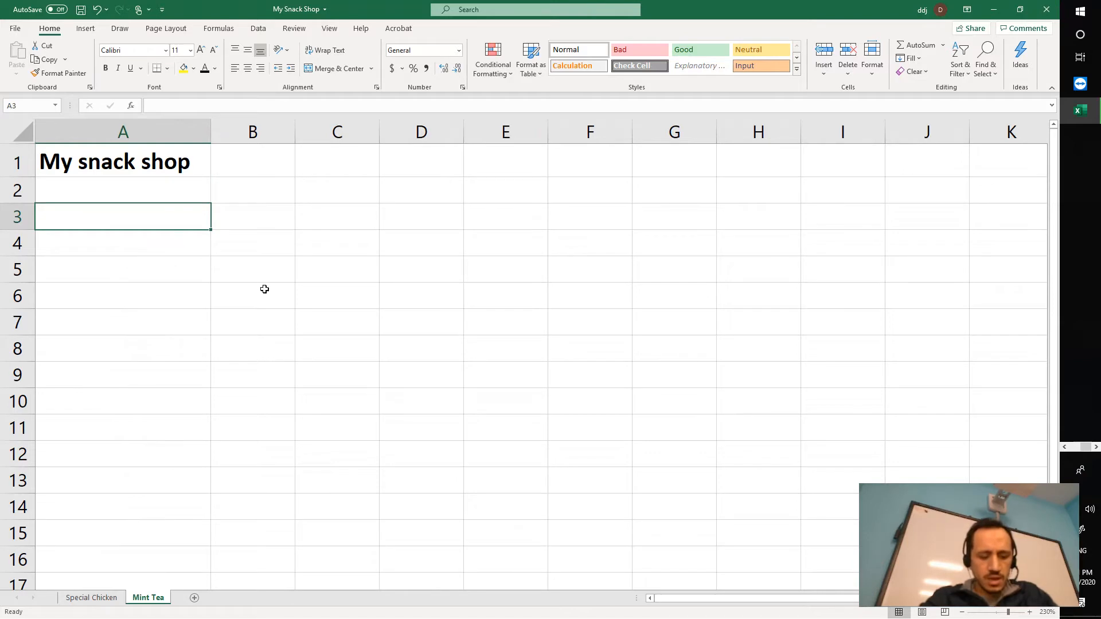
text(Reic)
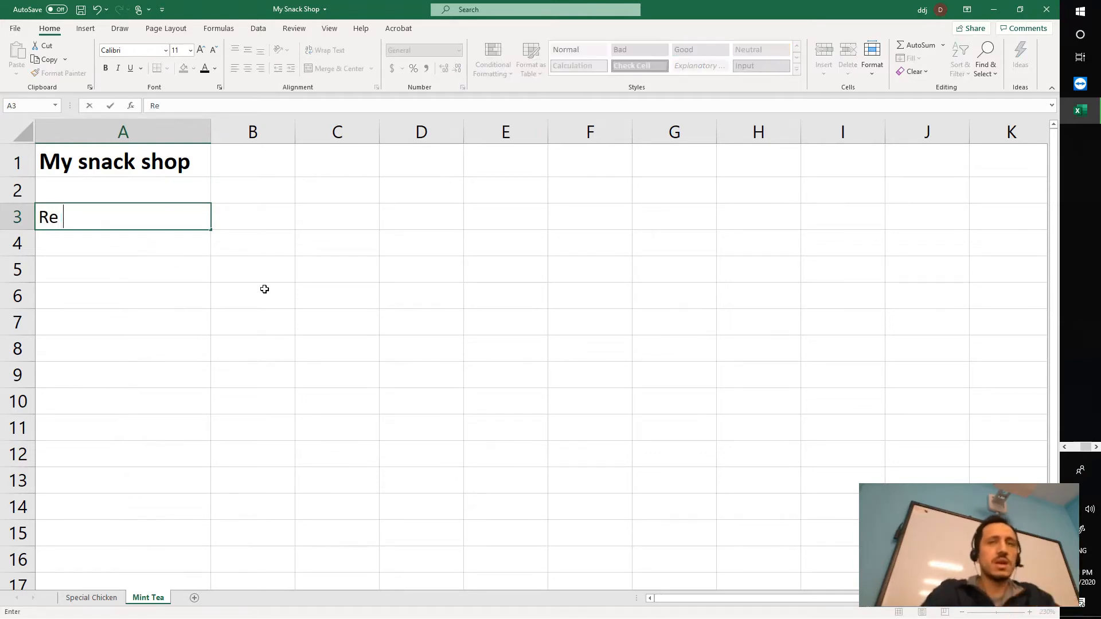
key(BackSpace)
key(BackSpace)
text(cipe)
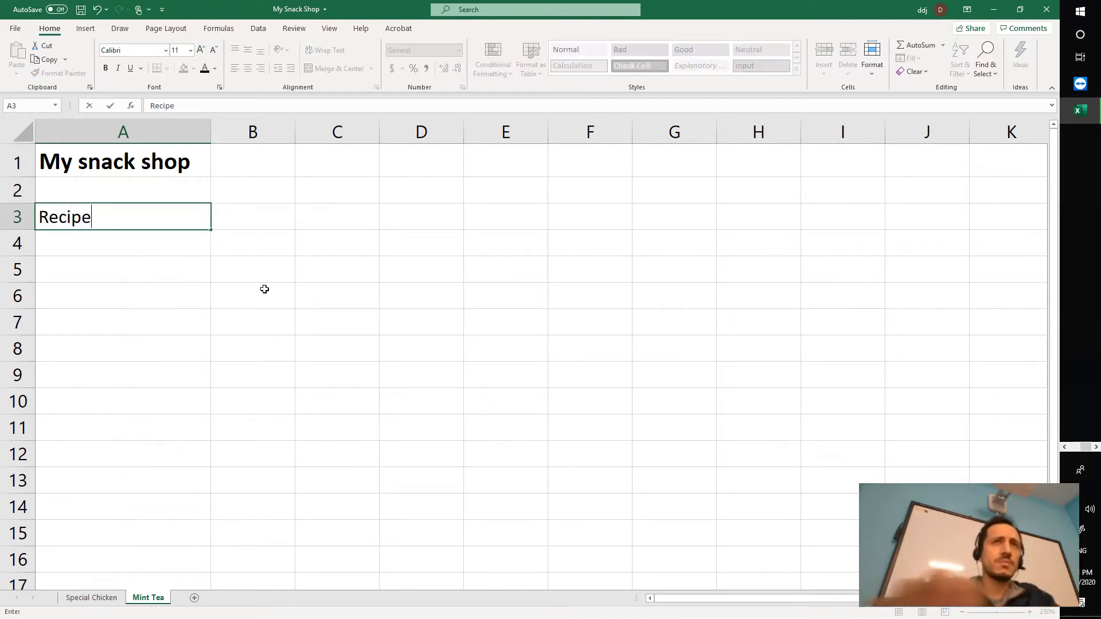
key(Return)
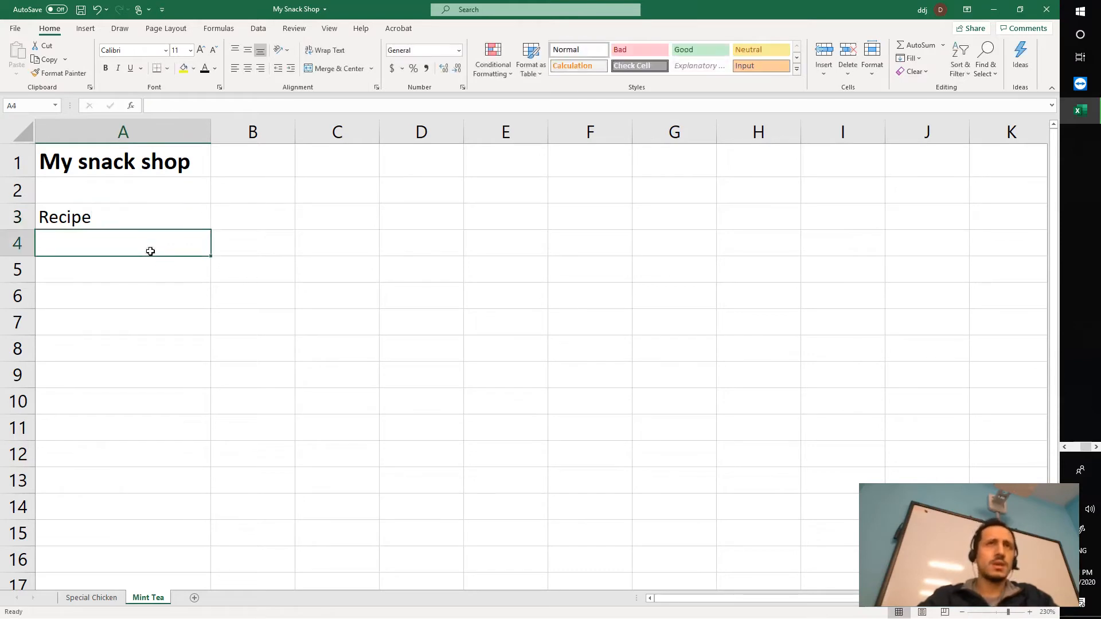
text(Mint)
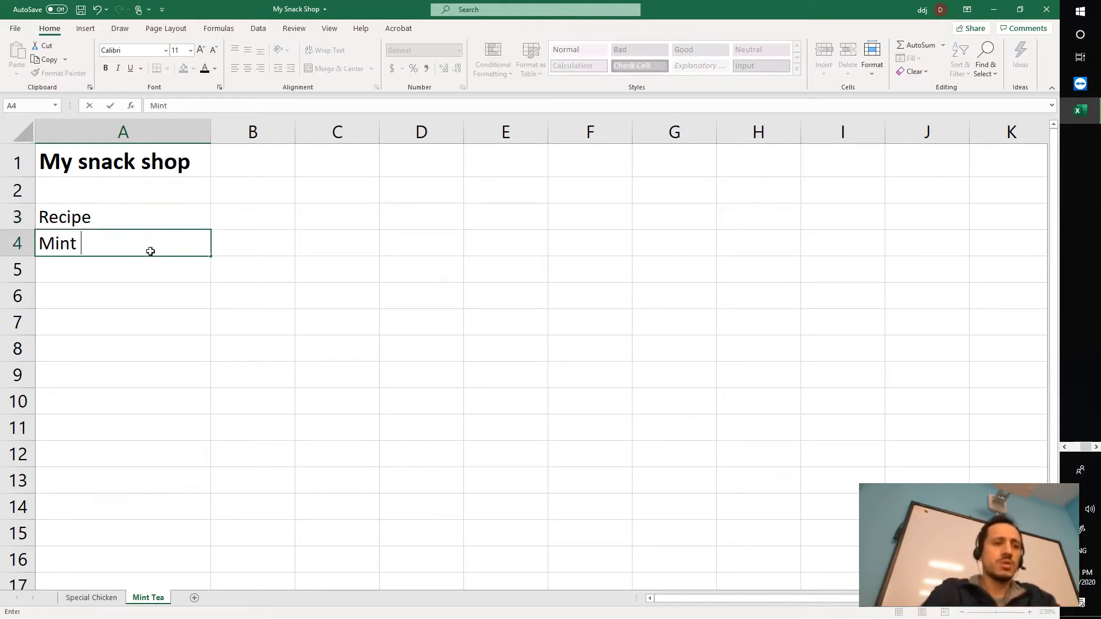
text( Tea)
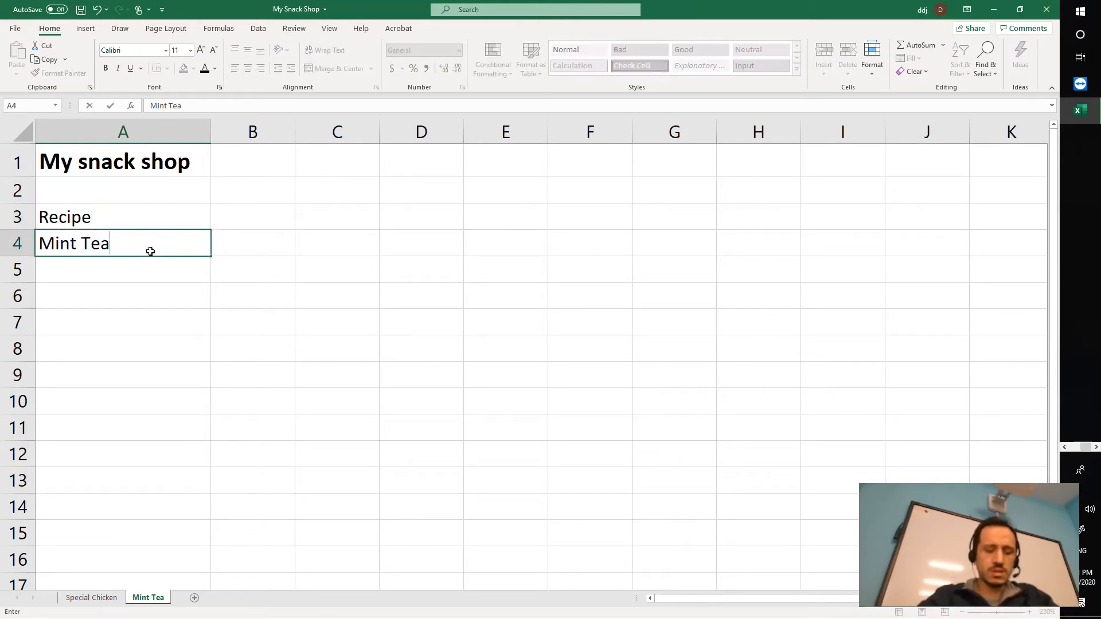
Make the Recipe heading in A3 bold and set its font size to 12.
click(123, 226)
click(106, 69)
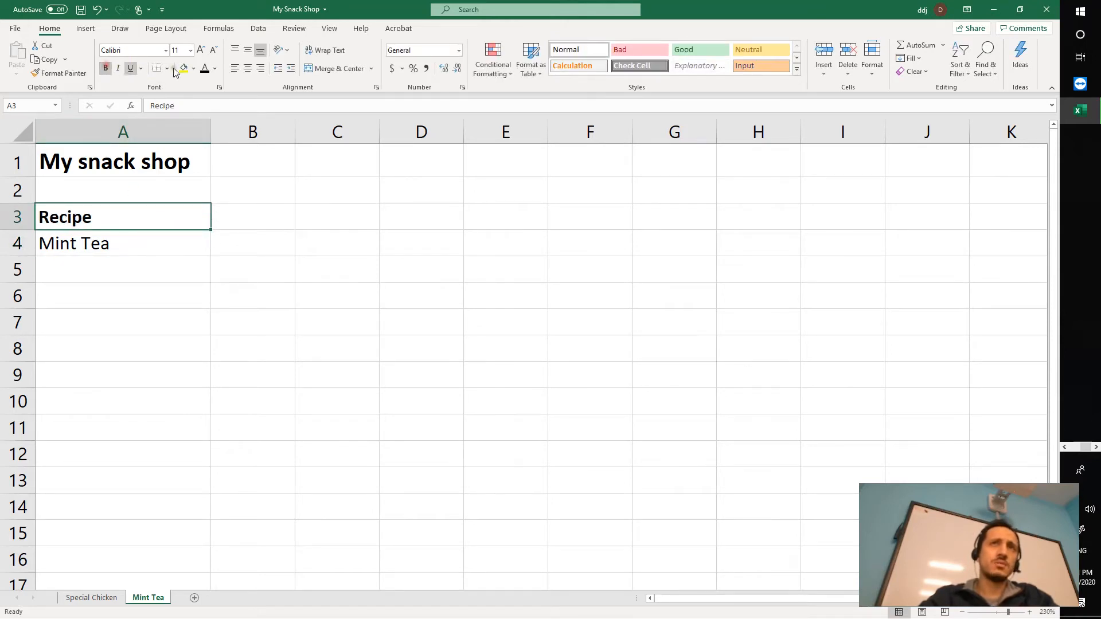
click(200, 50)
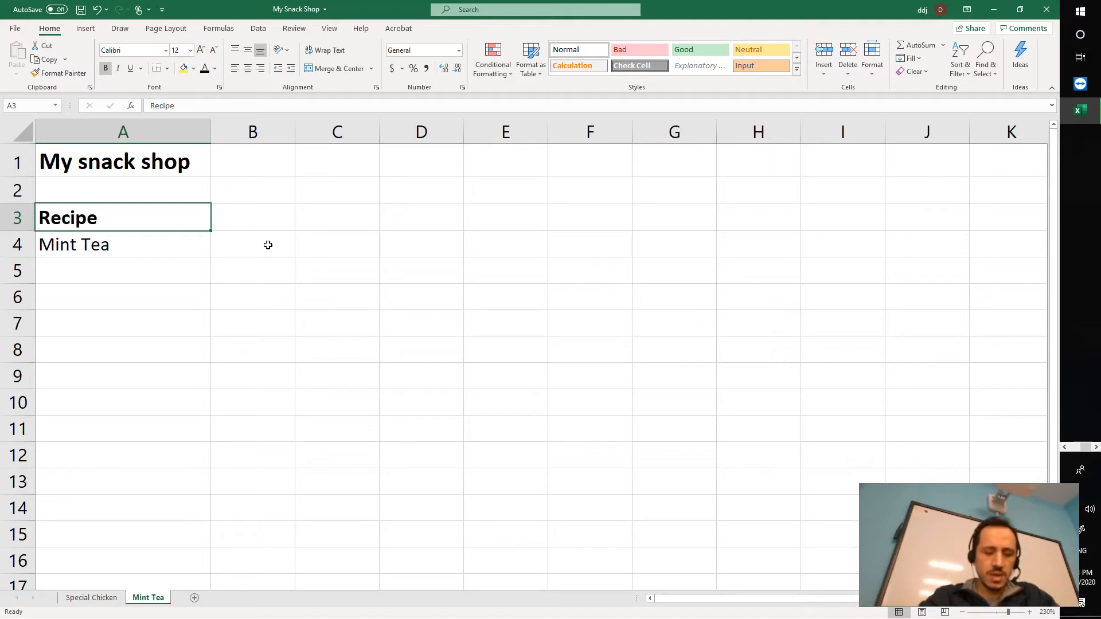
Enter the headings Ingredients in B3 and Cost in C3, fitting column B to its text.
click(265, 222)
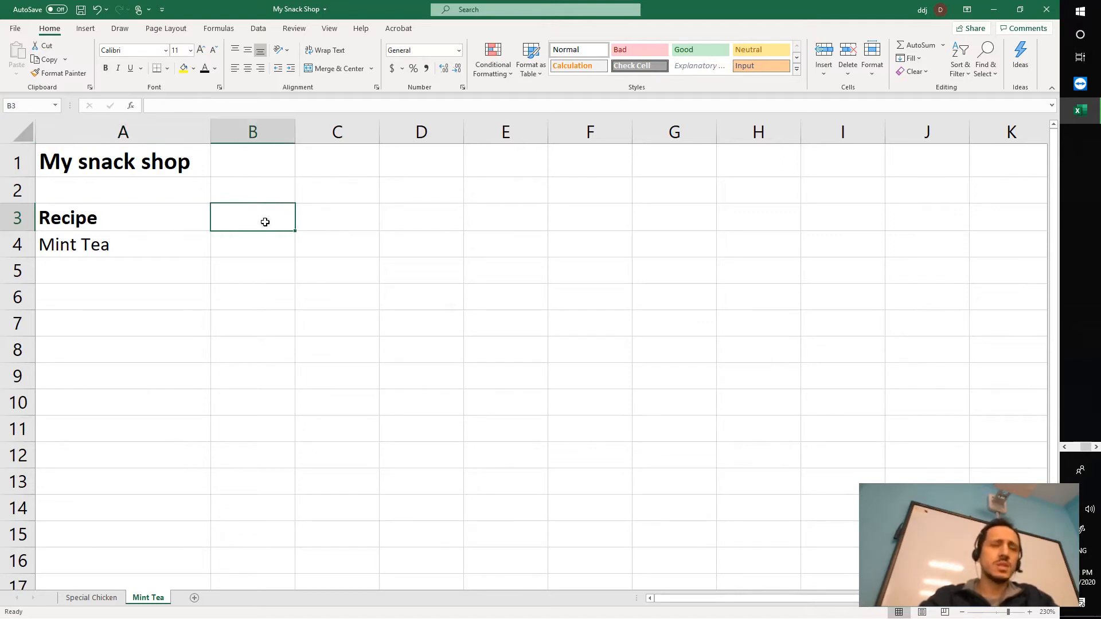
text(Ing)
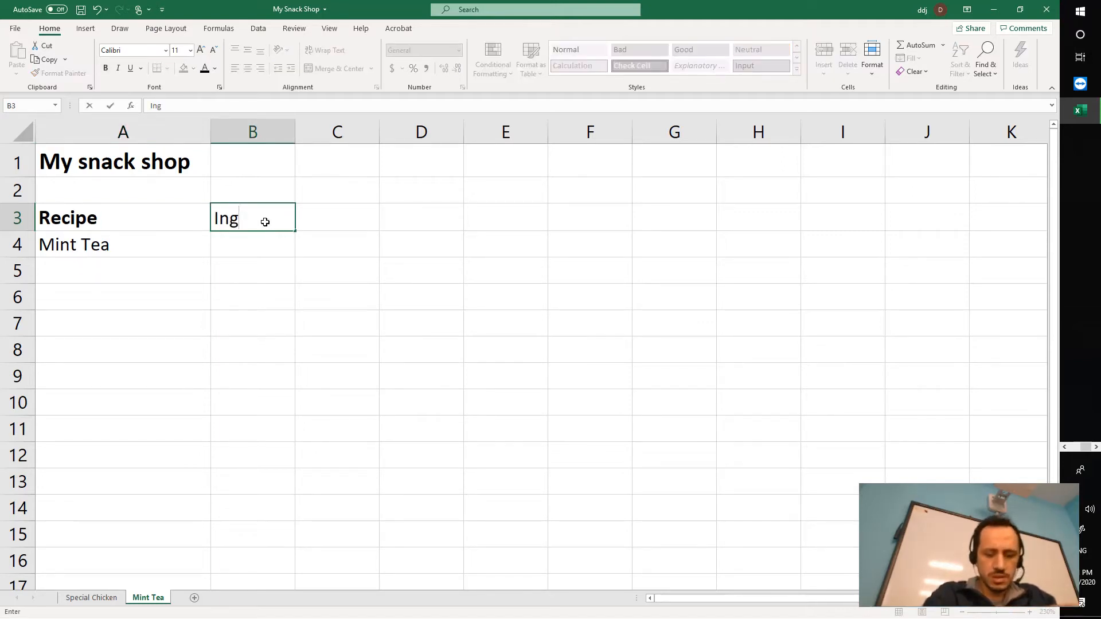
text(redients)
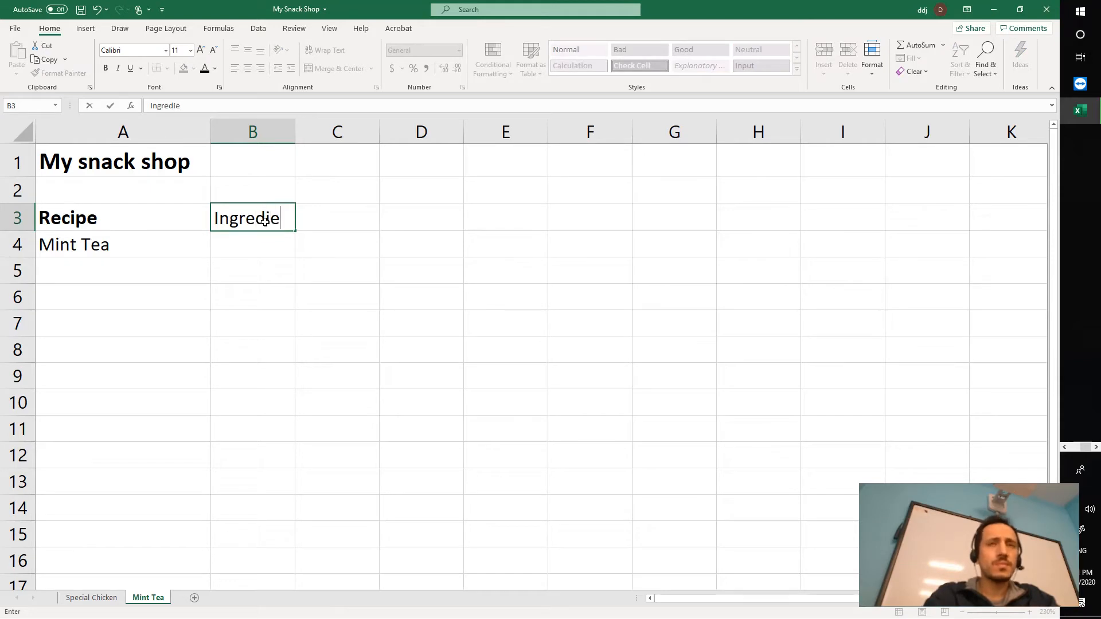
click(293, 132)
double_click(296, 132)
click(344, 217)
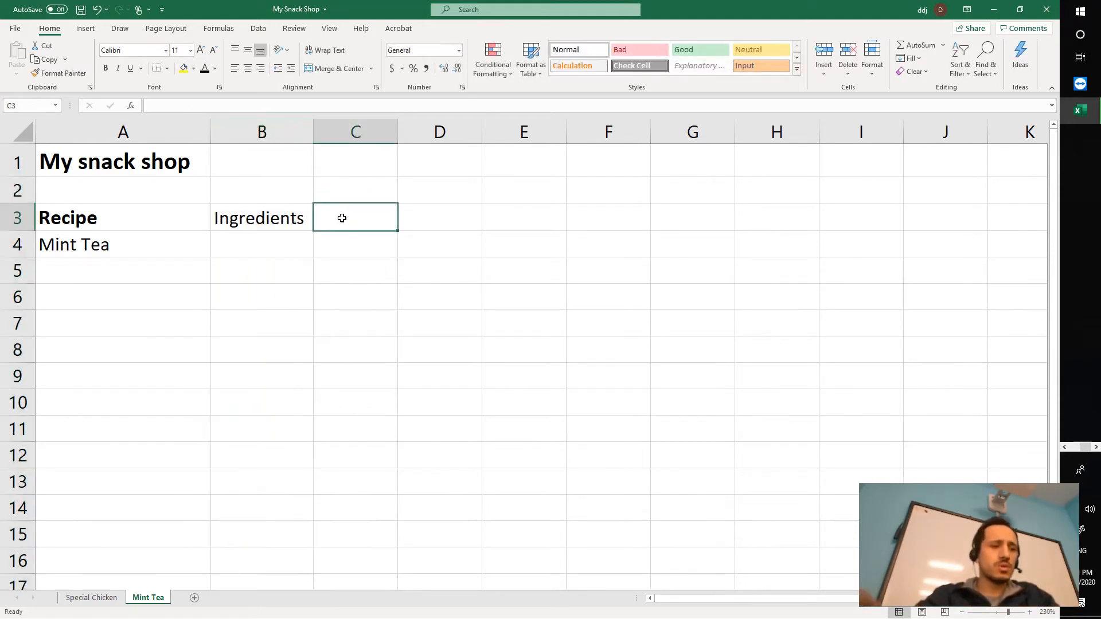
text(Cost)
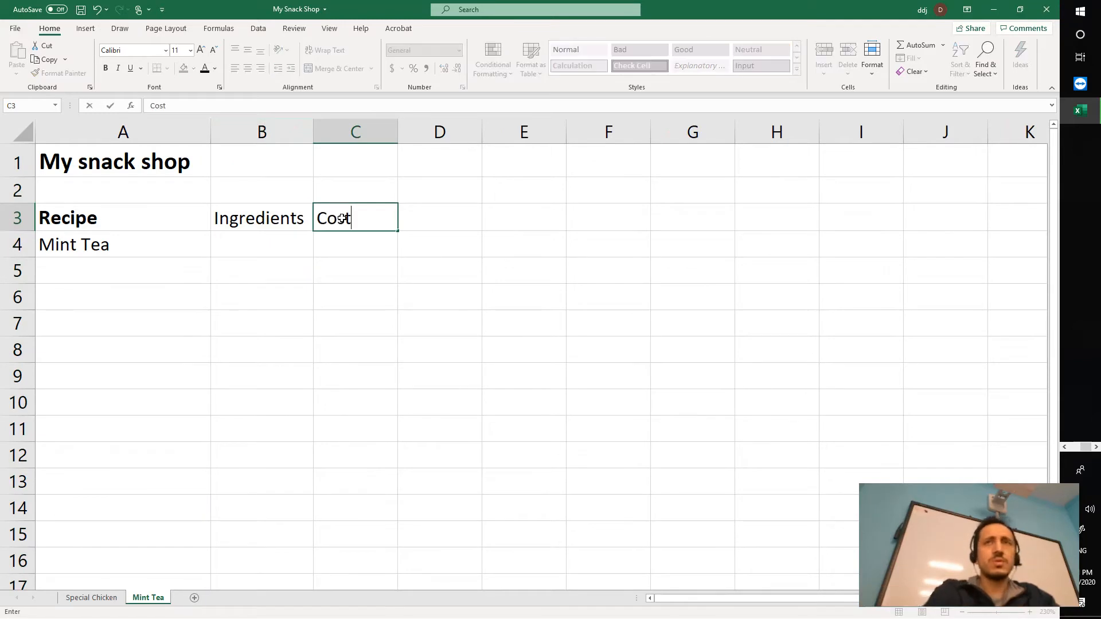
click(312, 128)
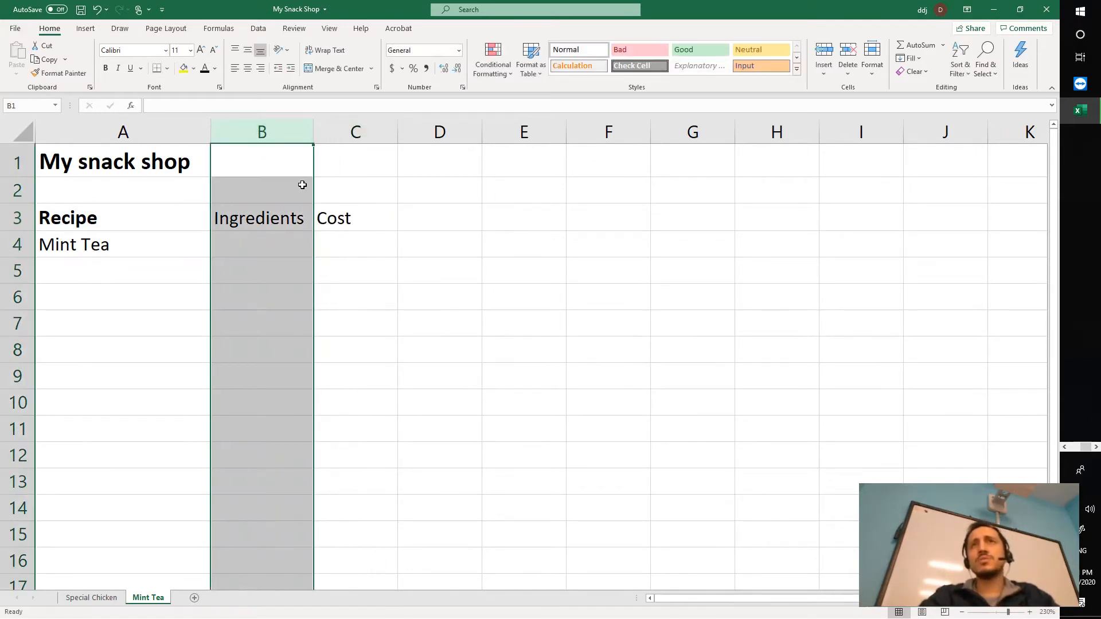
Make the Ingredients and Cost headings in B3:C3 bold at font size 12, and widen column B to fit.
drag(295, 224, 332, 229)
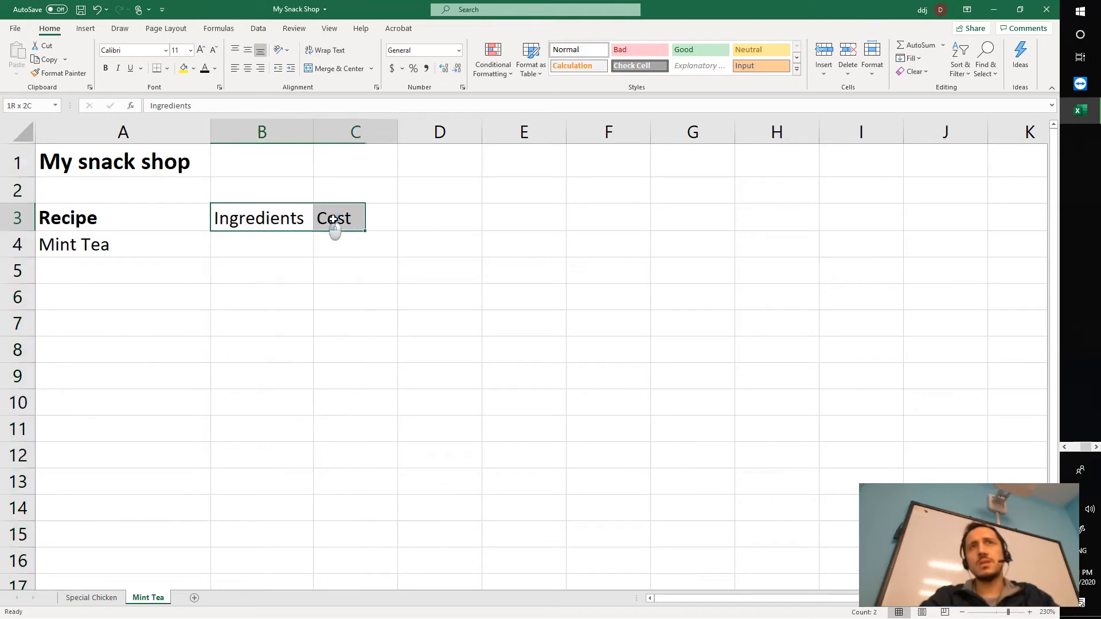
click(200, 49)
click(106, 67)
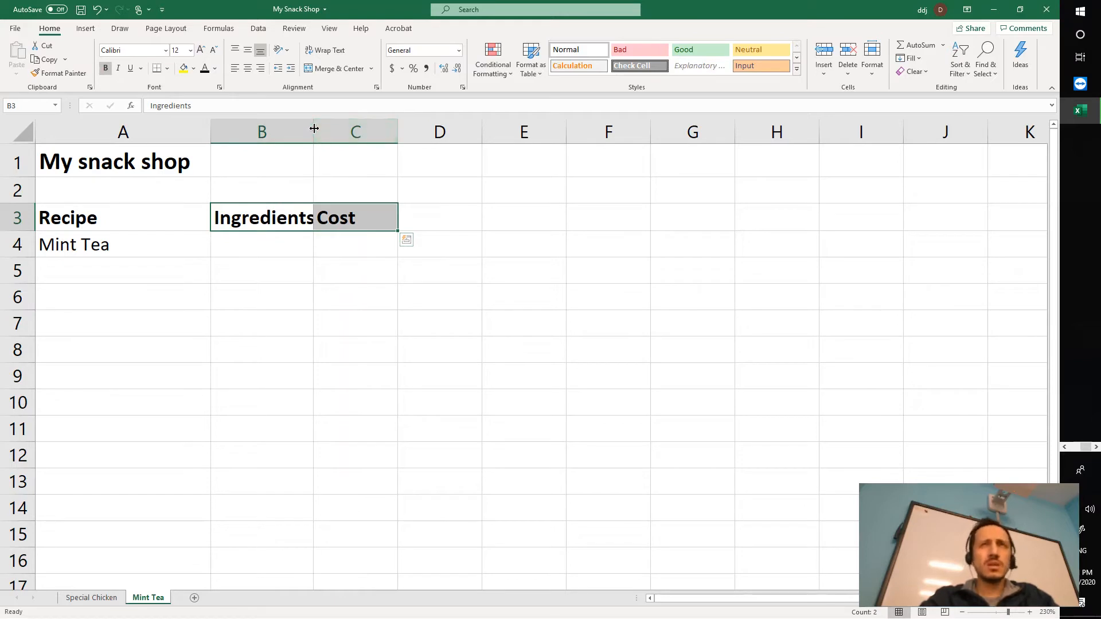
drag(314, 128, 322, 129)
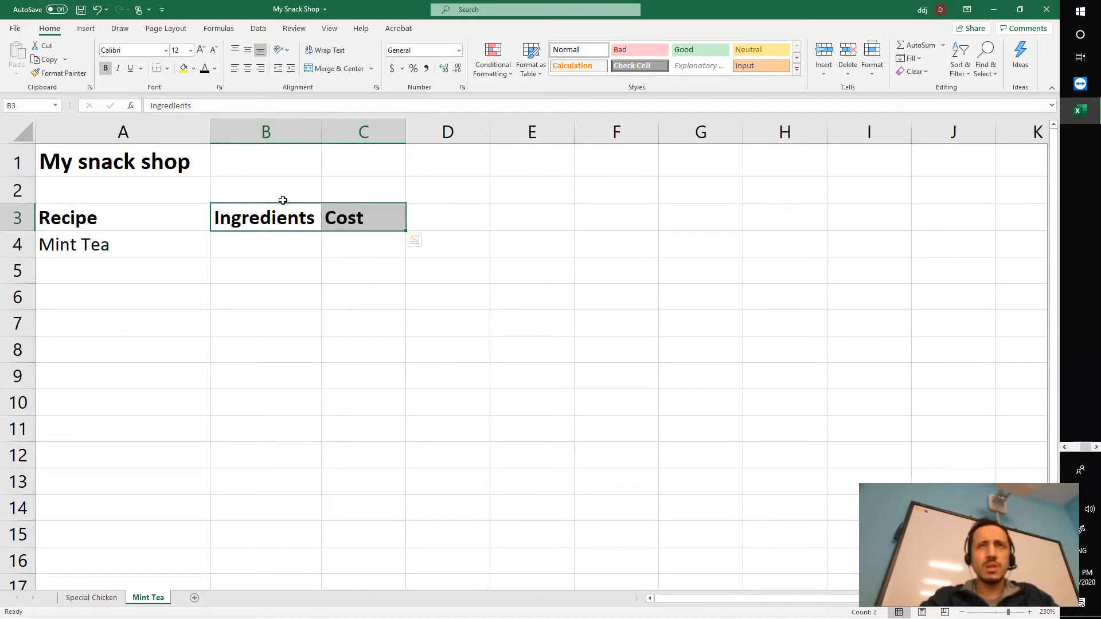
List the ingredients Mint in B4 and Honey in B5.
click(301, 244)
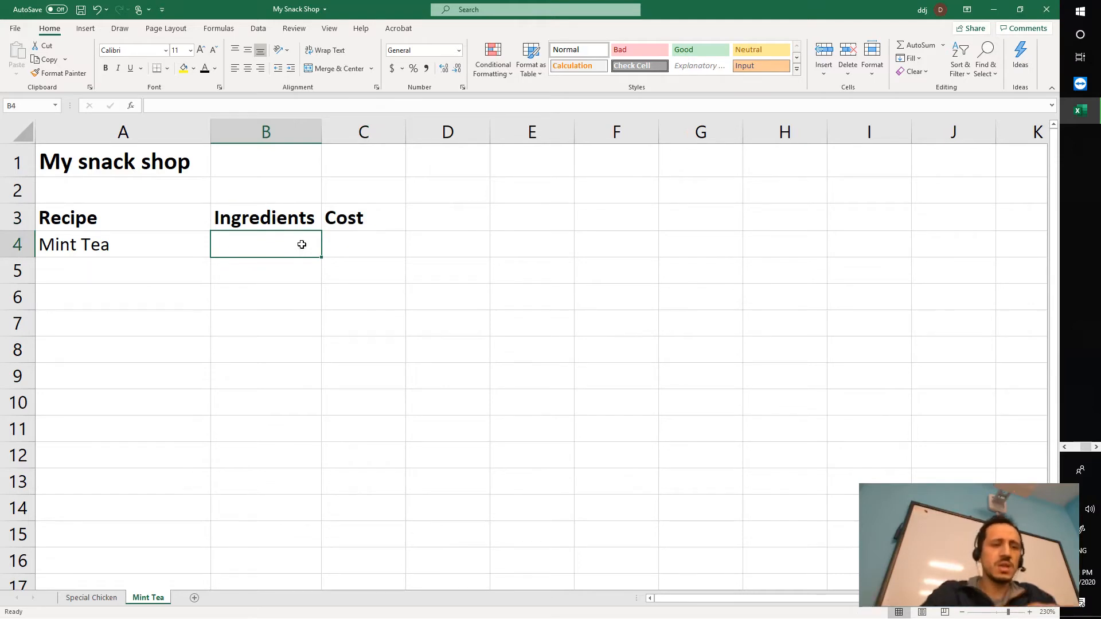
text(Mint)
click(275, 271)
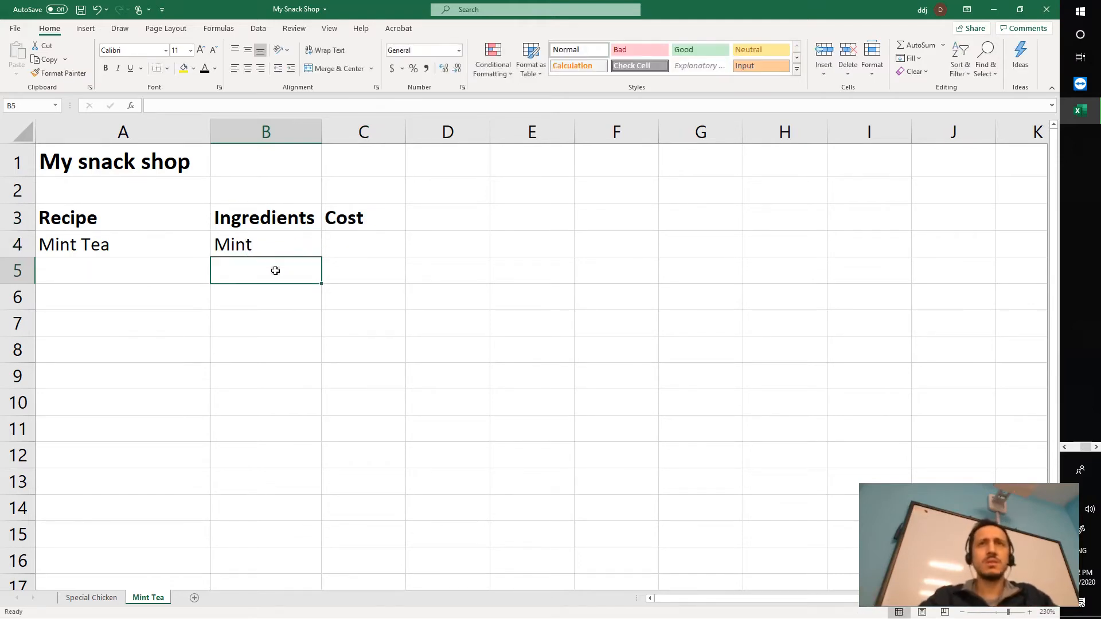
text(Hoen)
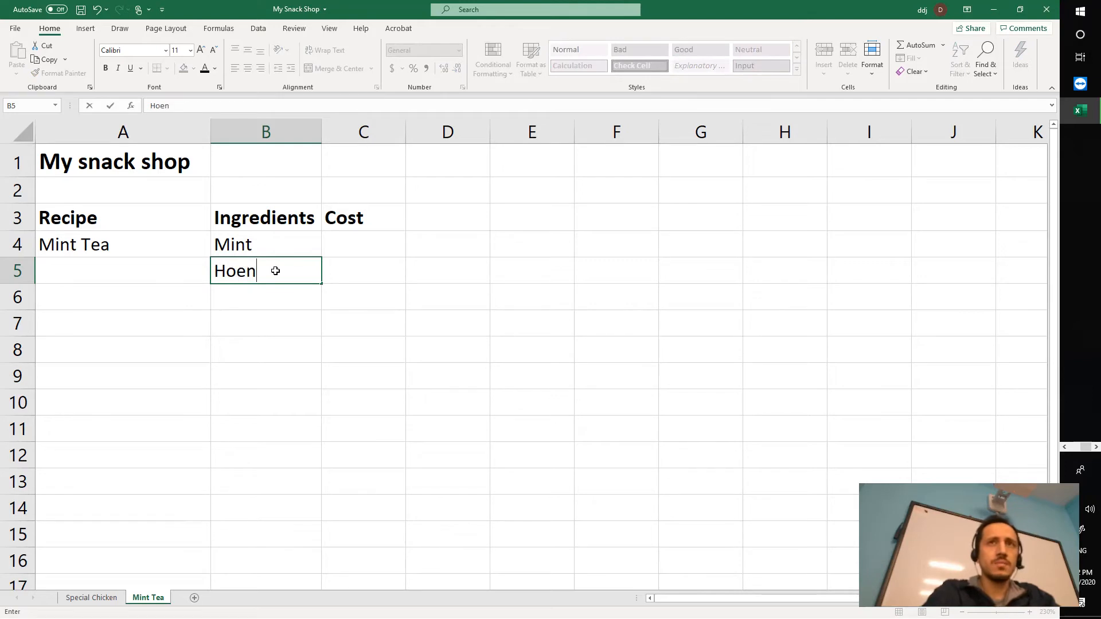
key(BackSpace)
key(BackSpace)
text(ney)
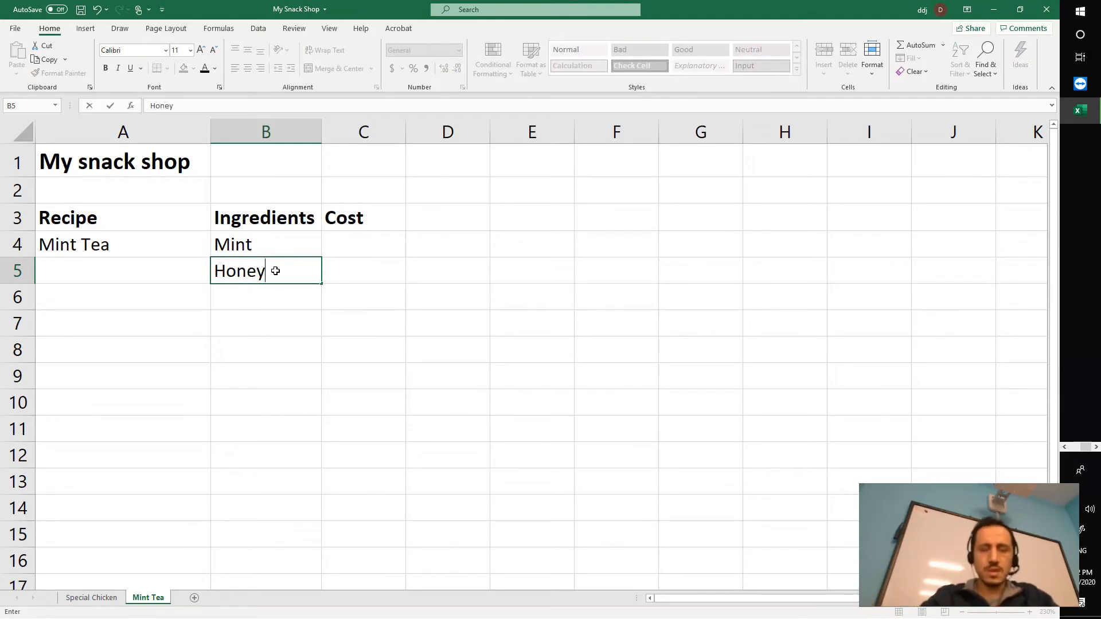
Enter the ingredient costs: 12.15 for Mint in C4 and 15.58 for Honey in C5.
click(344, 248)
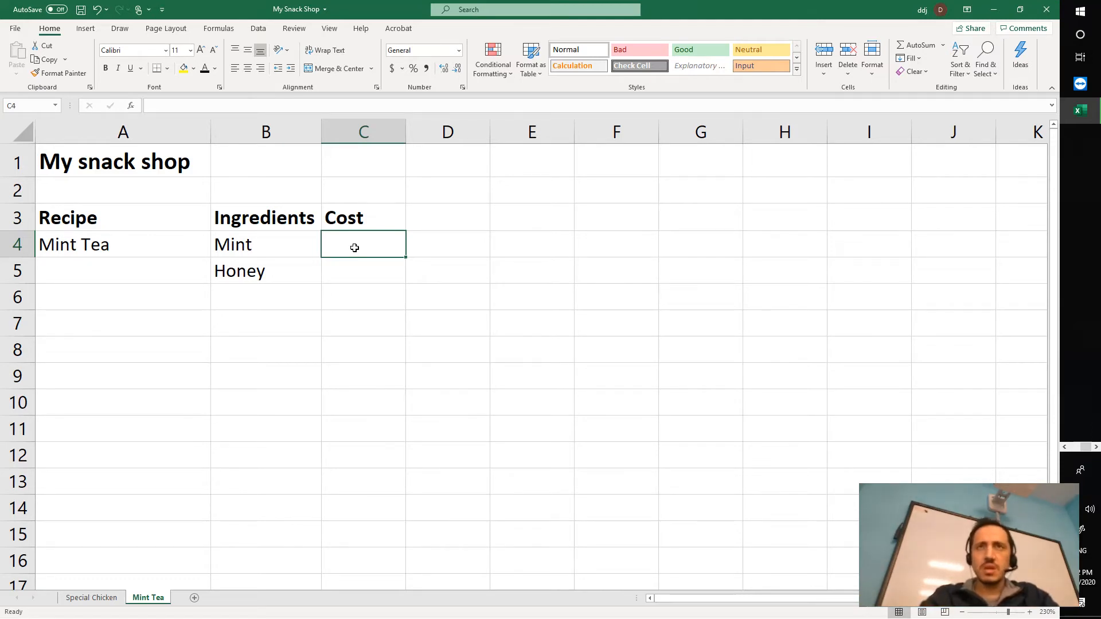
text(12)
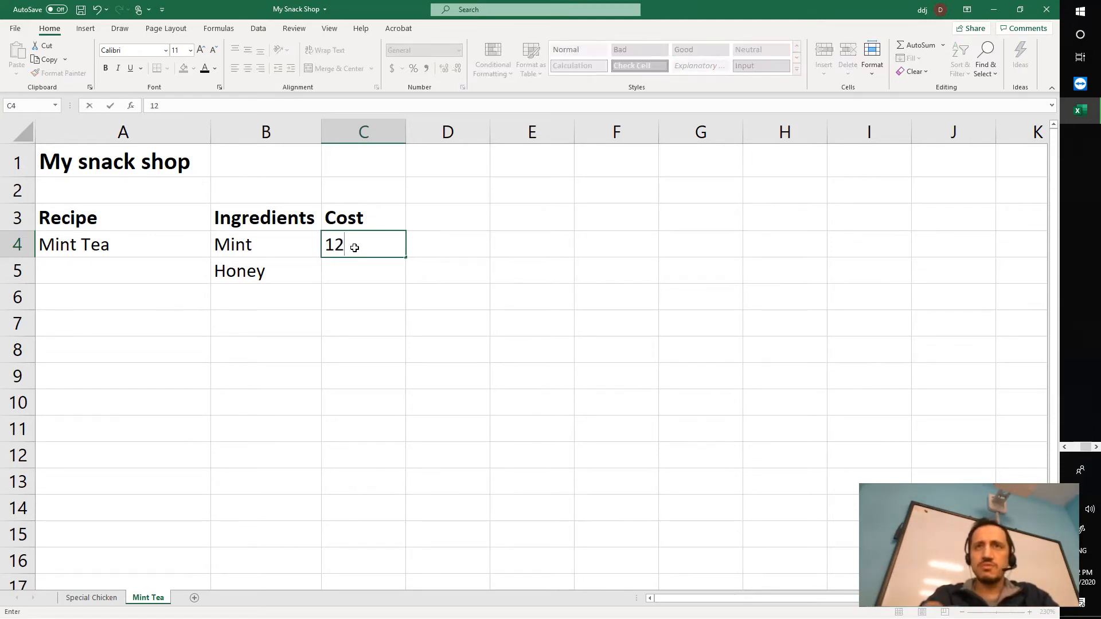
text(.15)
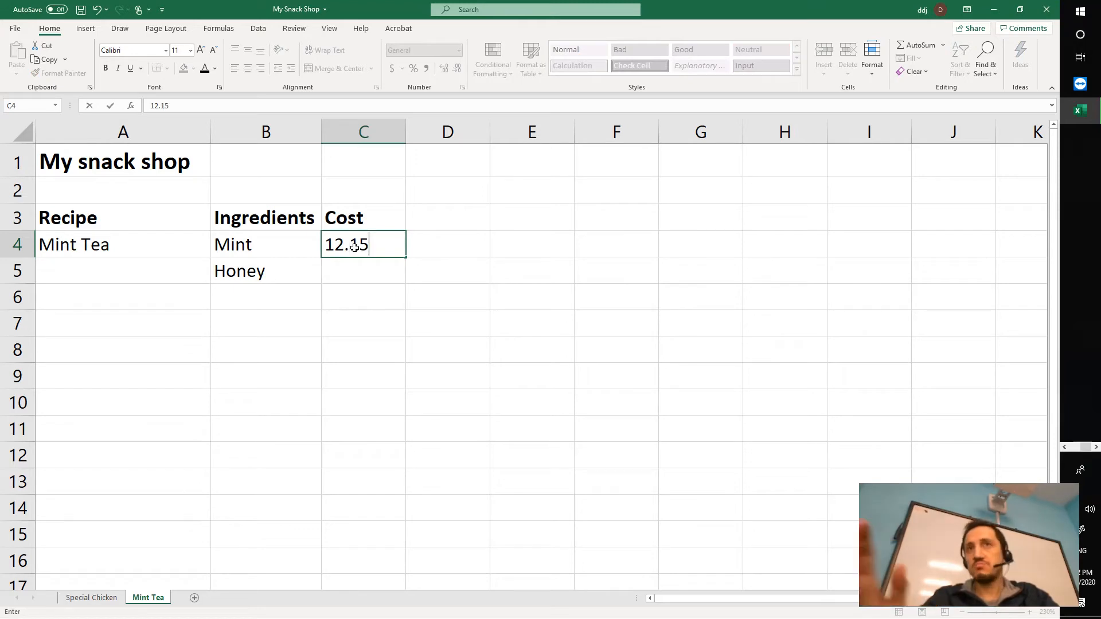
click(337, 276)
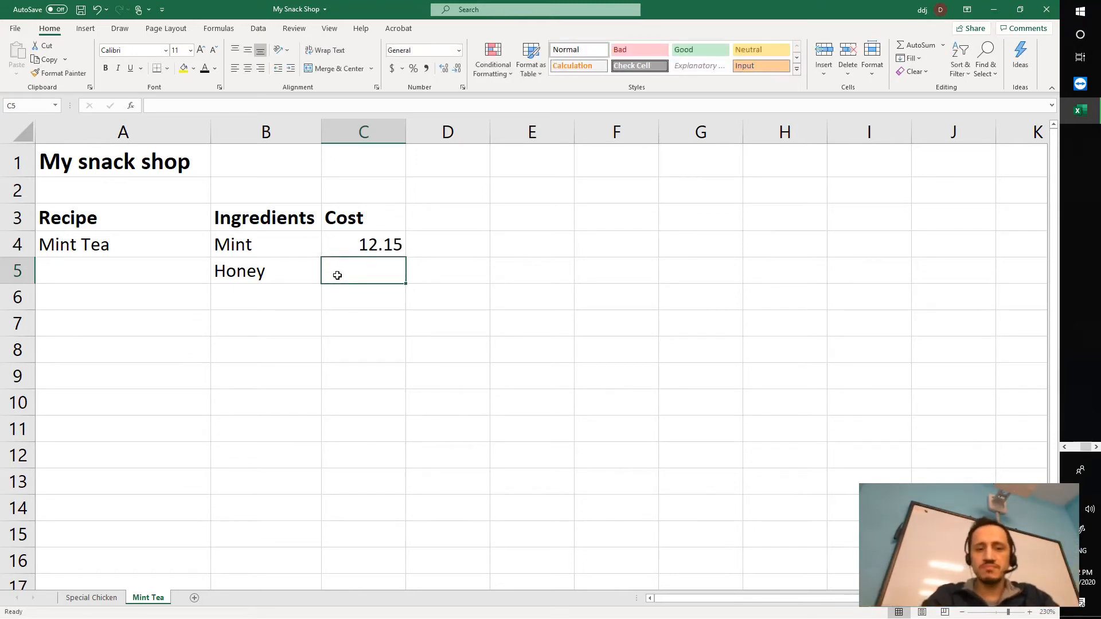
text(15.)
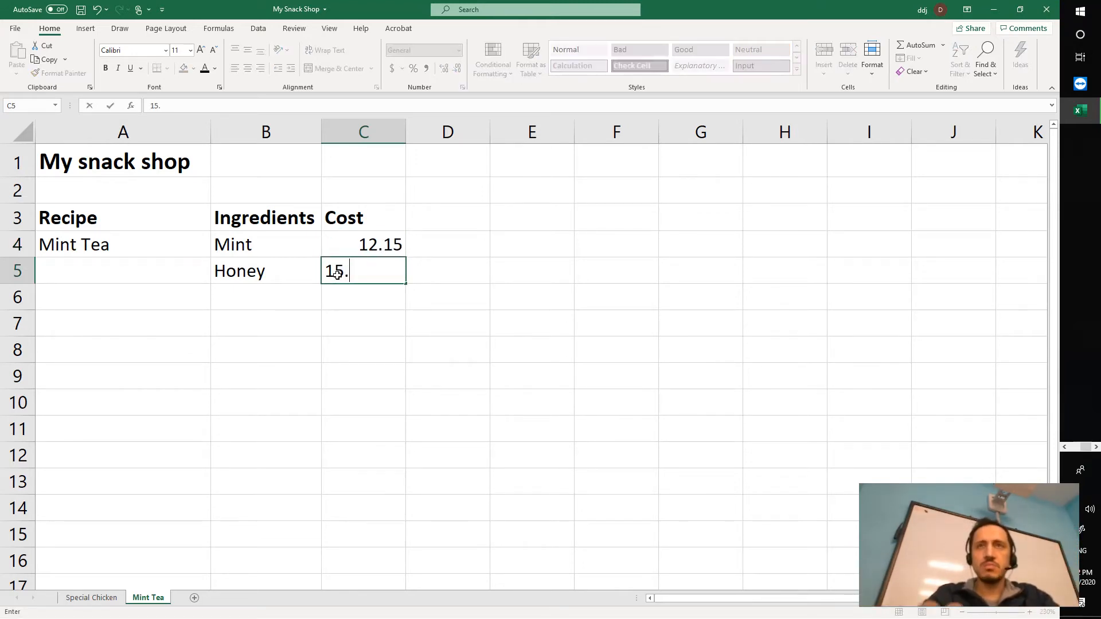
text(58)
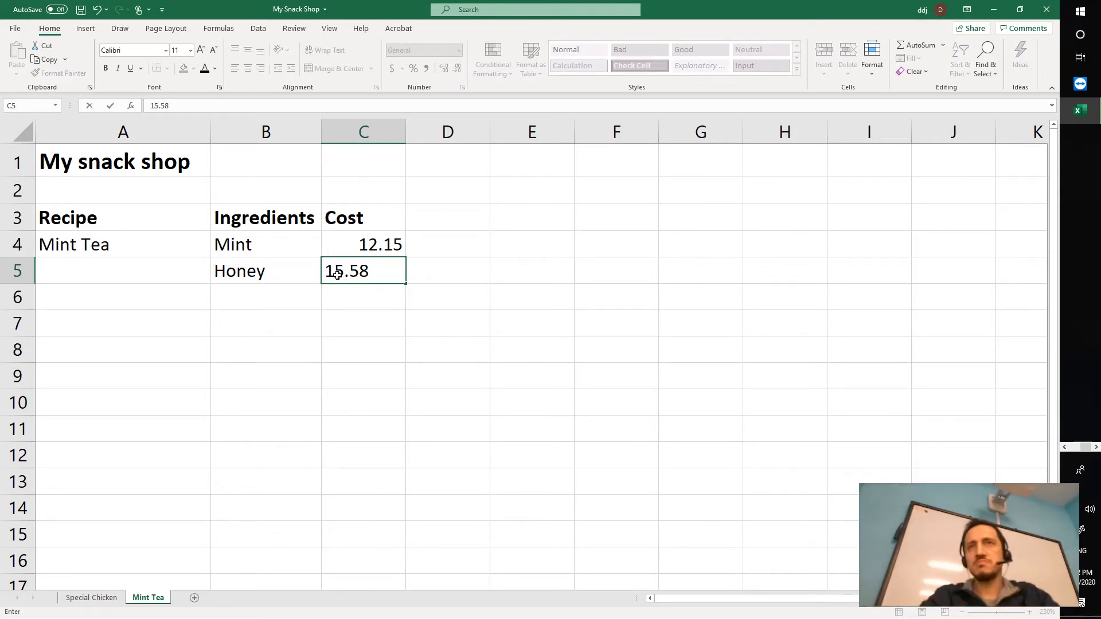
click(379, 309)
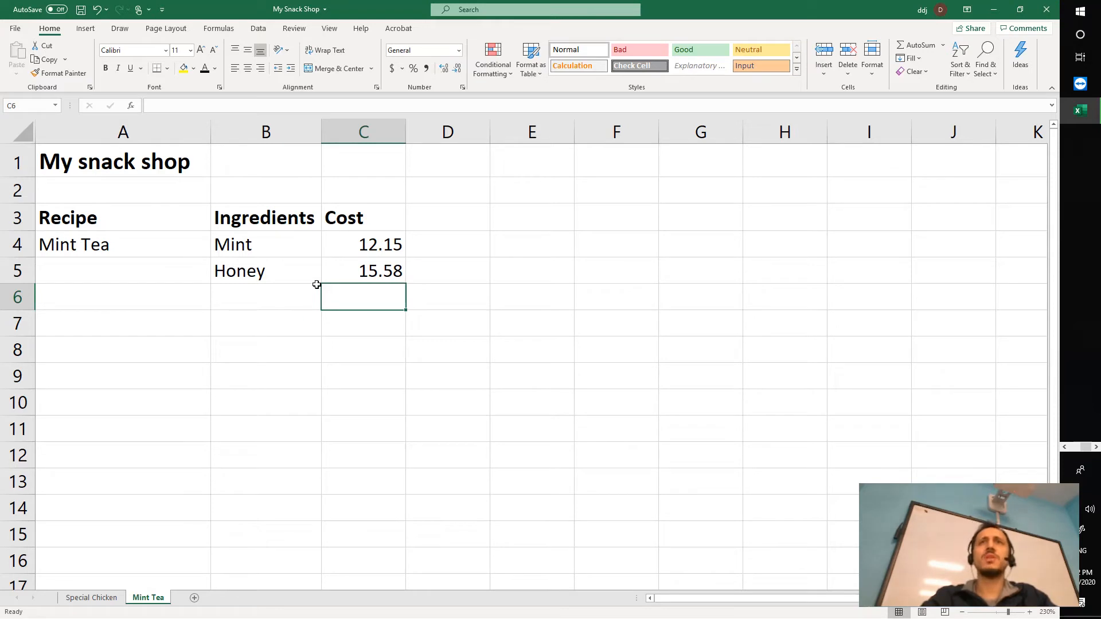
drag(364, 244, 377, 271)
click(373, 297)
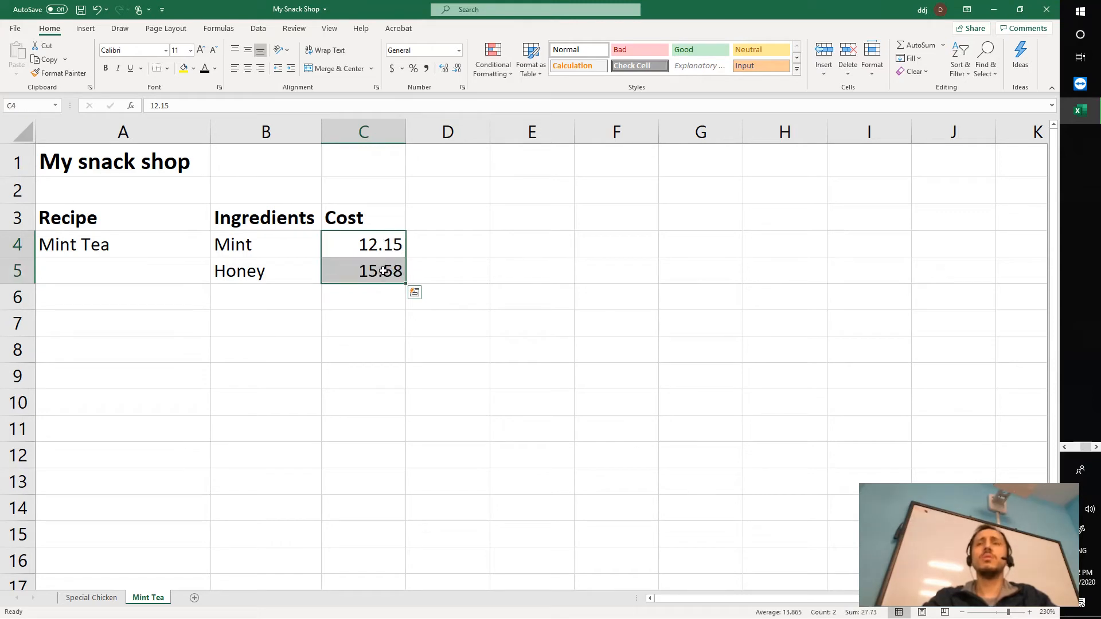
drag(339, 241, 350, 380)
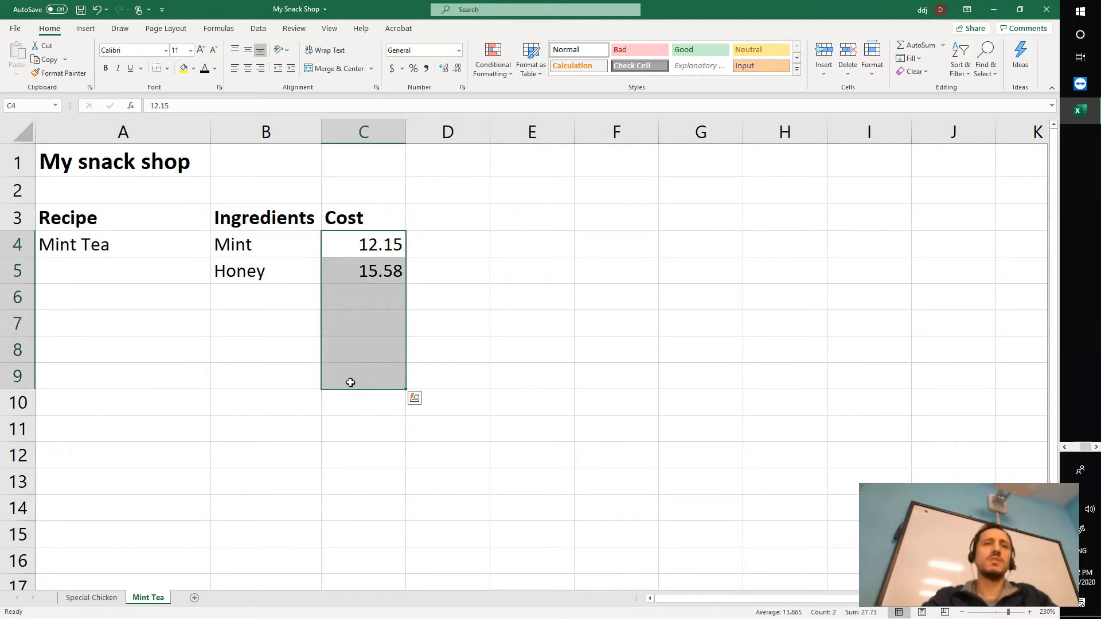
click(456, 286)
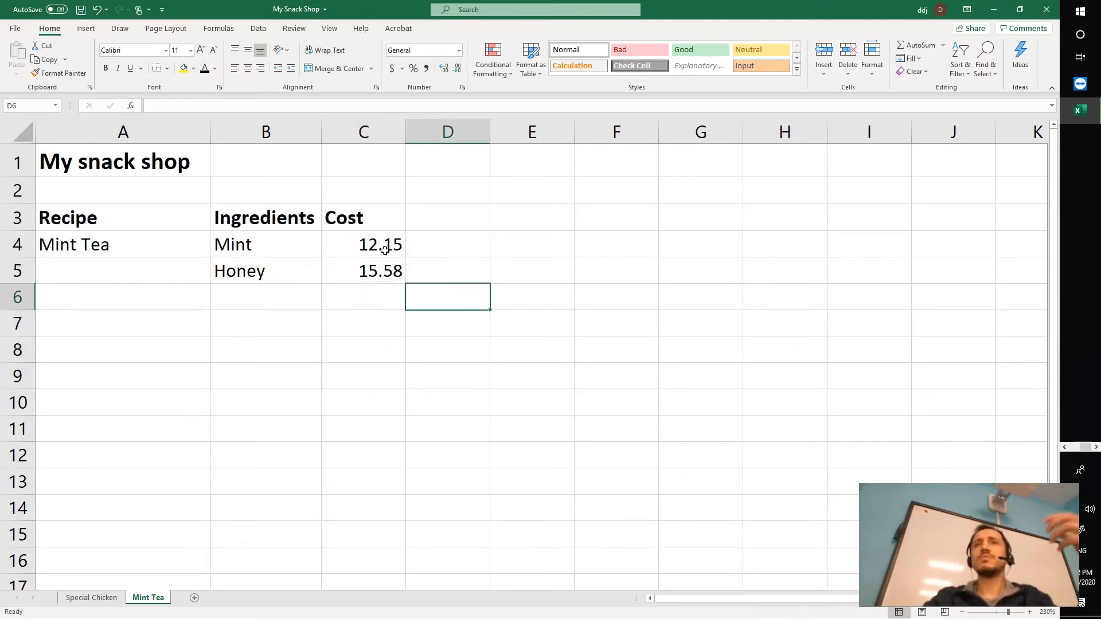
Format the costs in C4:C5 as Accounting with the Kč Czech currency symbol, and widen column C slightly.
drag(385, 250, 405, 280)
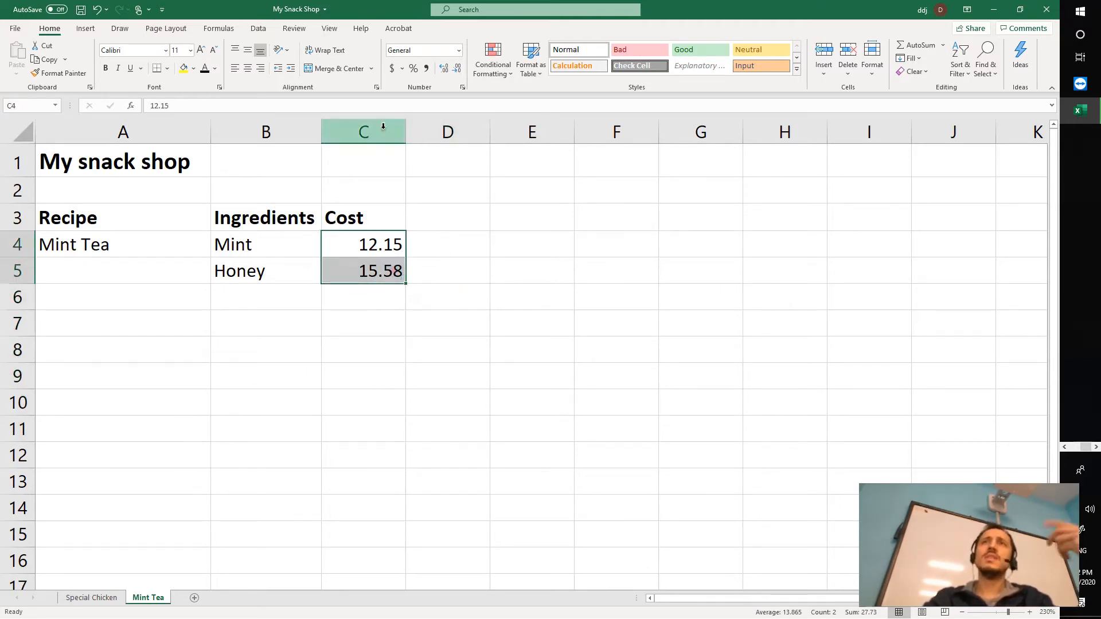
click(403, 70)
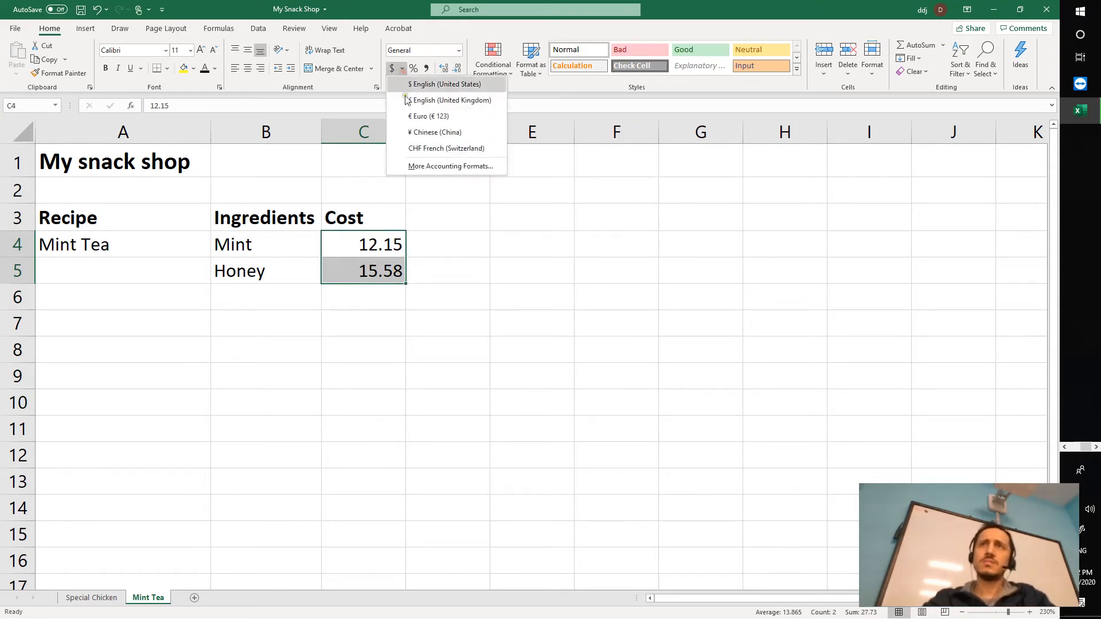
click(434, 166)
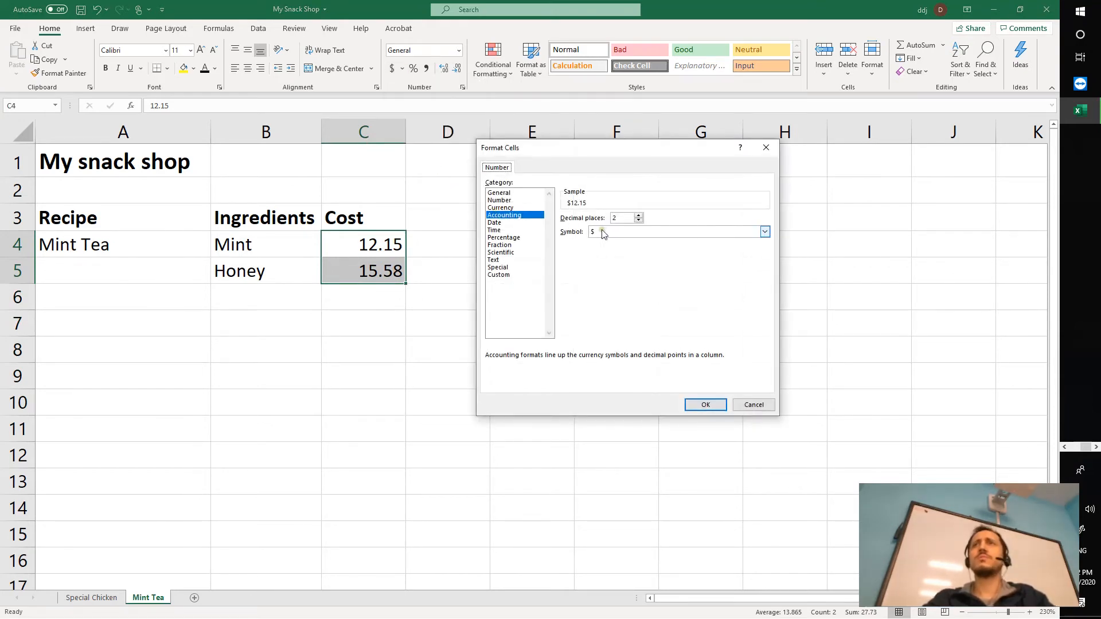
click(657, 233)
scroll(768, 259, down, 15)
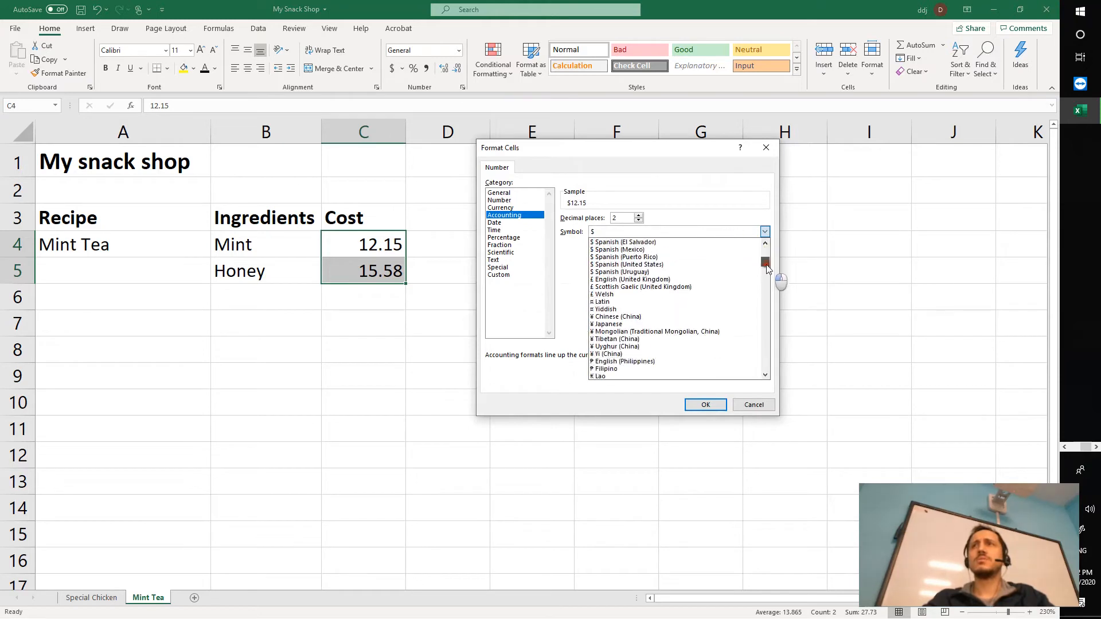
scroll(719, 310, down, 15)
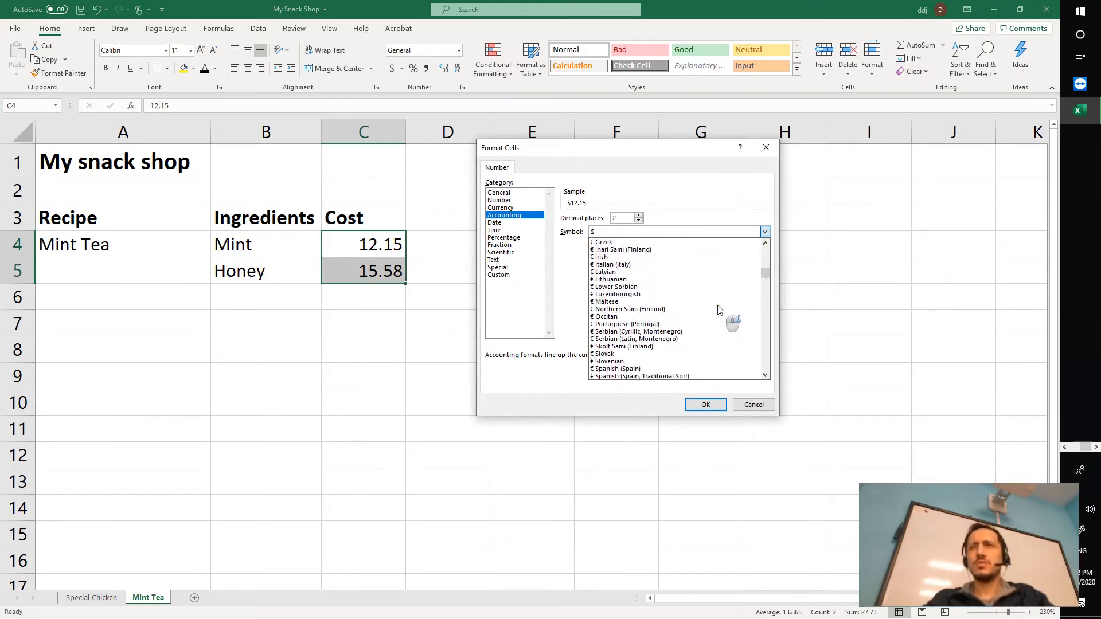
scroll(720, 310, down, 15)
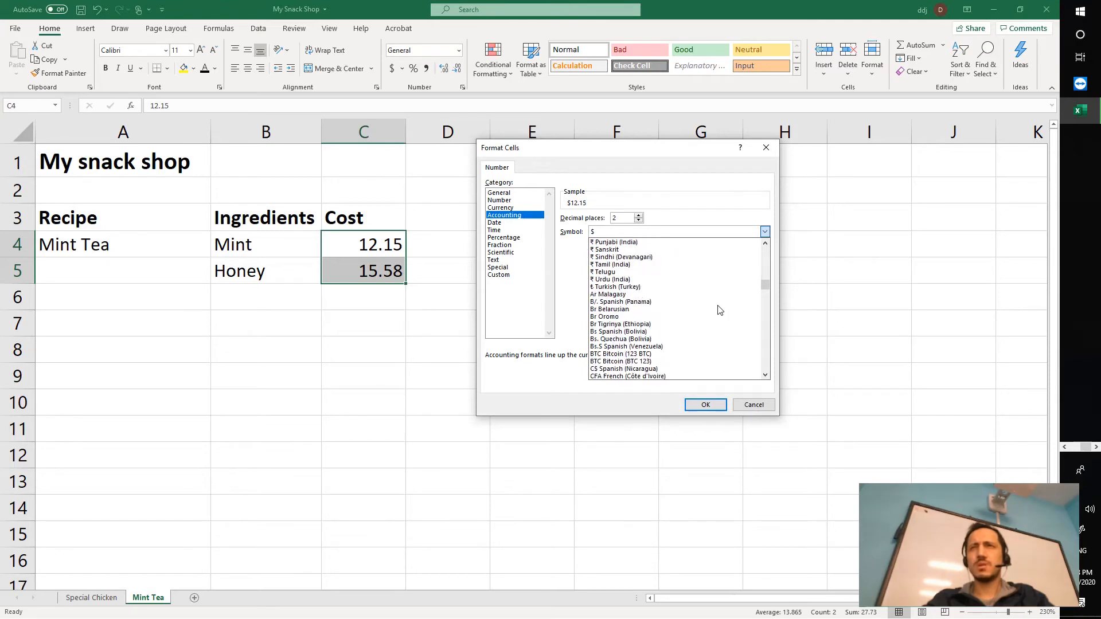
scroll(645, 291, down, 2)
scroll(645, 290, down, 10)
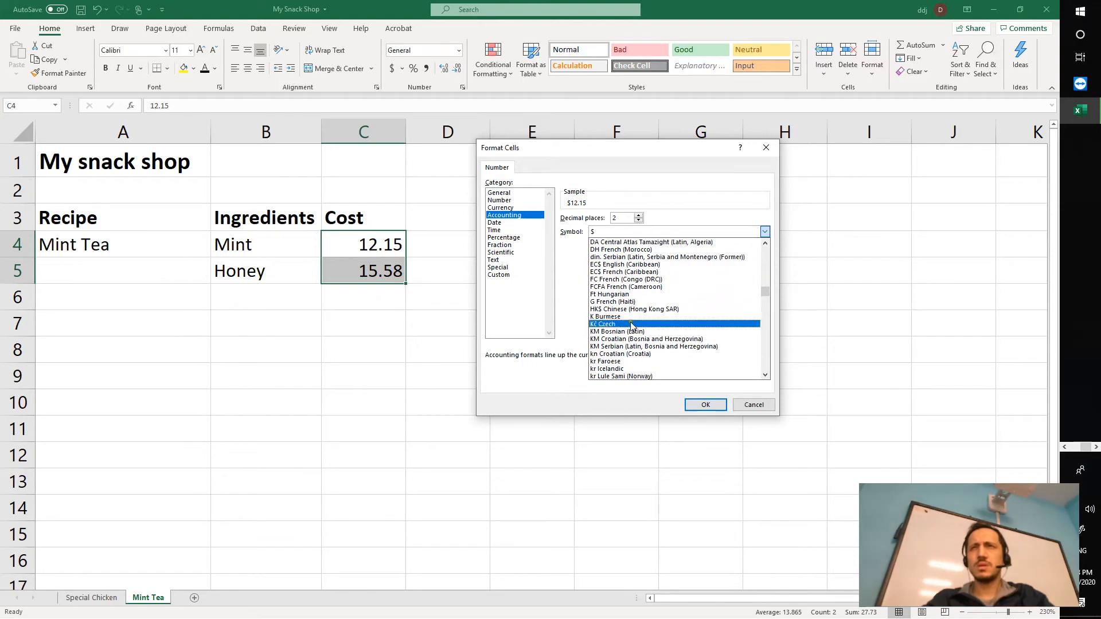
click(631, 325)
click(711, 406)
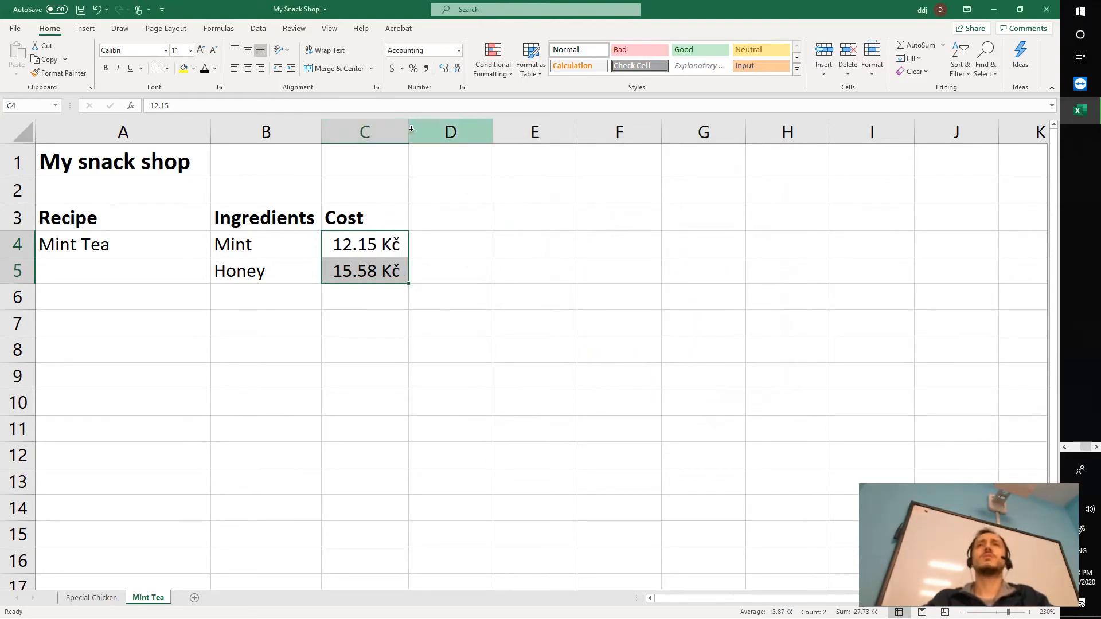
drag(409, 130, 410, 131)
Label cell B7 as TOTAL beneath the ingredient list.
click(287, 323)
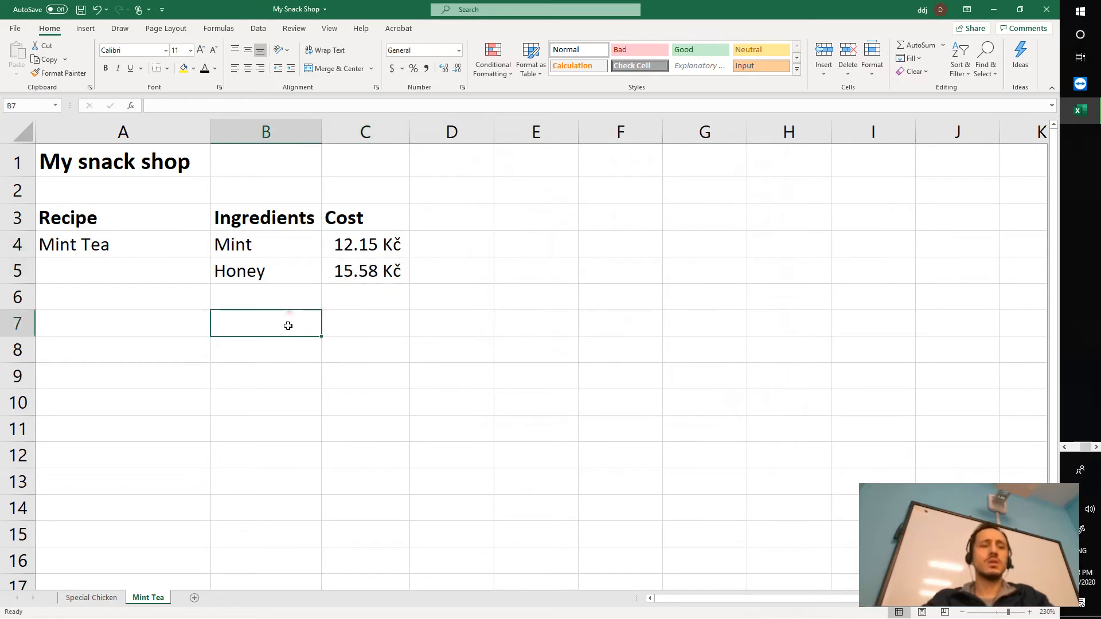
text(TOTAL)
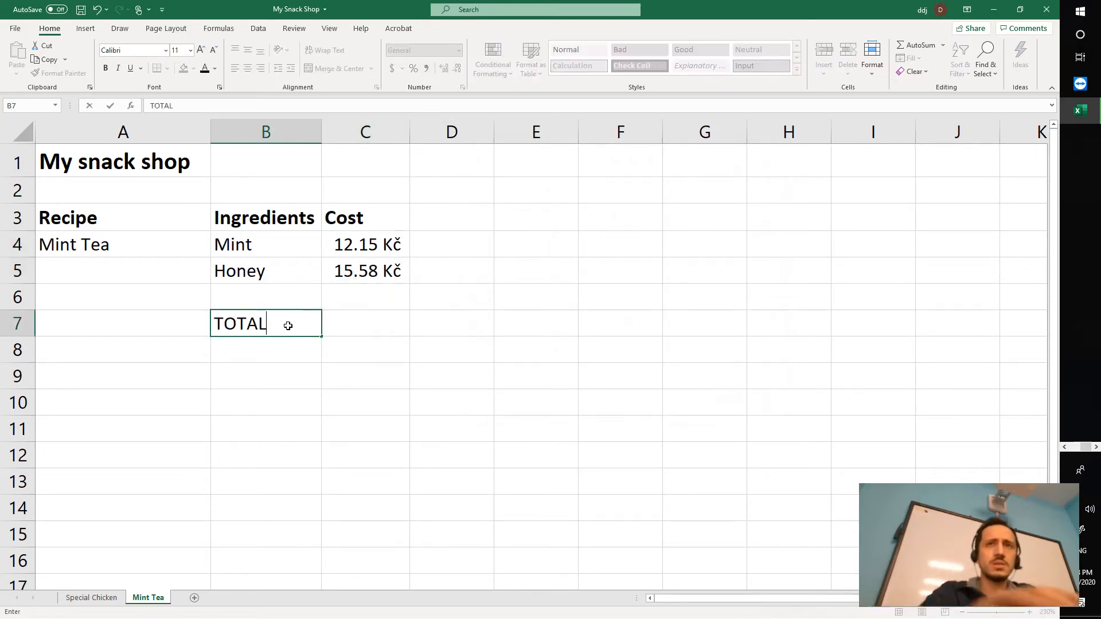
click(334, 324)
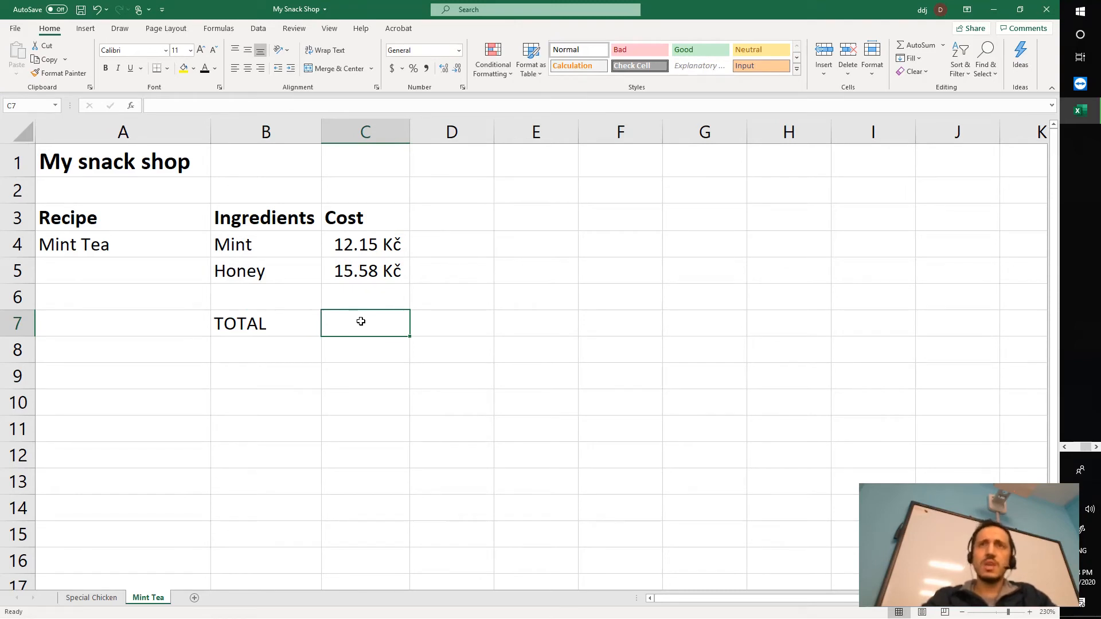
text(=)
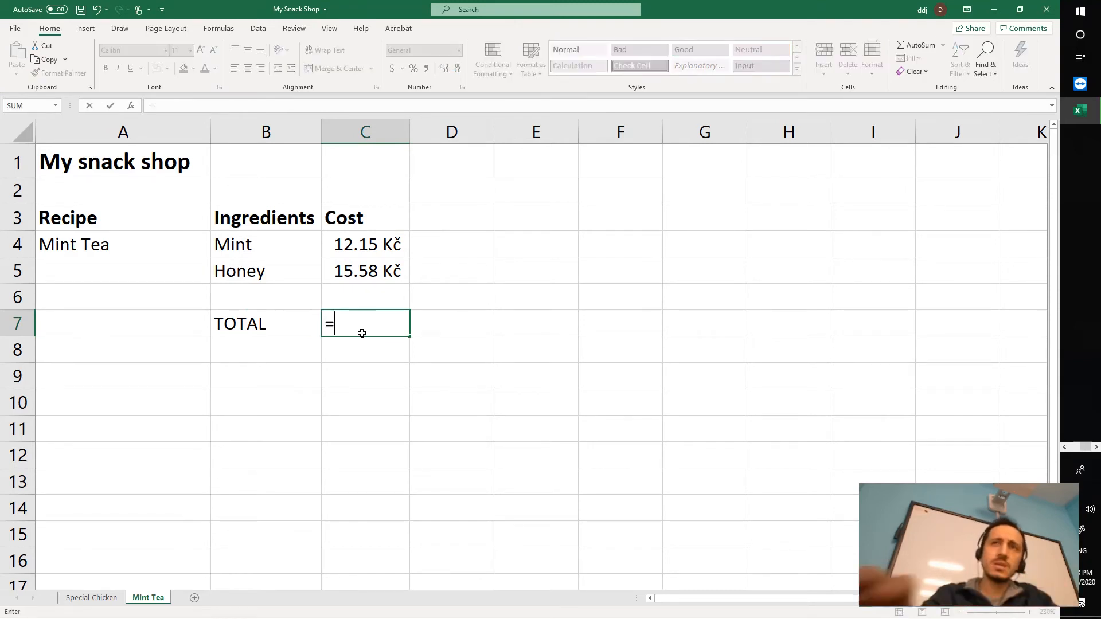
key(Escape)
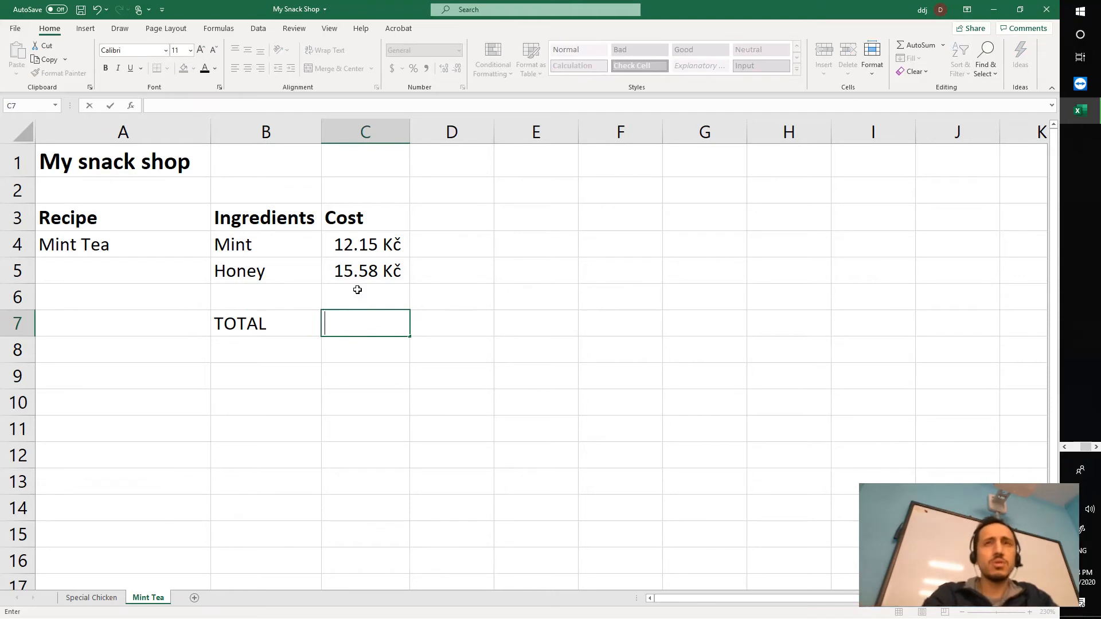
click(437, 321)
Total the ingredient costs in C7 with AutoSum, using =SUM(C4:C6).
click(367, 321)
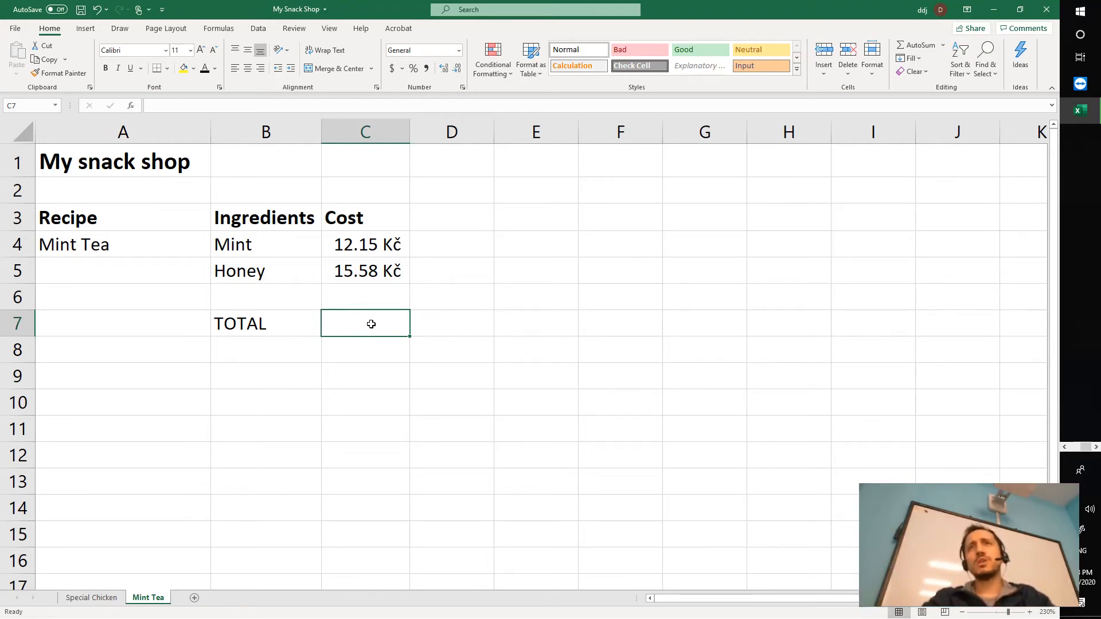
click(914, 47)
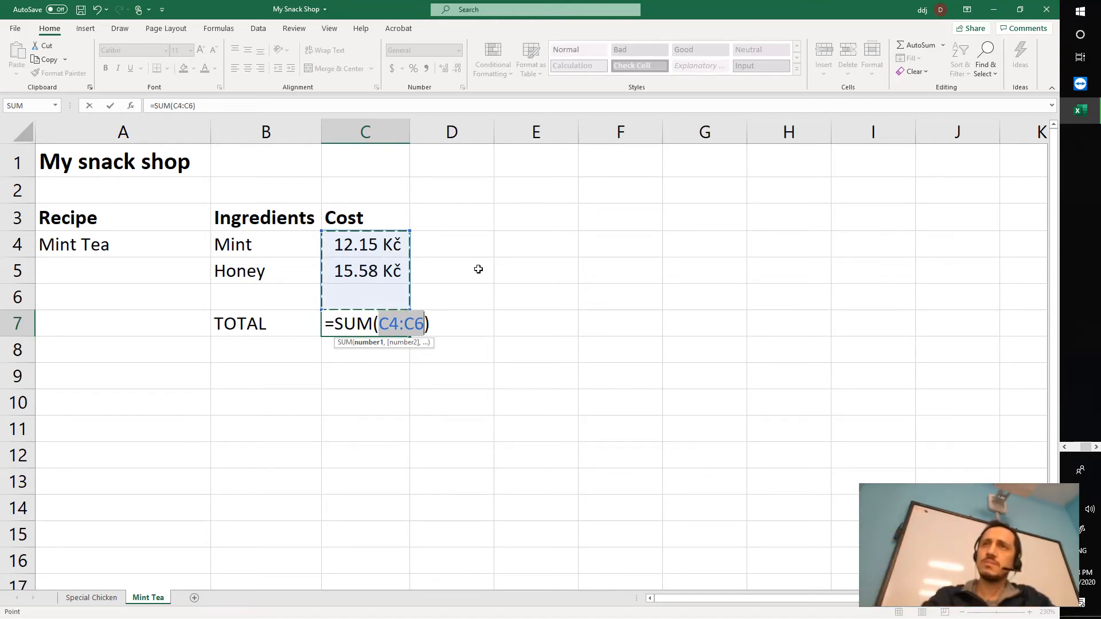
key(Return)
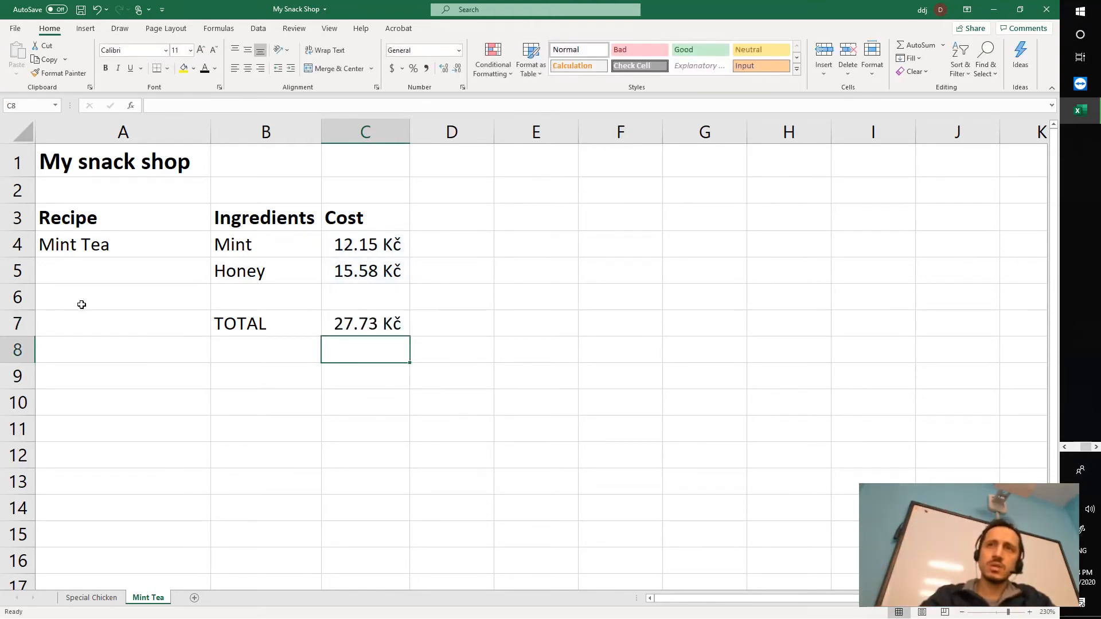
click(354, 334)
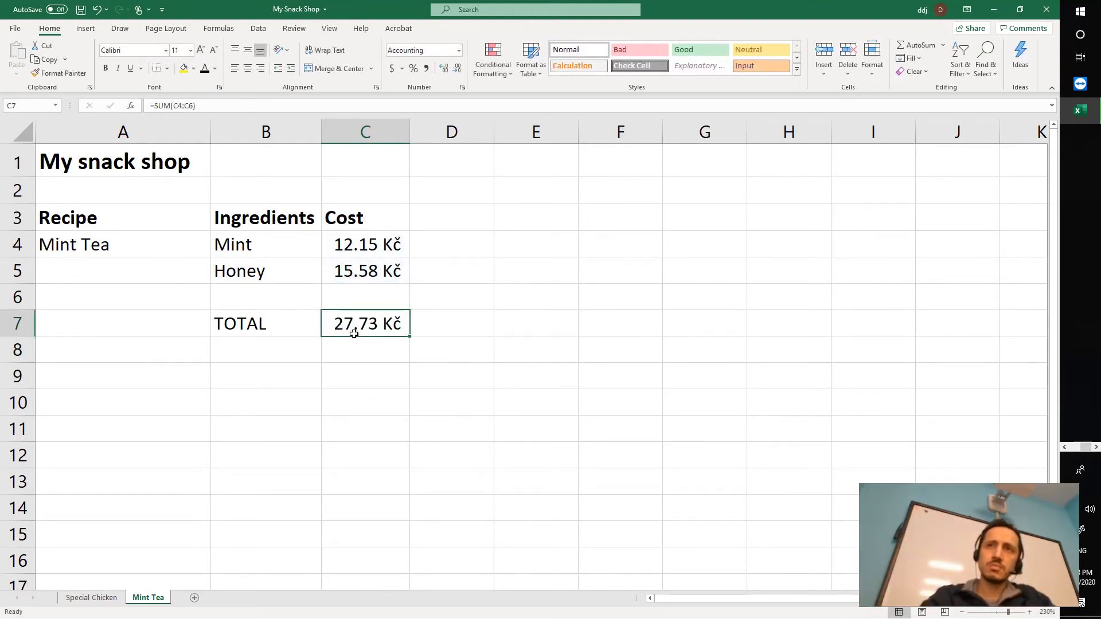
Add the label "How many servings" in B9.
click(291, 354)
click(278, 380)
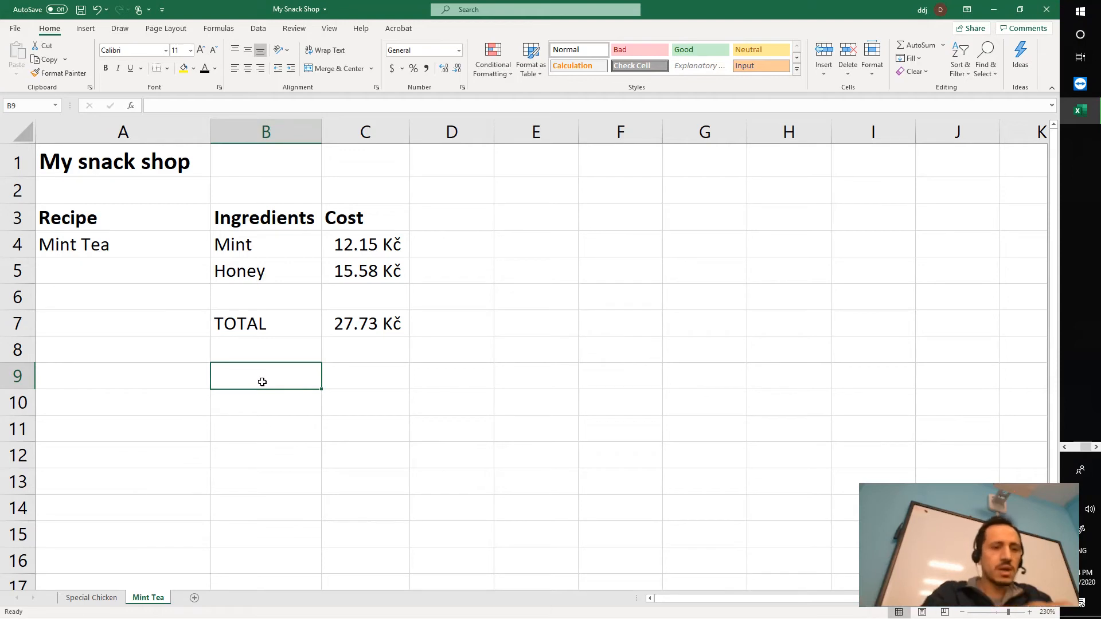
text(How )
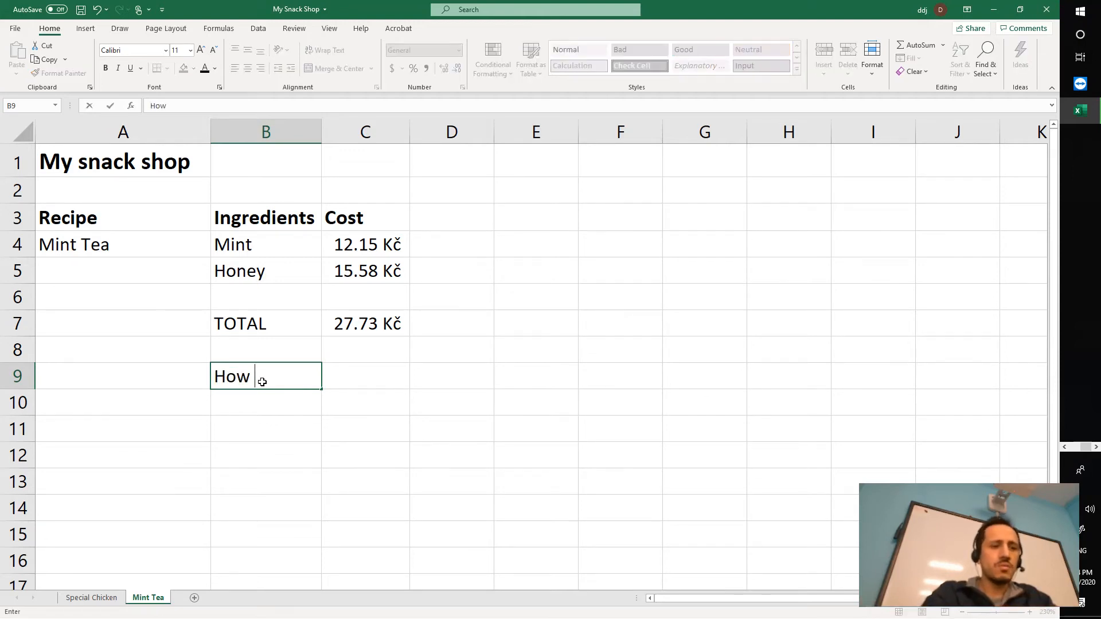
text(MANY)
key(BackSpace)
key(BackSpace)
key(BackSpace)
key(BackSpace)
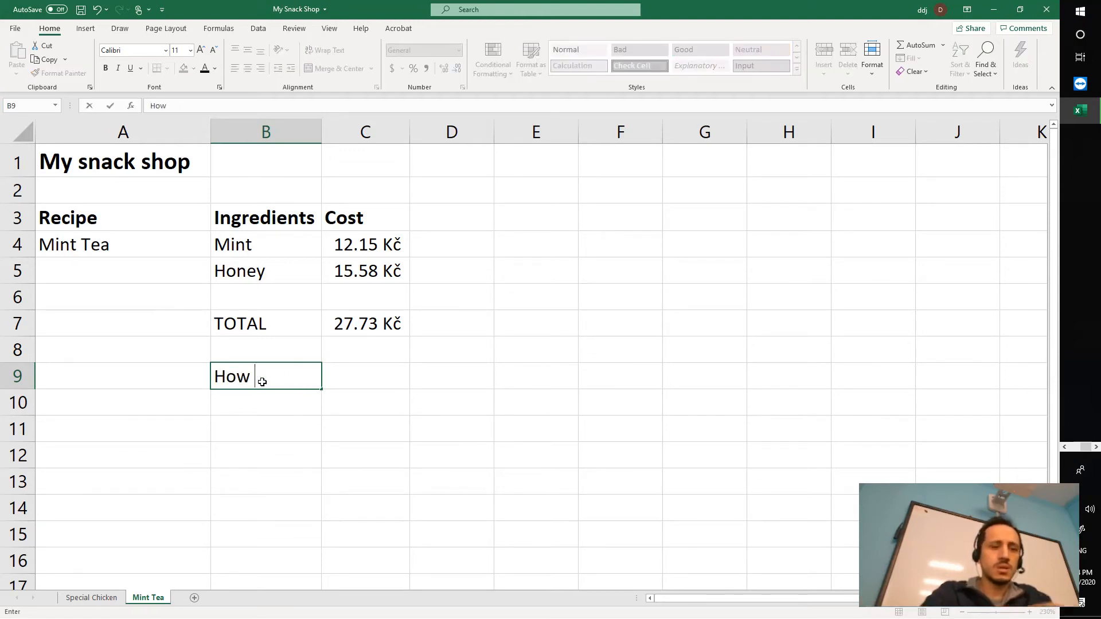
text(many)
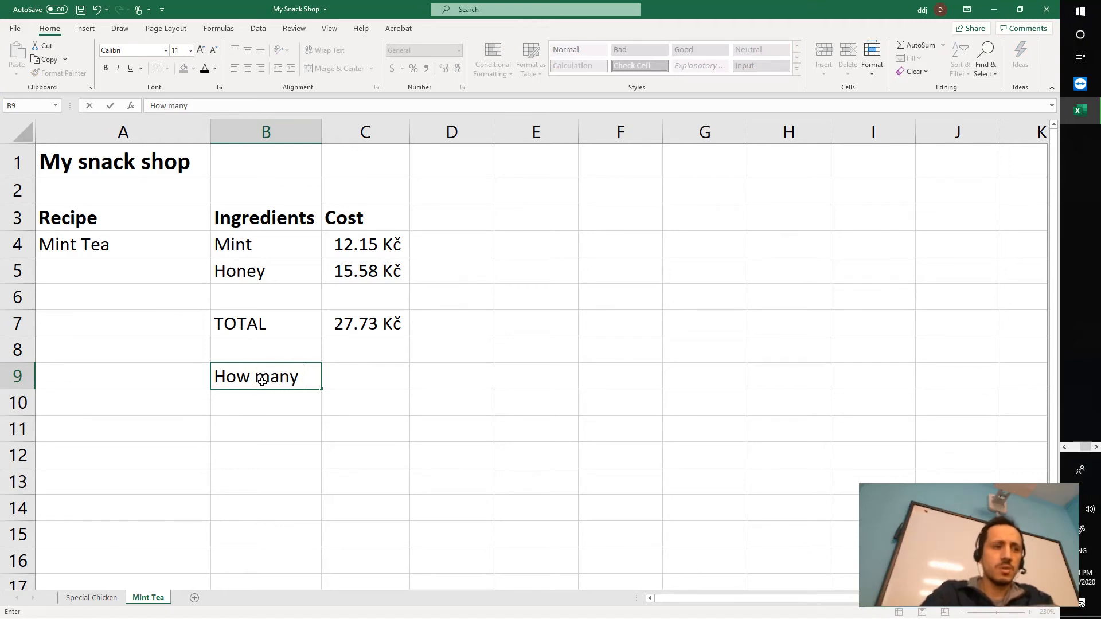
text( servings)
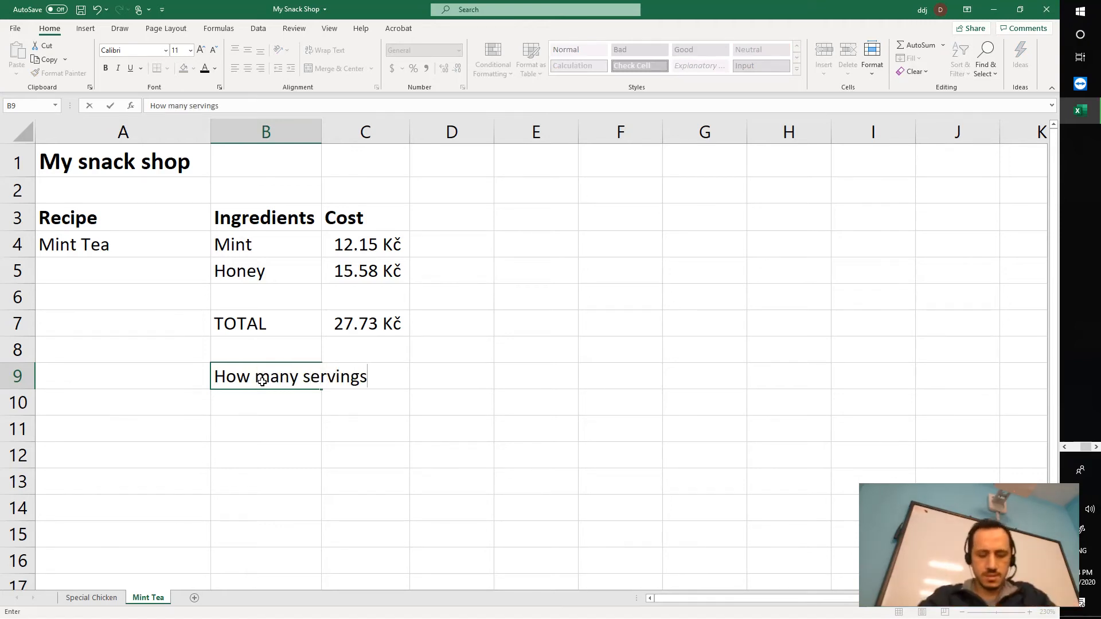
Widen column B so the "How many servings" label fits with a little room to spare.
click(323, 131)
drag(321, 131, 369, 137)
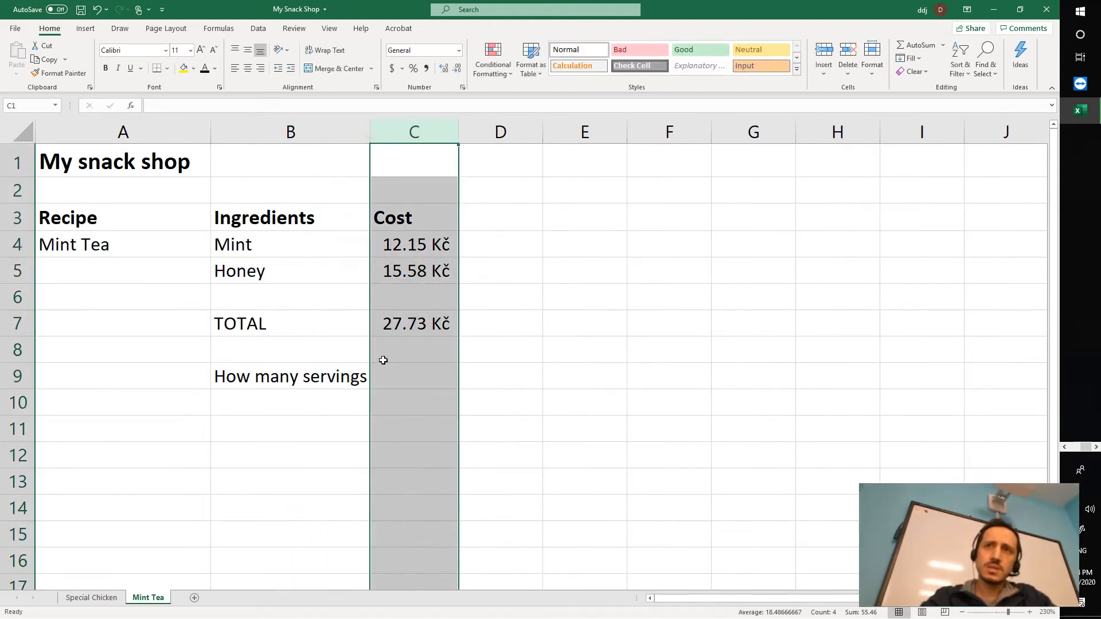
double_click(366, 378)
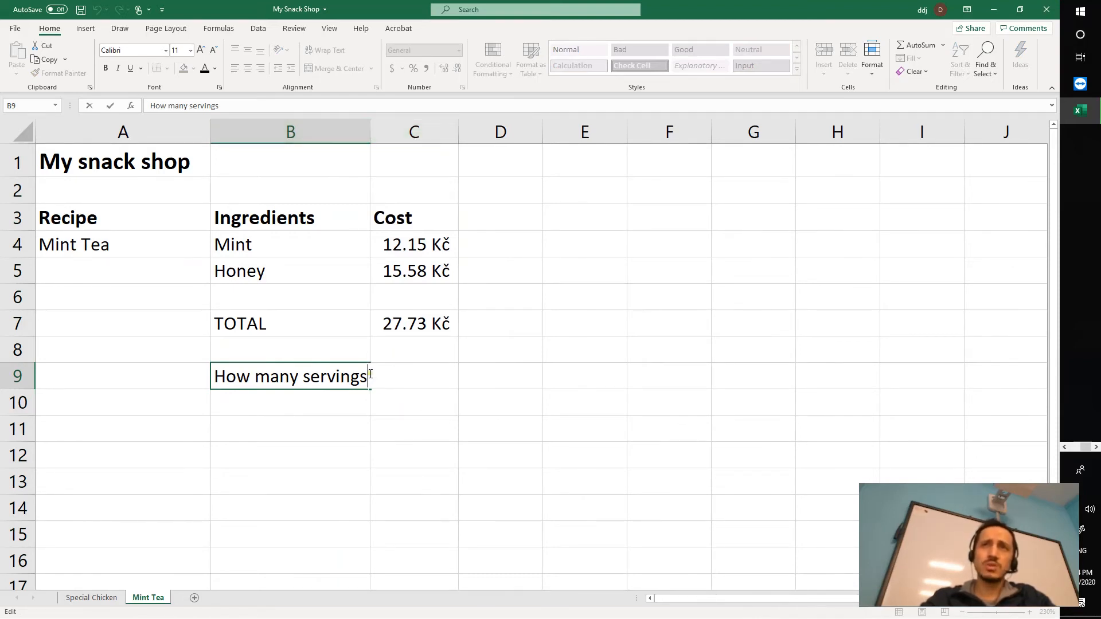
click(597, 393)
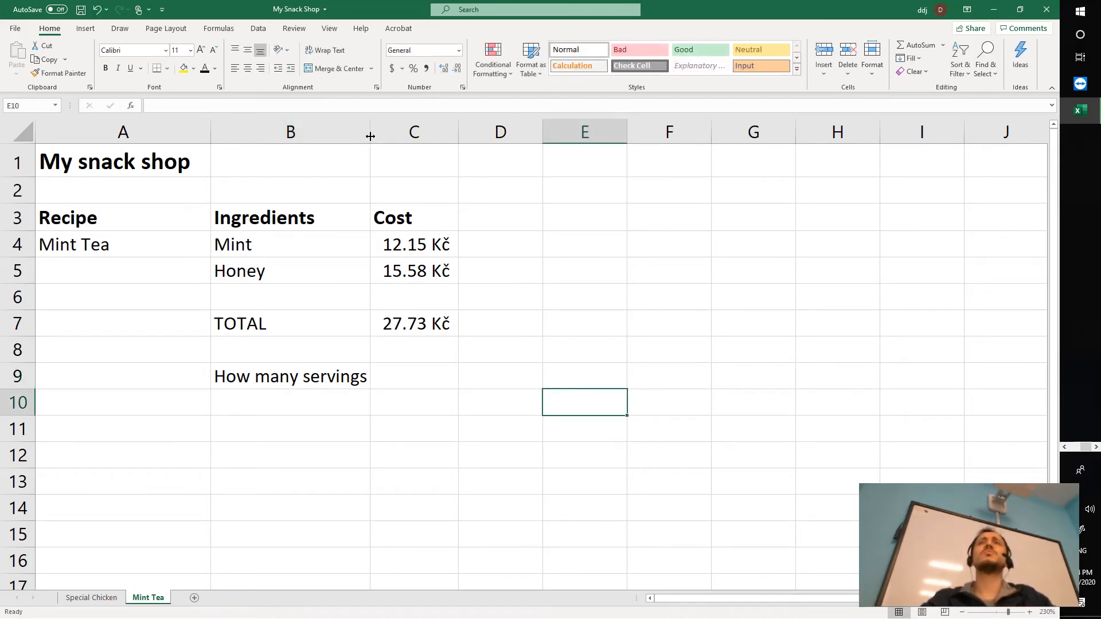
drag(371, 136, 377, 138)
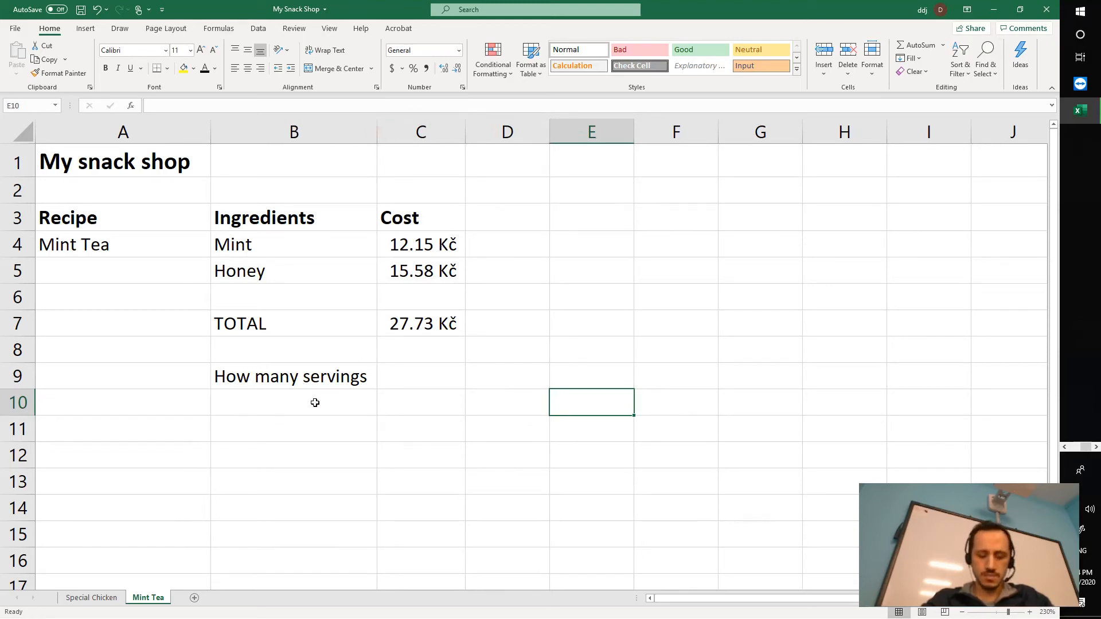
Enter 10 as the number of servings in C9 and centre it in the cell.
click(430, 383)
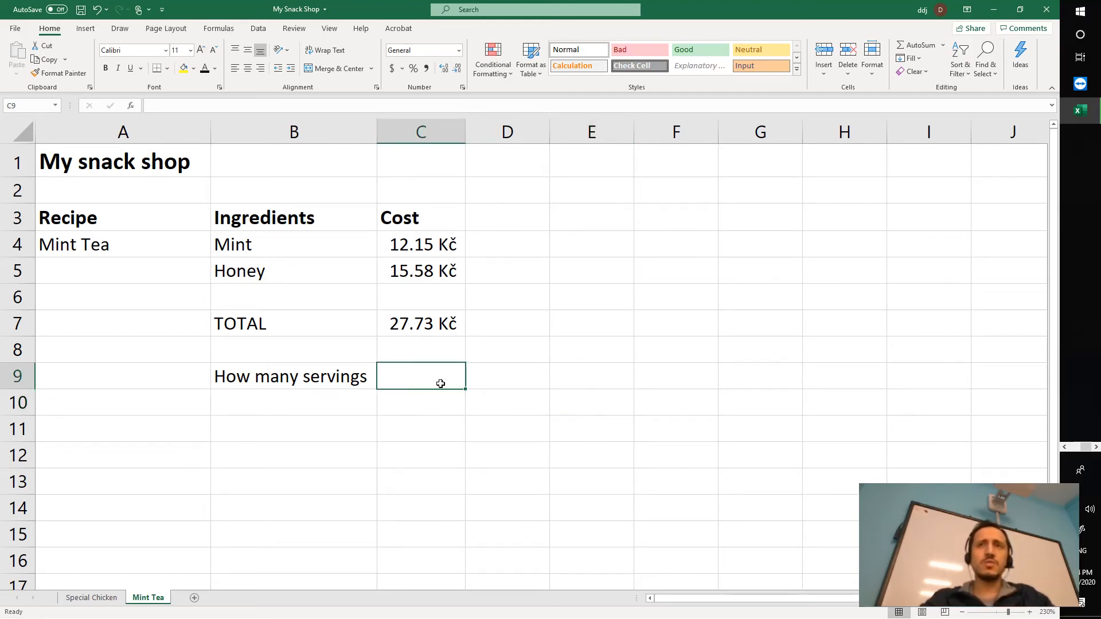
text(10)
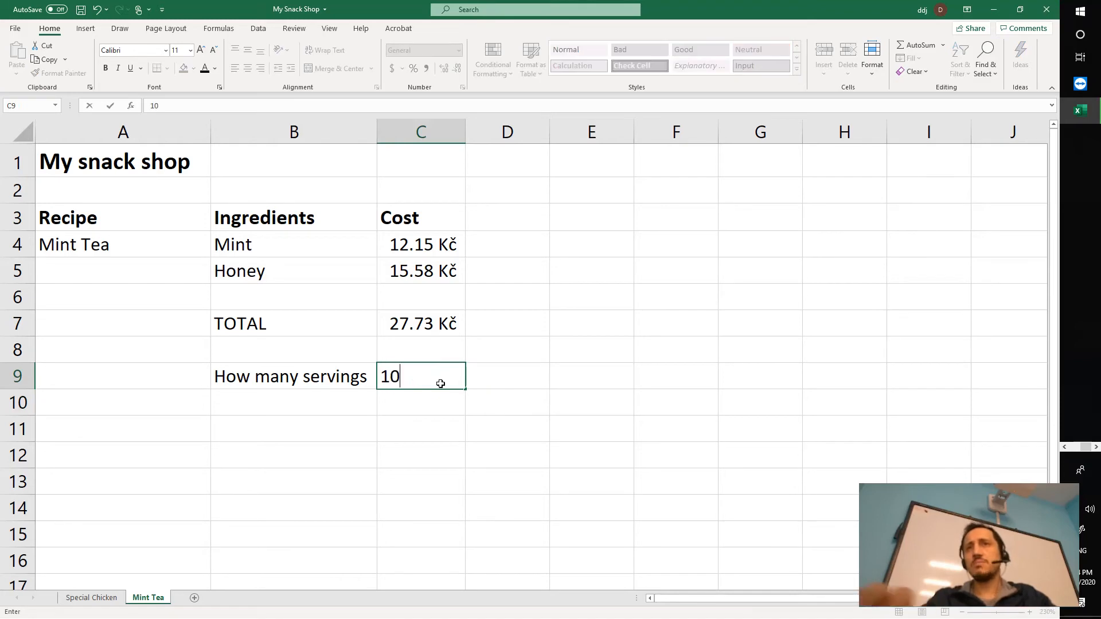
key(Return)
click(434, 383)
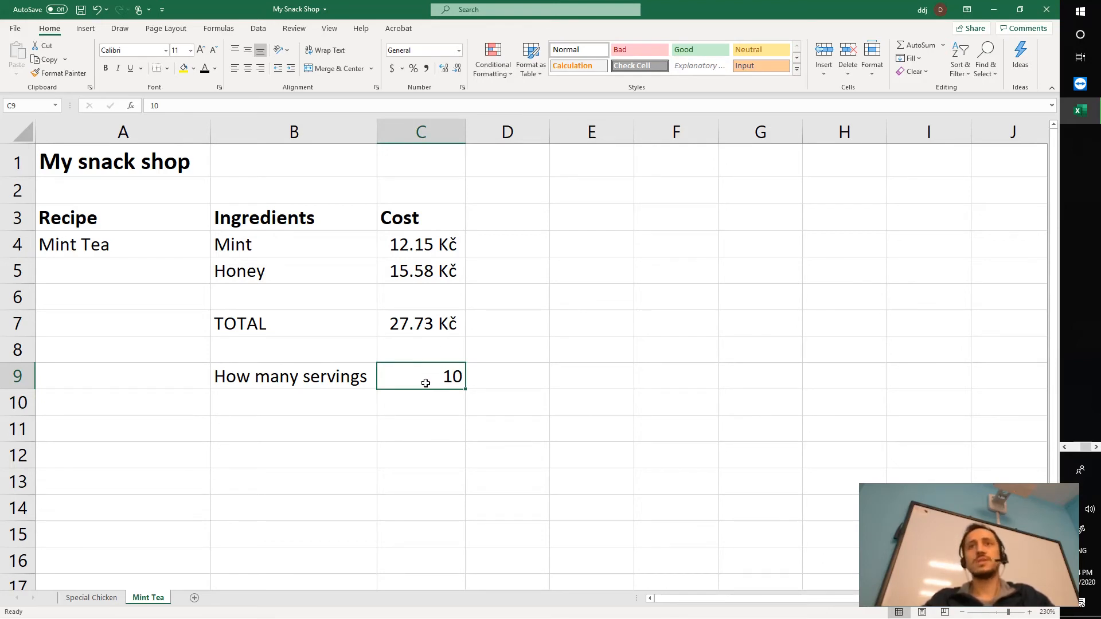
click(248, 69)
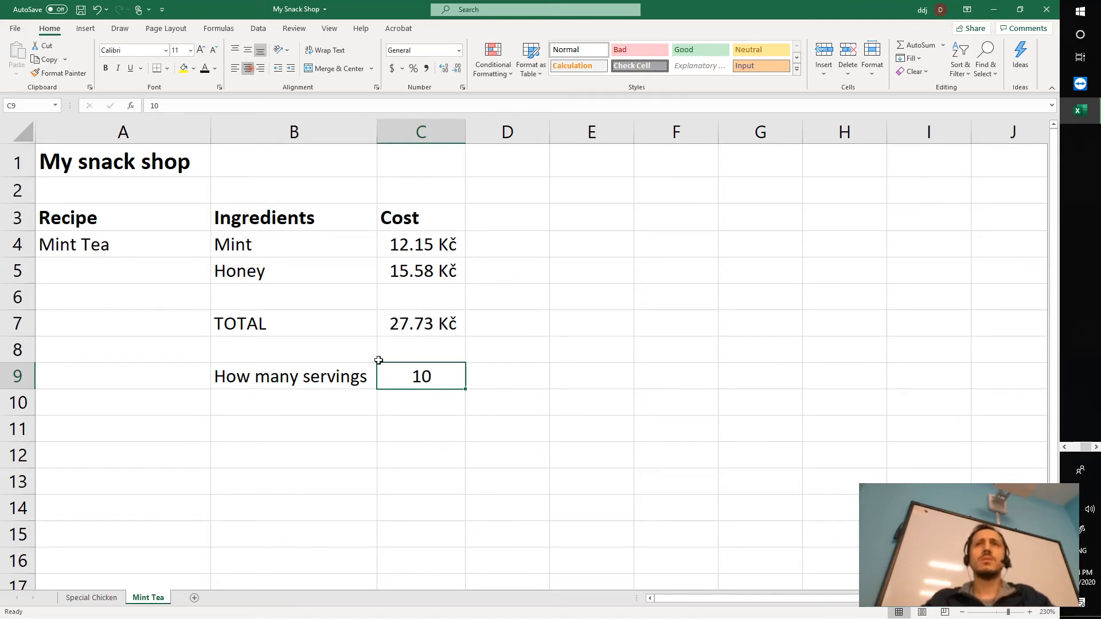
Add the label "Cost per serving" in B10.
click(335, 409)
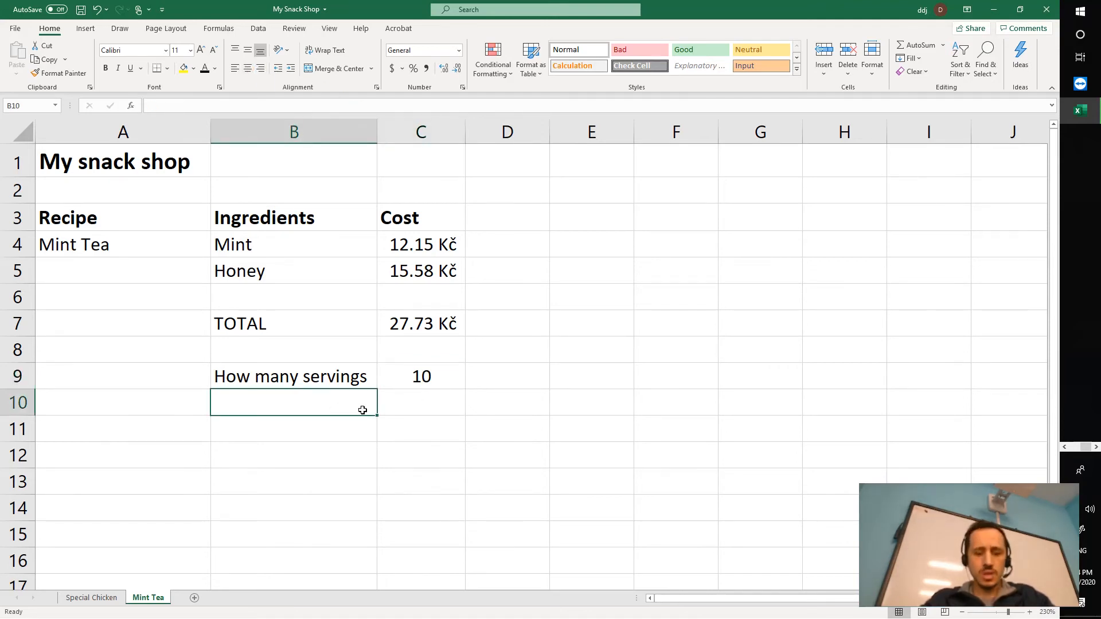
text(Cost )
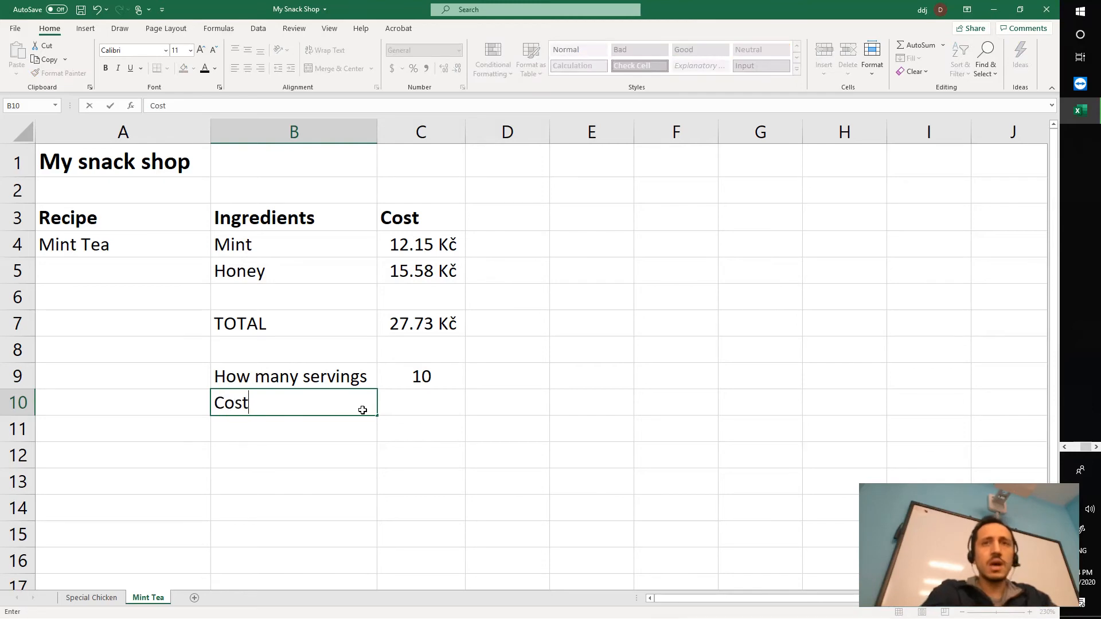
text(per)
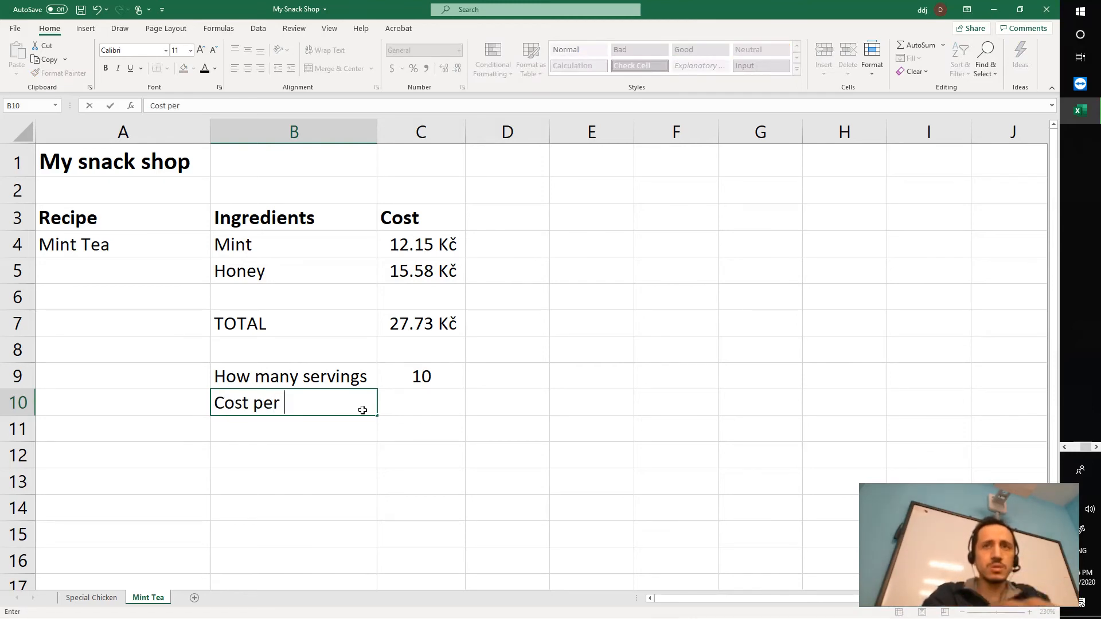
text( se)
key(BackSpace)
text(ser)
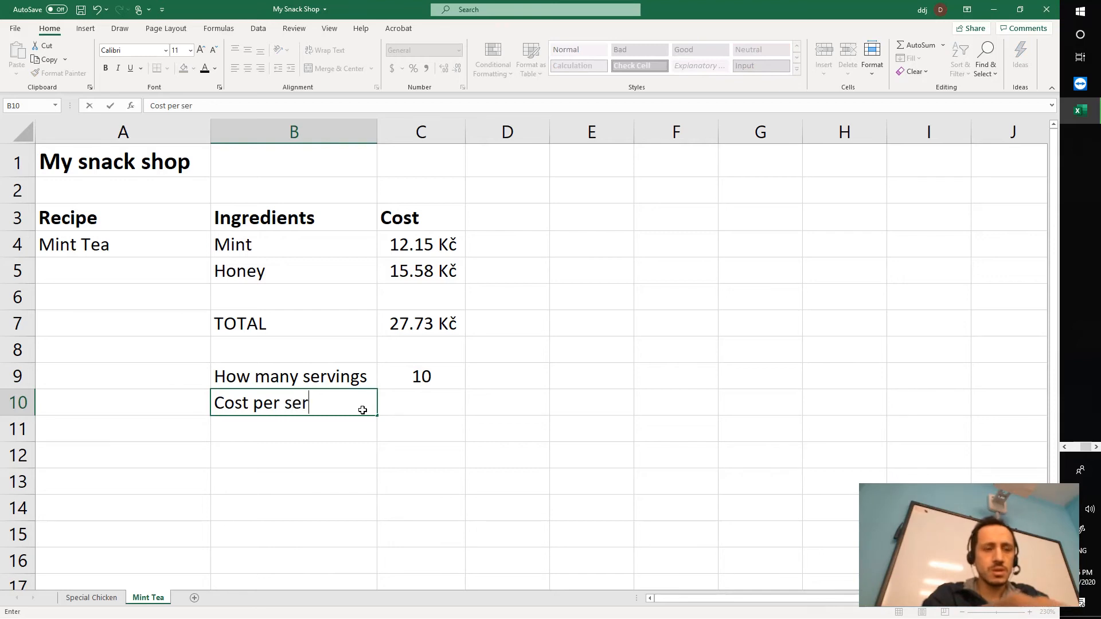
text(ving)
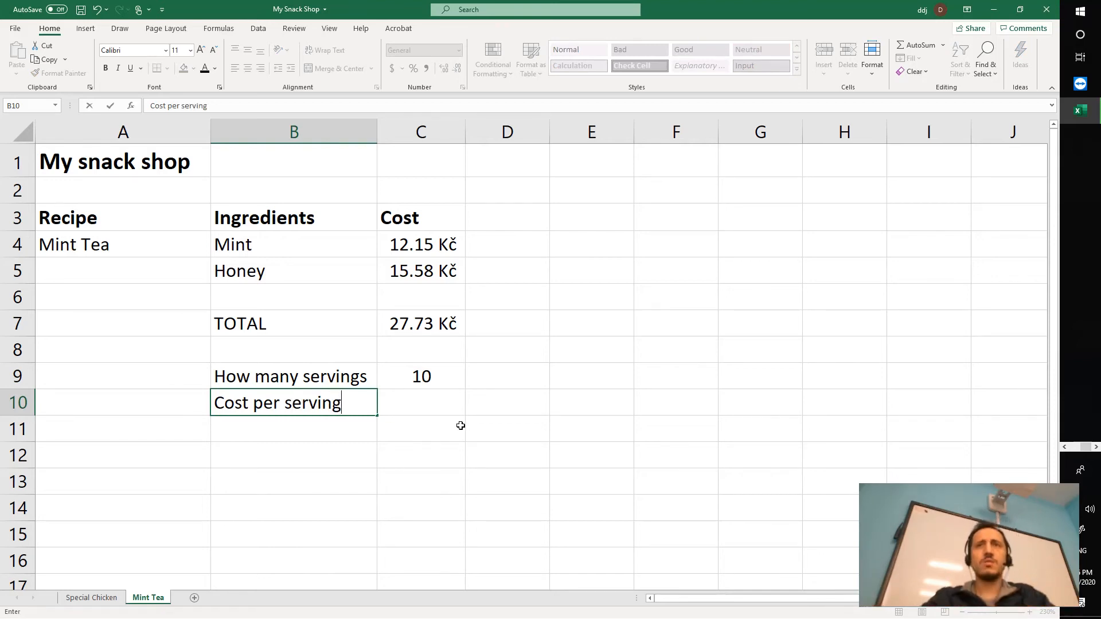
click(438, 407)
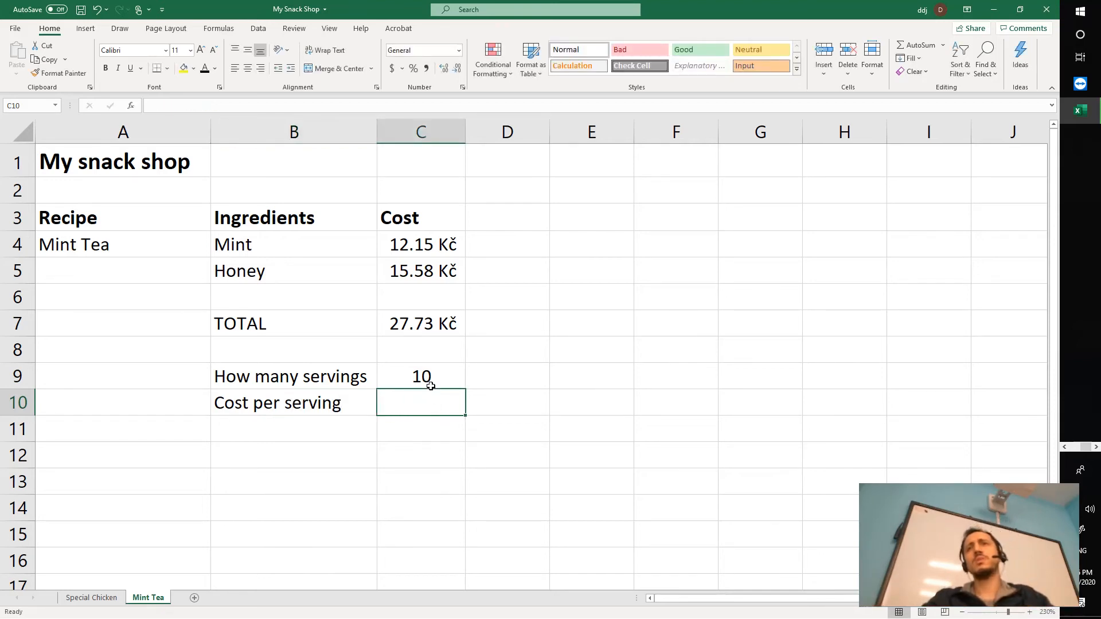
Calculate the cost per serving in C10 by dividing the total by the servings, with the formula =C7/C9.
click(431, 382)
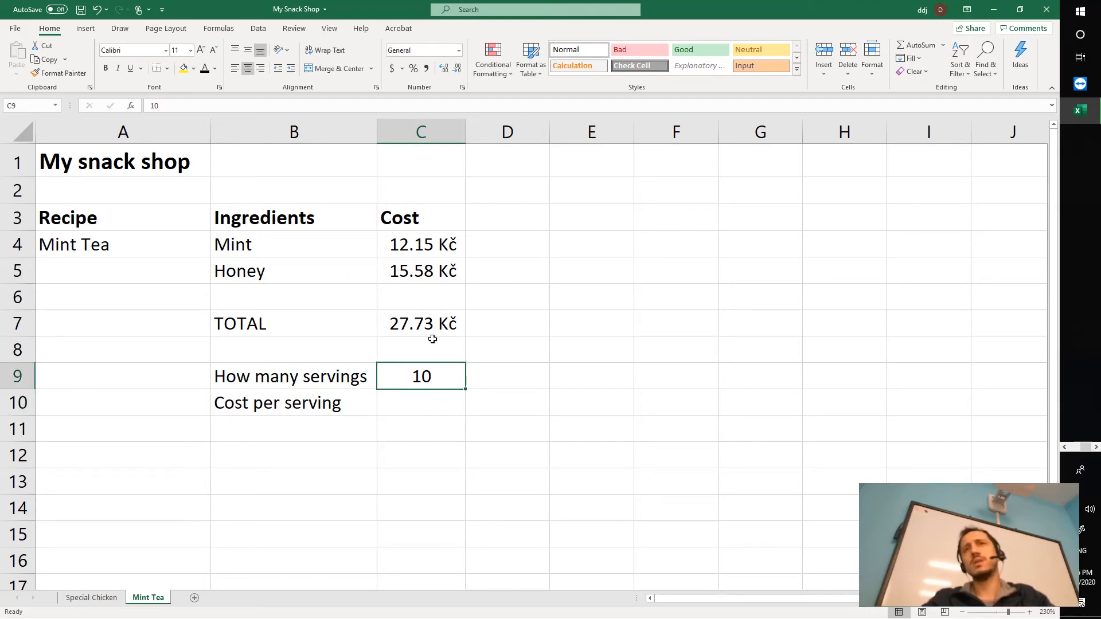
click(432, 403)
text(=)
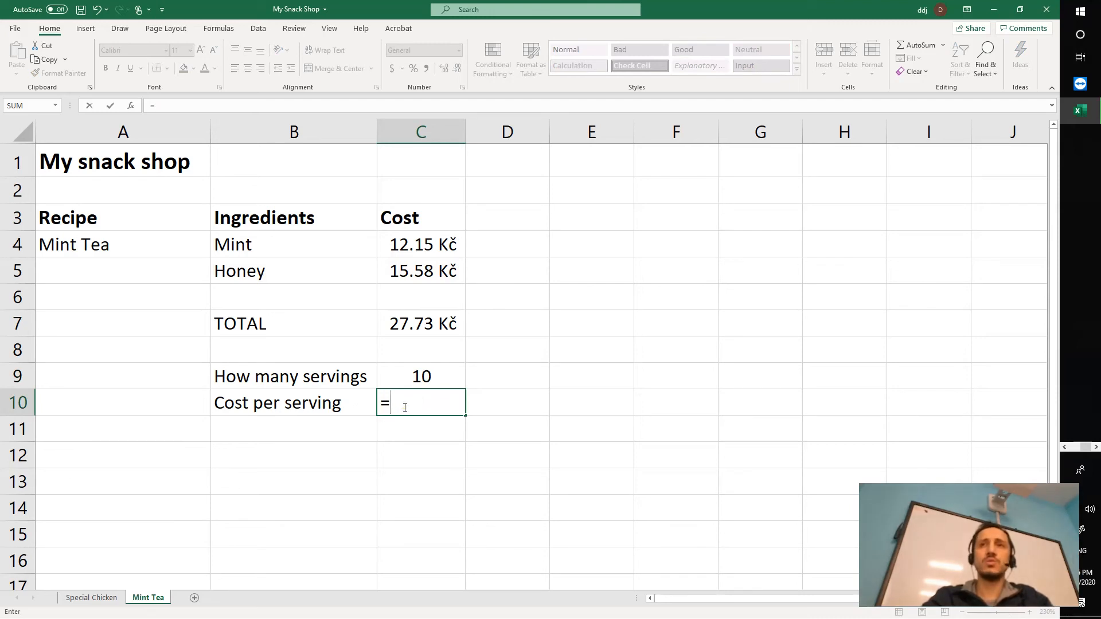
click(432, 327)
text(/)
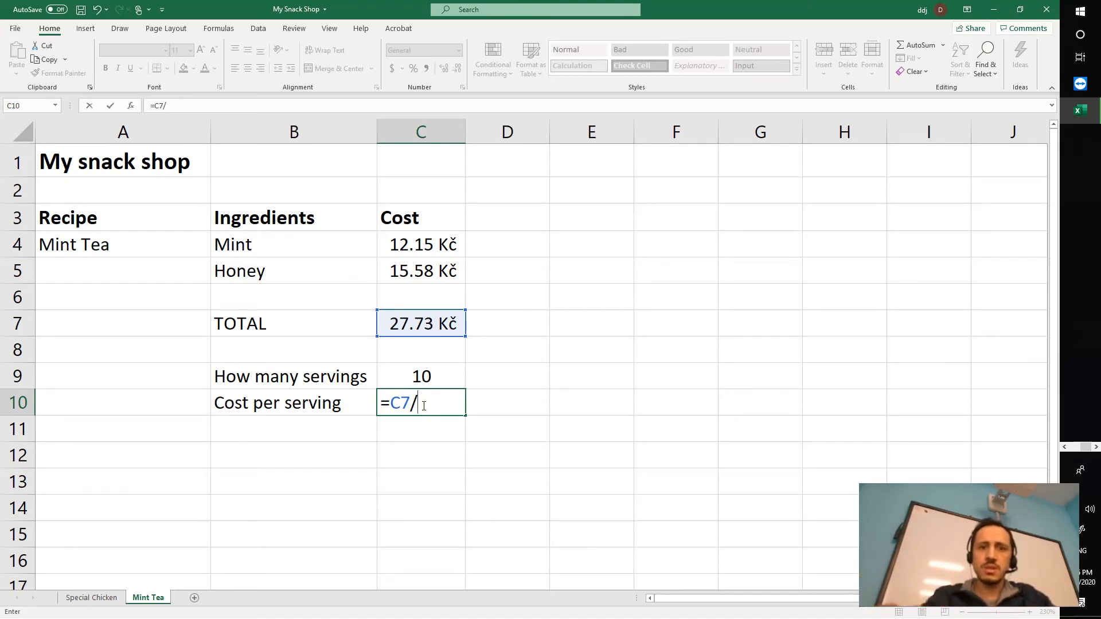
click(445, 379)
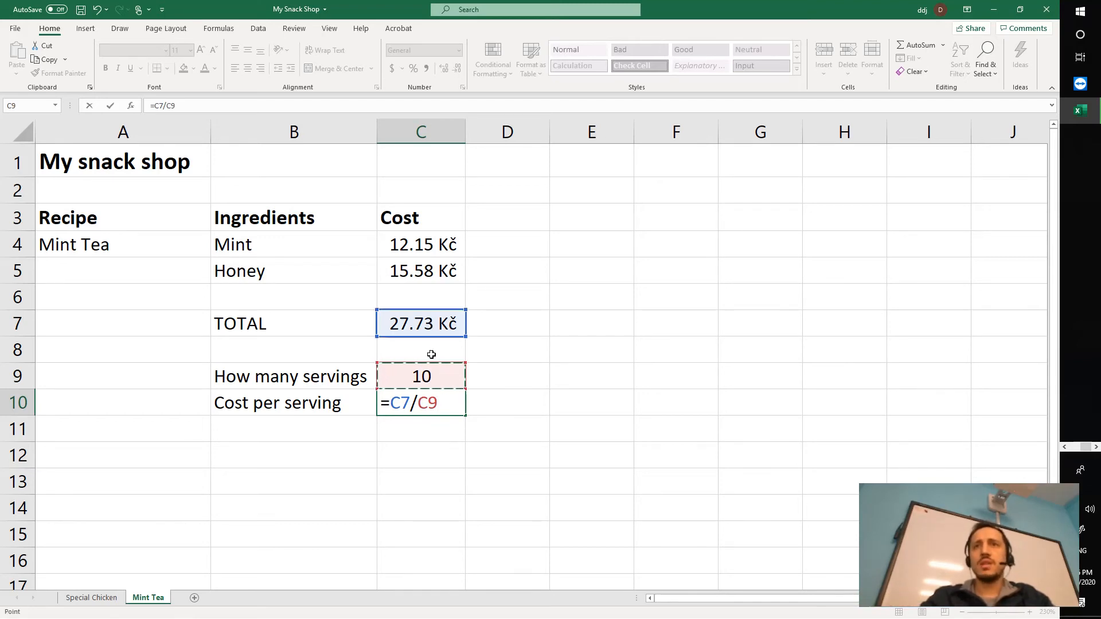
key(Return)
click(430, 401)
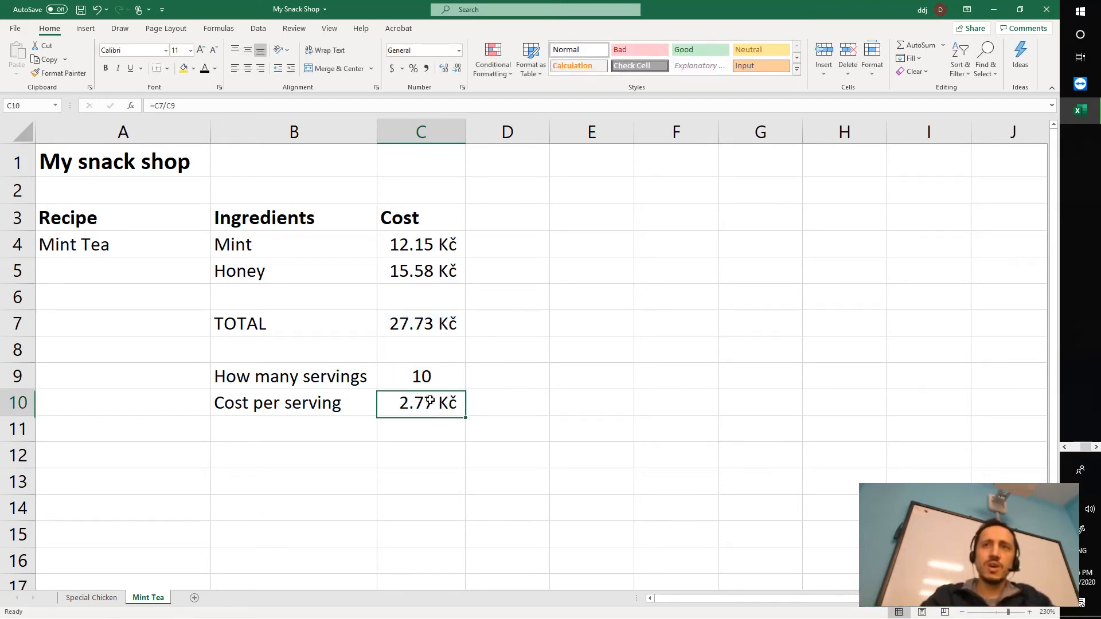
click(314, 436)
click(440, 408)
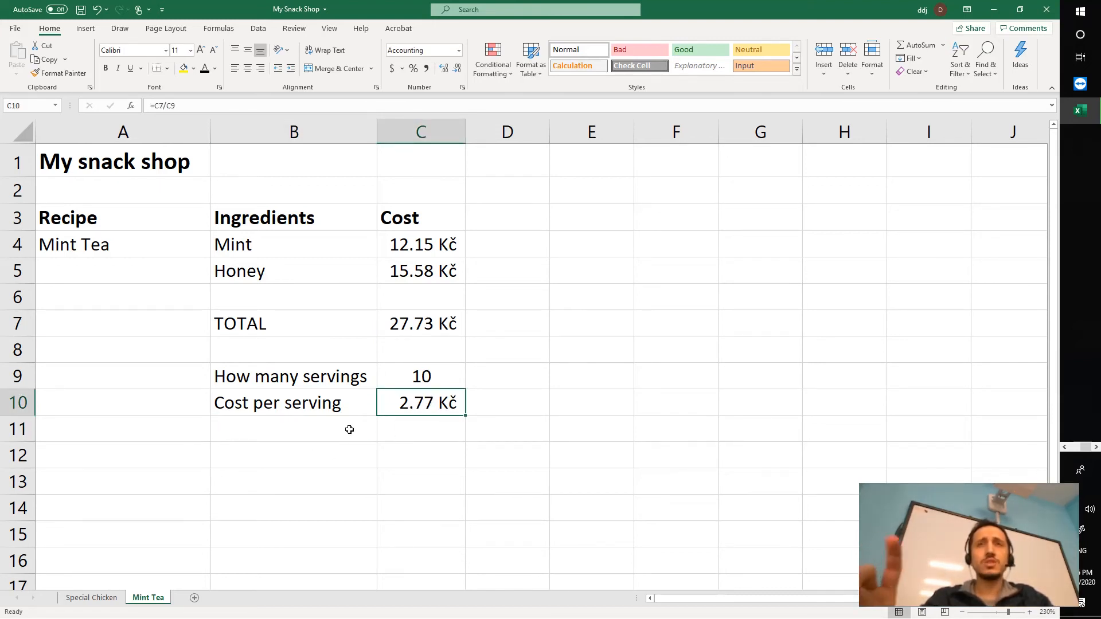
text(Sel)
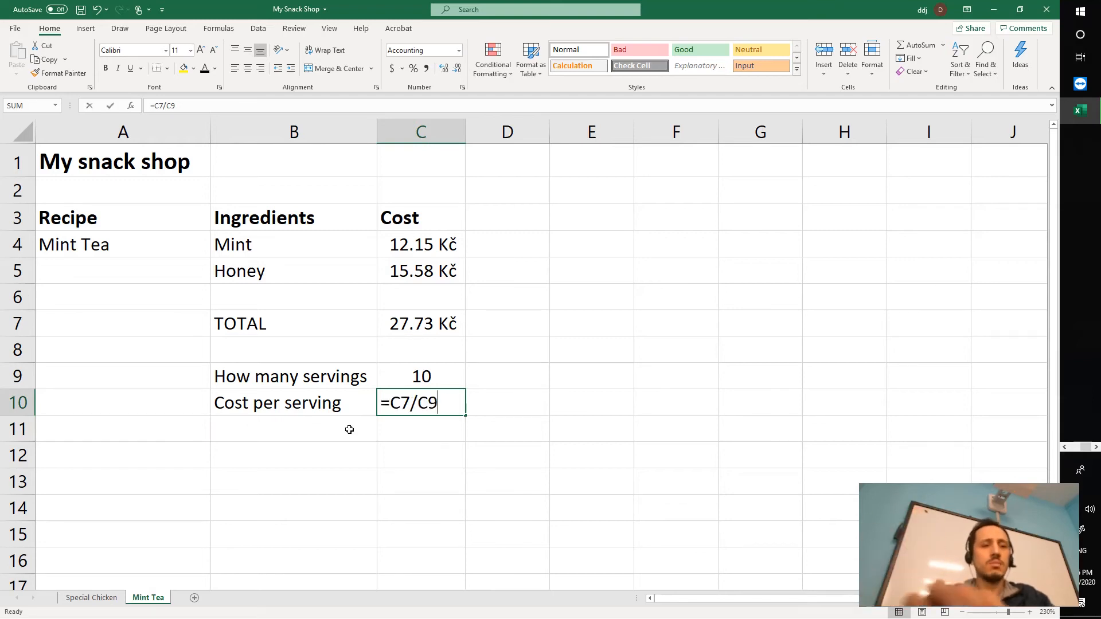
text(ling)
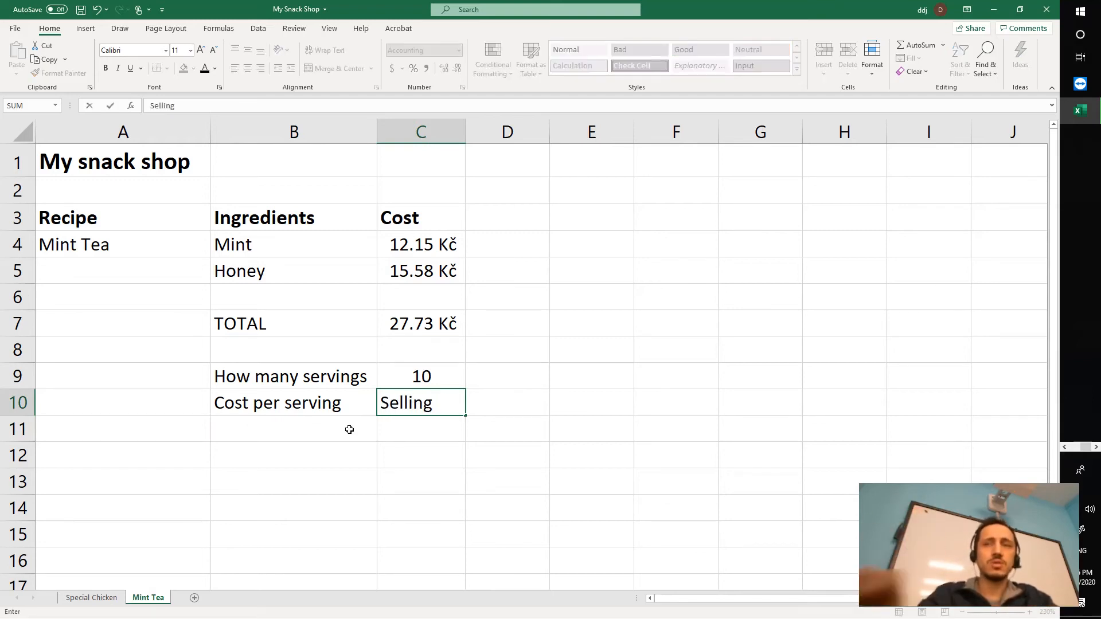
key(BackSpace)
key(BackSpace)
key(BackSpace)
key(BackSpace)
key(BackSpace)
key(BackSpace)
key(BackSpace)
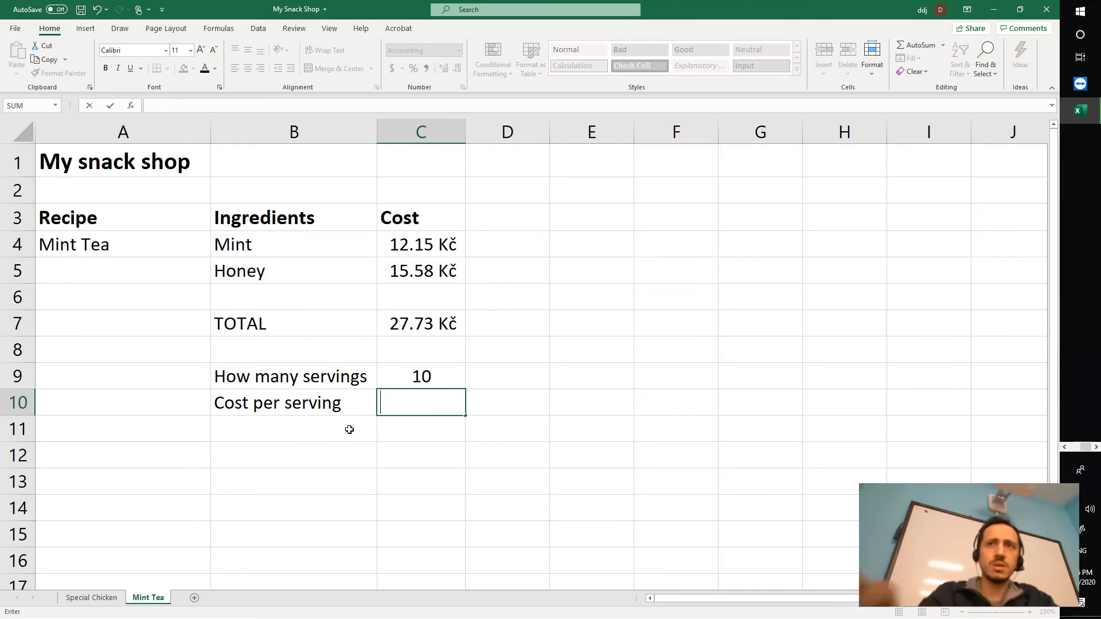
click(349, 429)
click(410, 404)
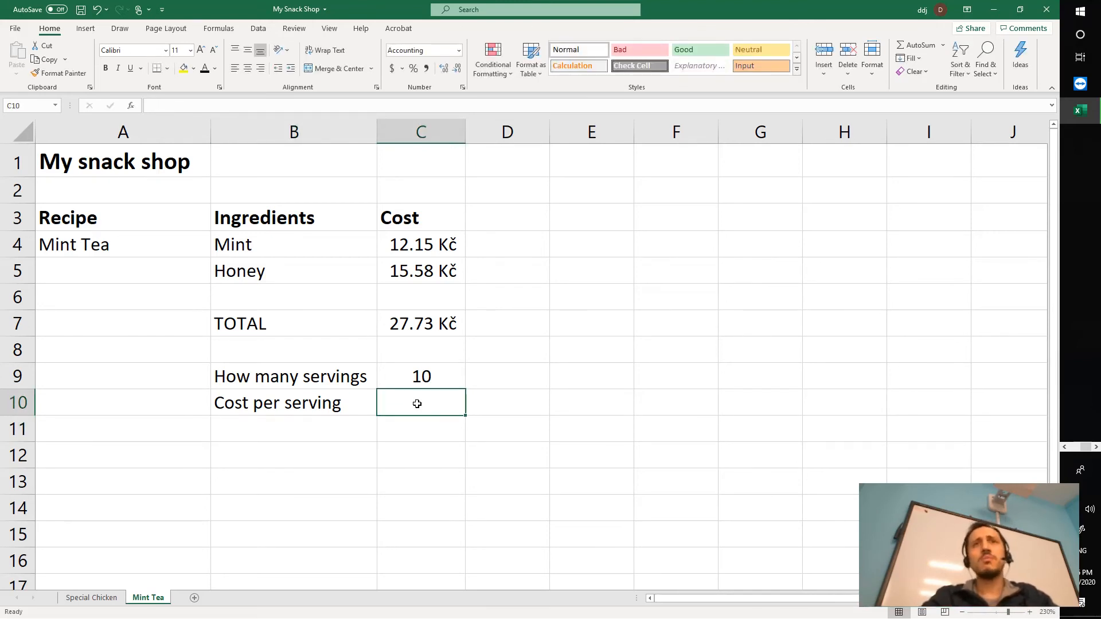
click(100, 16)
Add the label "Selling price" in B11, directly below "Cost per serving".
click(334, 433)
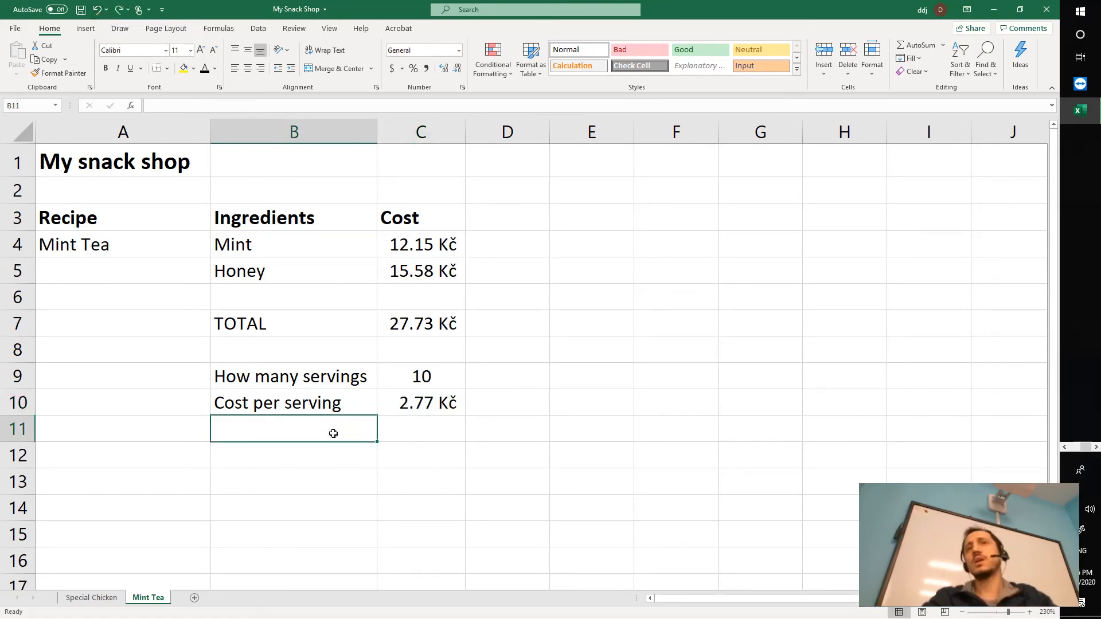
text(Sel)
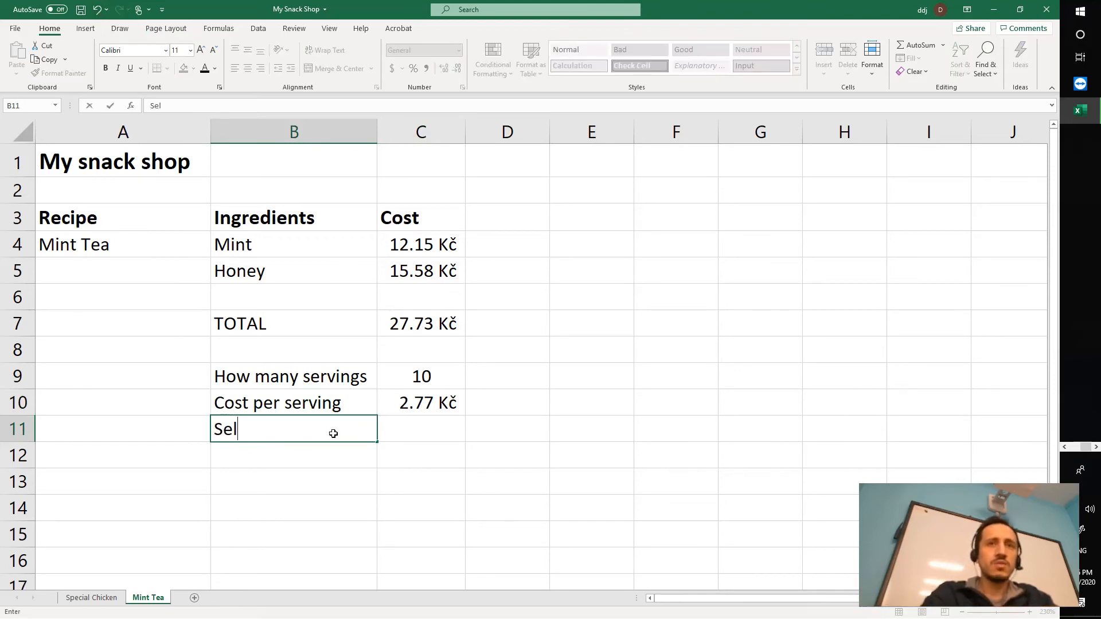
text(ling )
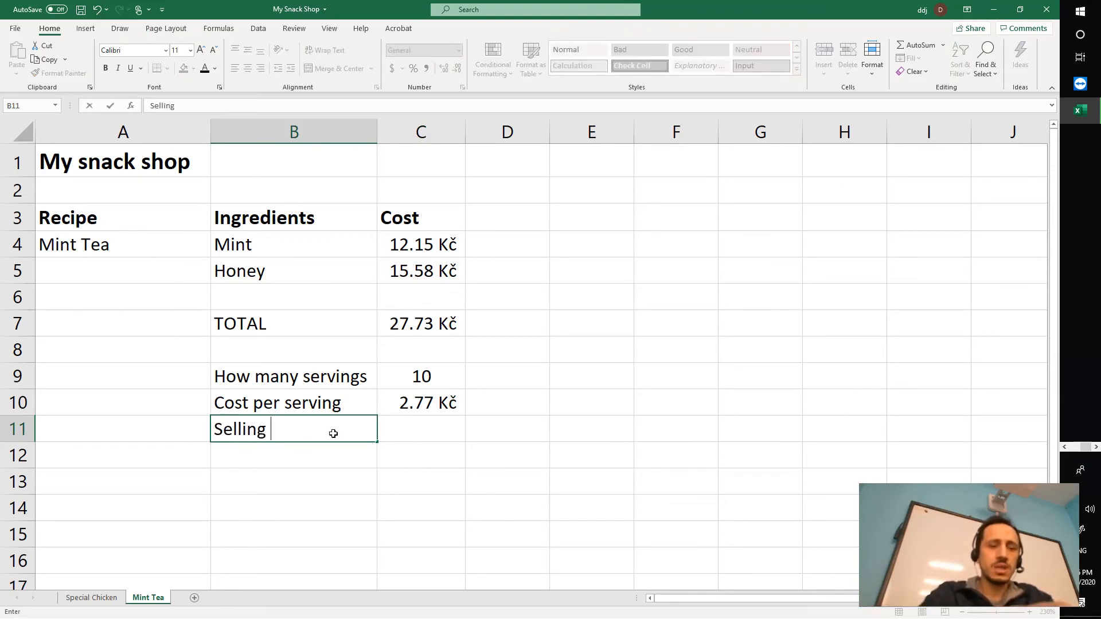
text(in)
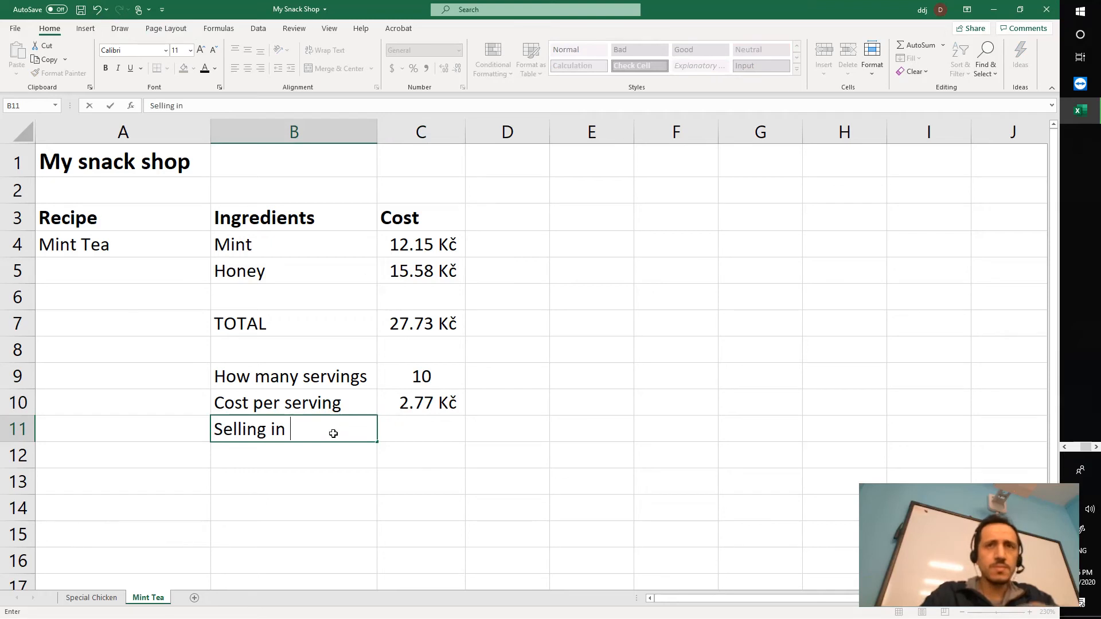
key(BackSpace)
key(BackSpace)
key(BackSpace)
text(price)
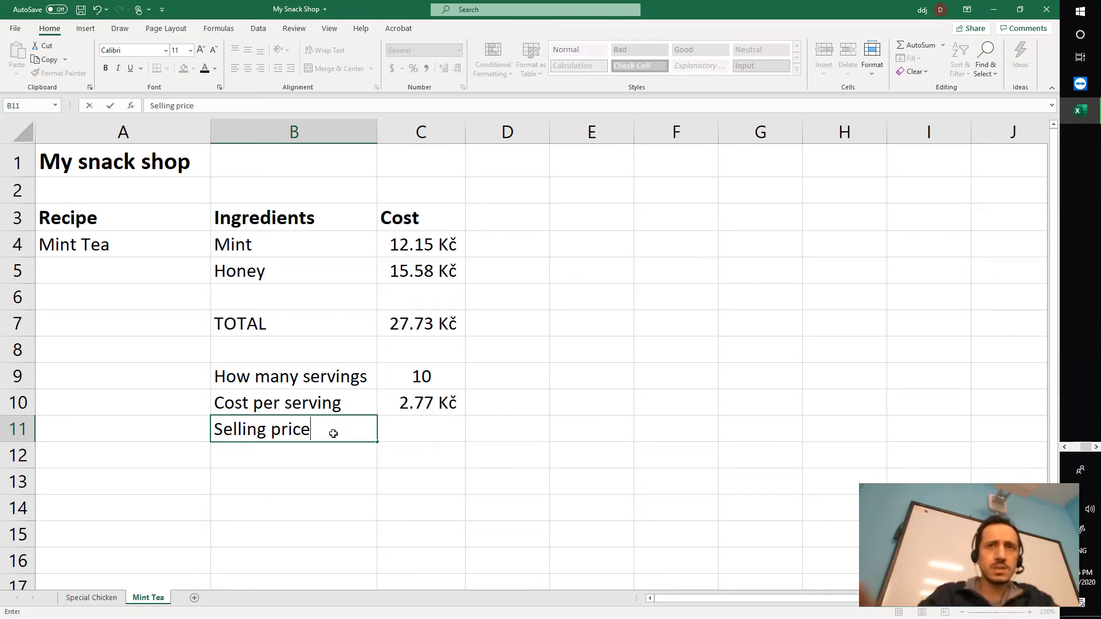
Enter 5.75 as the selling price in C11.
click(425, 431)
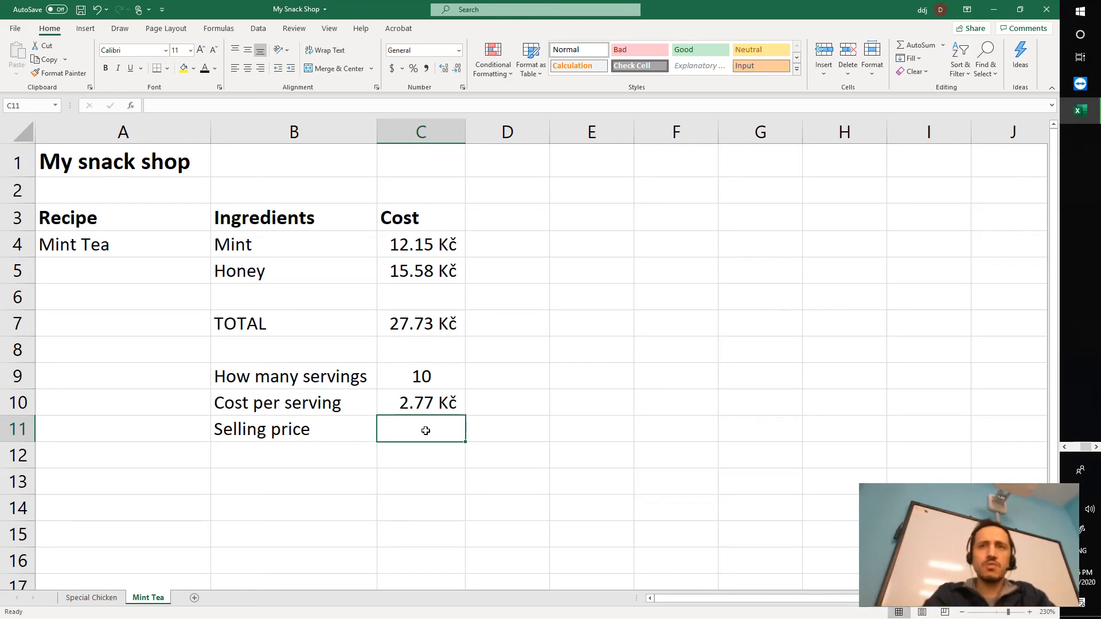
text(5)
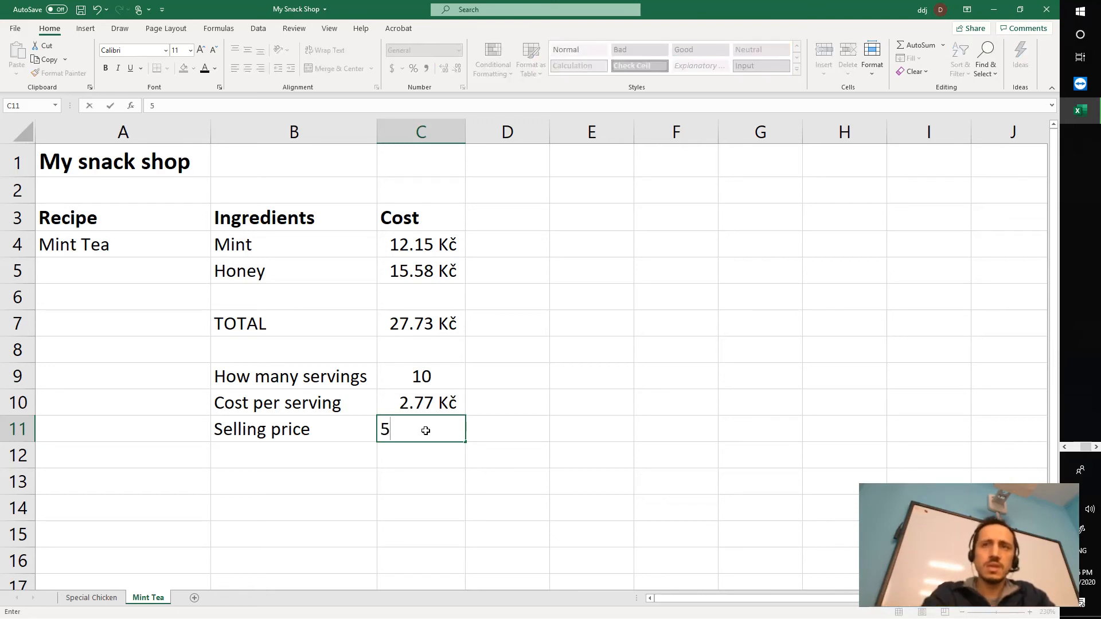
text(.)
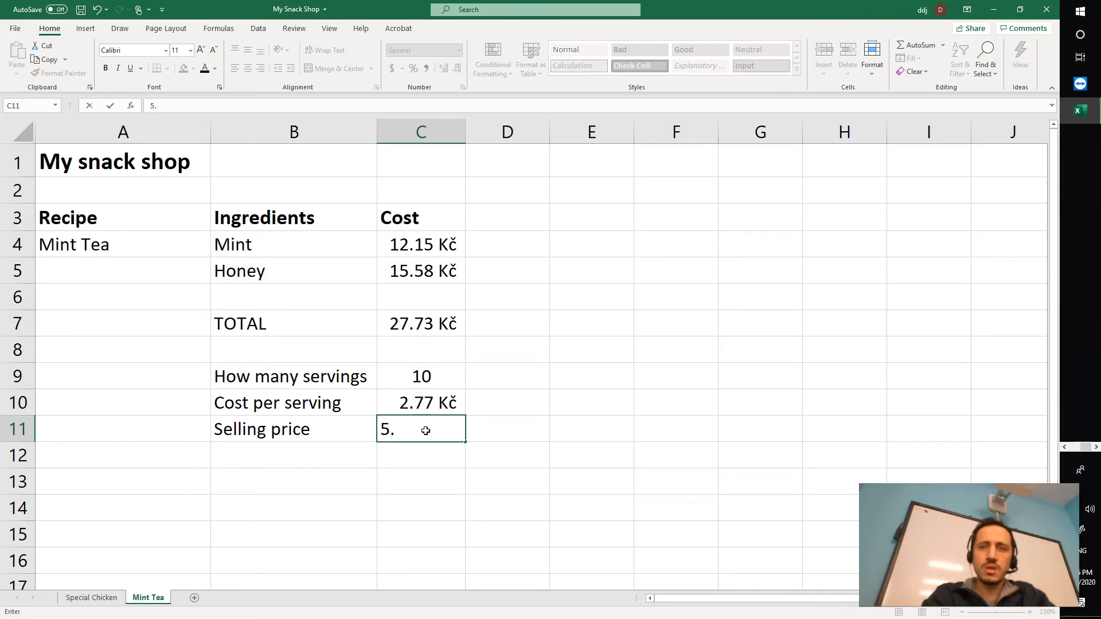
text(75)
key(BackSpace)
text(7)
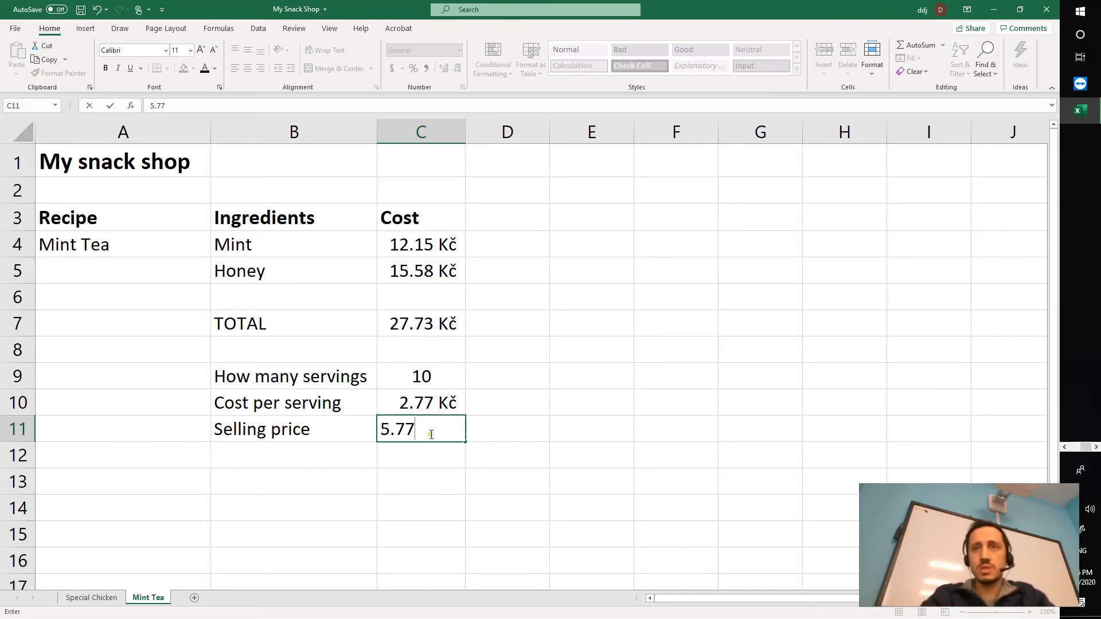
key(BackSpace)
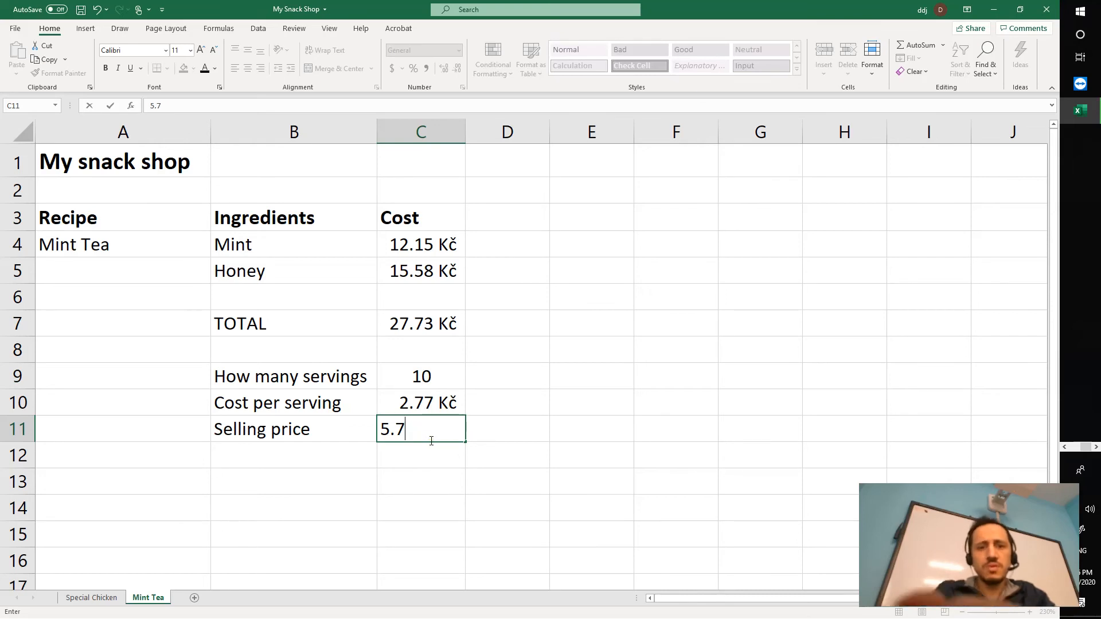
text(5)
key(Return)
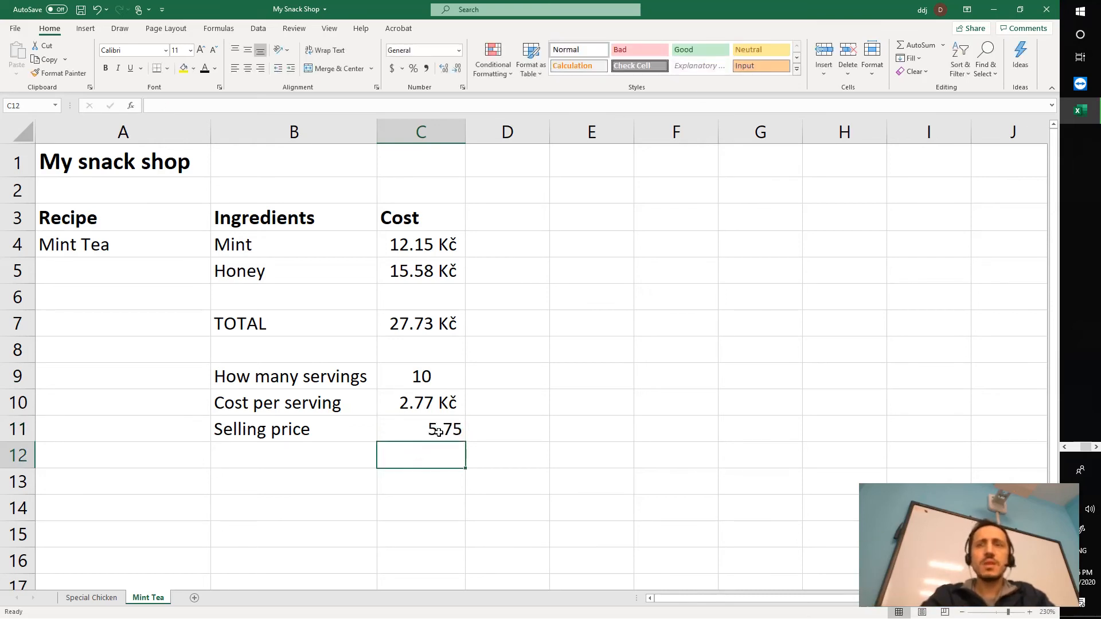
click(438, 432)
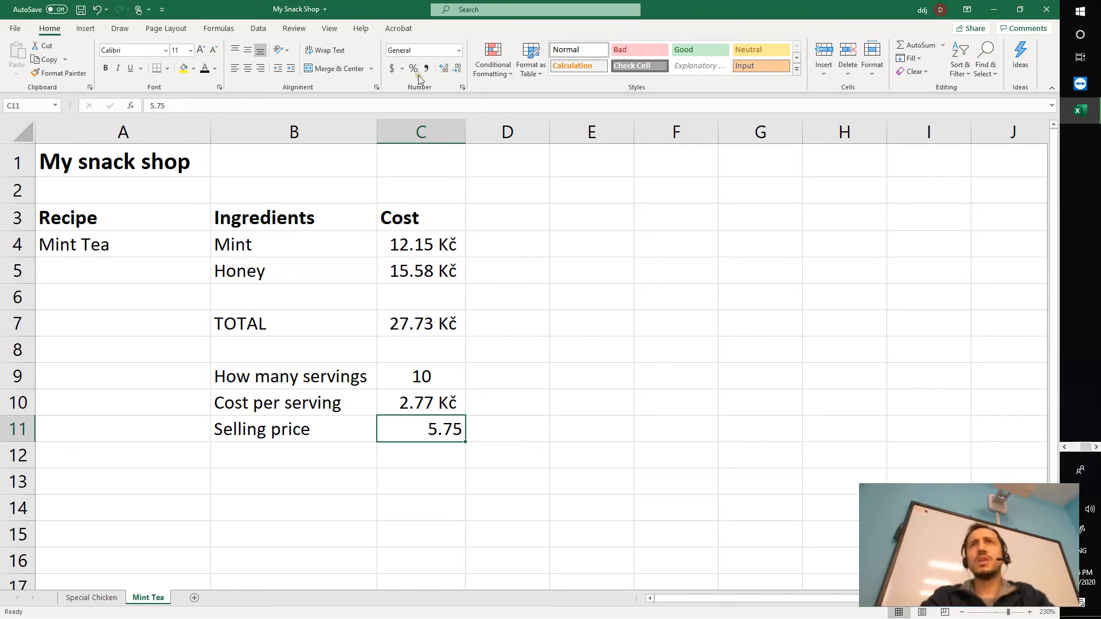
click(402, 69)
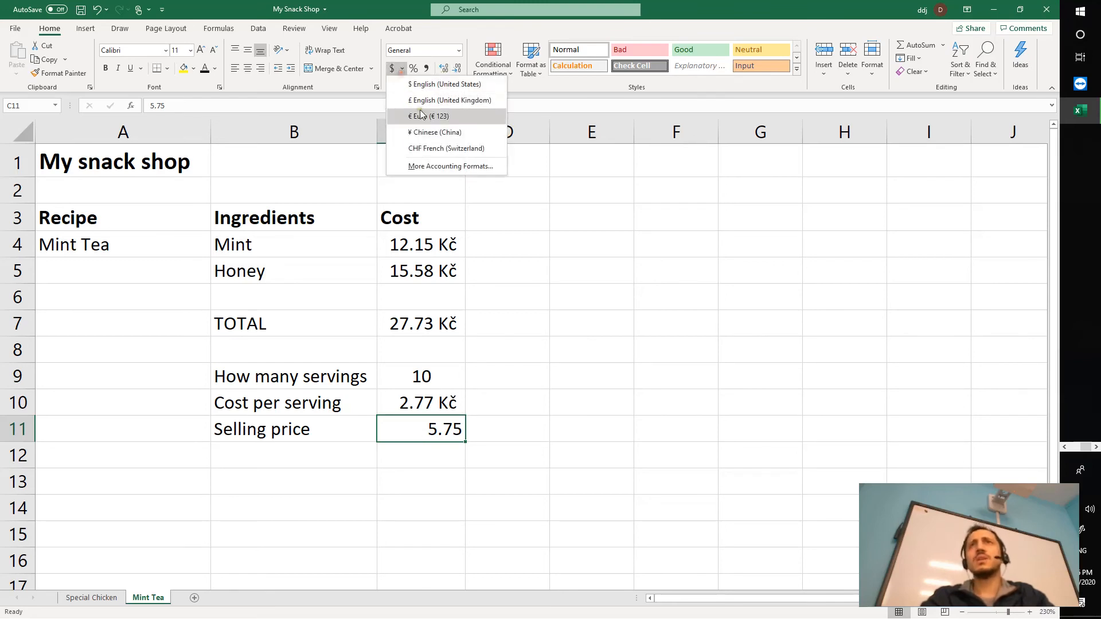
click(445, 166)
click(765, 232)
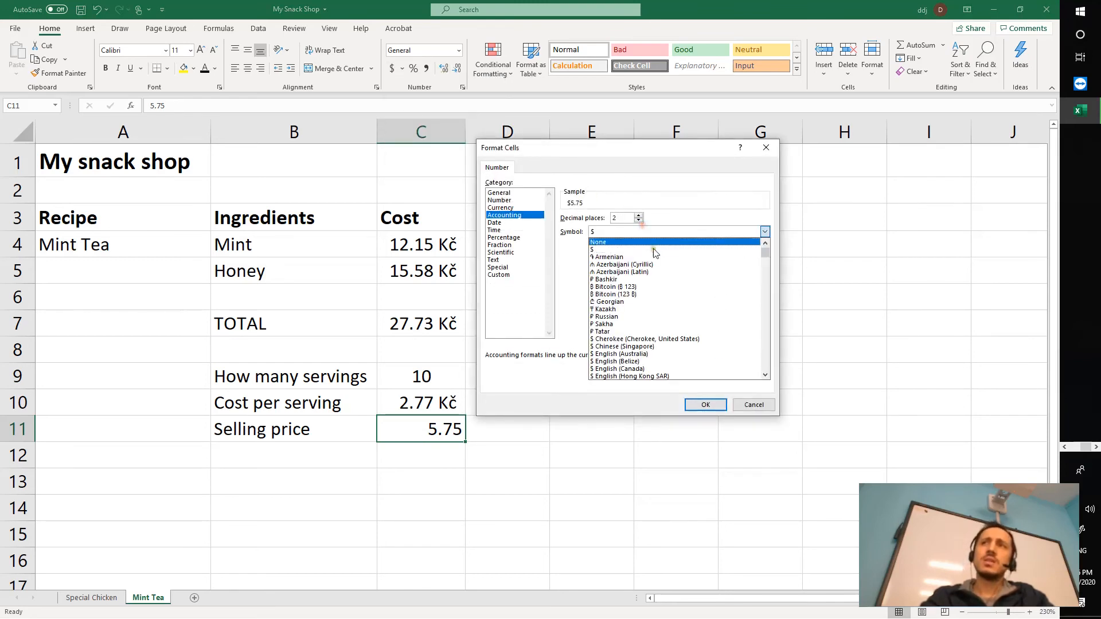
drag(765, 253, 768, 275)
scroll(729, 320, down, 1)
scroll(729, 323, down, 3)
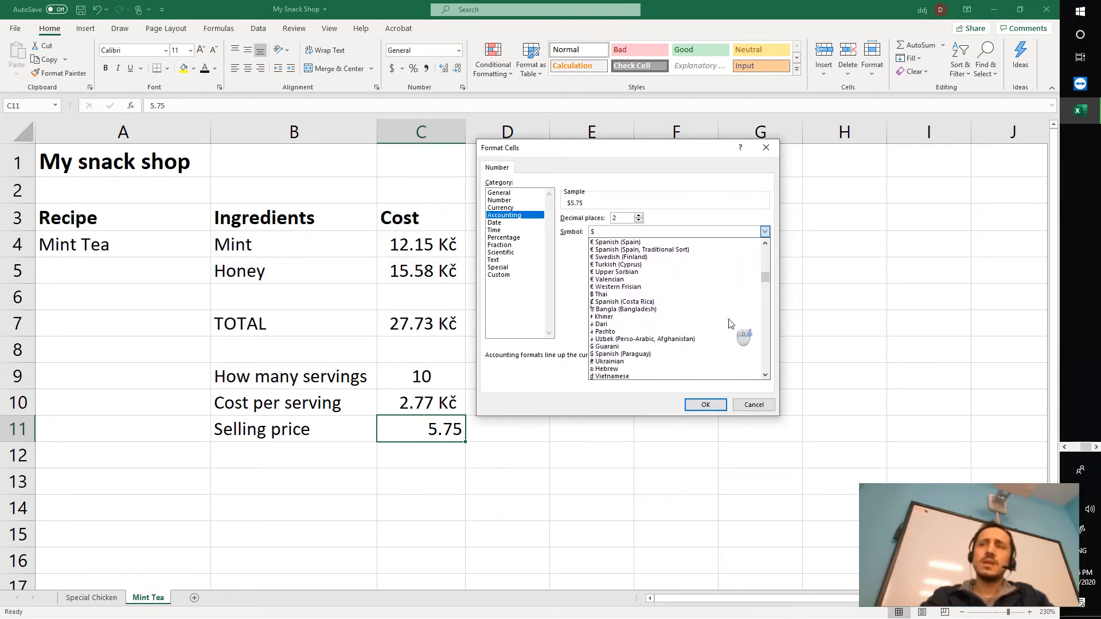
click(754, 405)
click(753, 405)
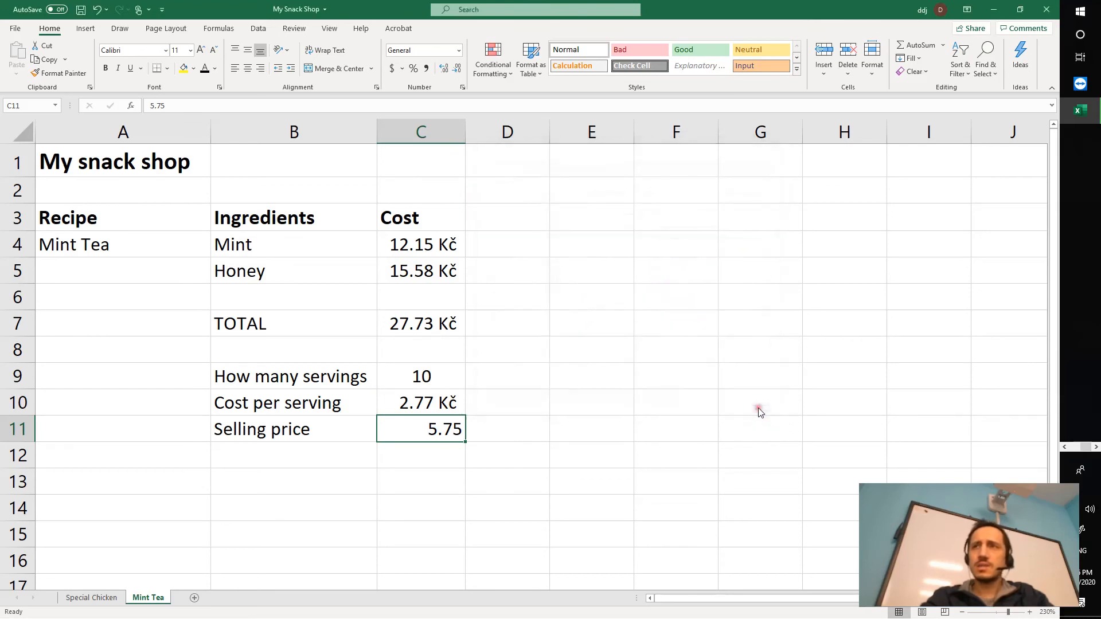
Copy the Kč accounting format from the honey cost in C5 to the selling price in C11 with Format Painter.
click(448, 403)
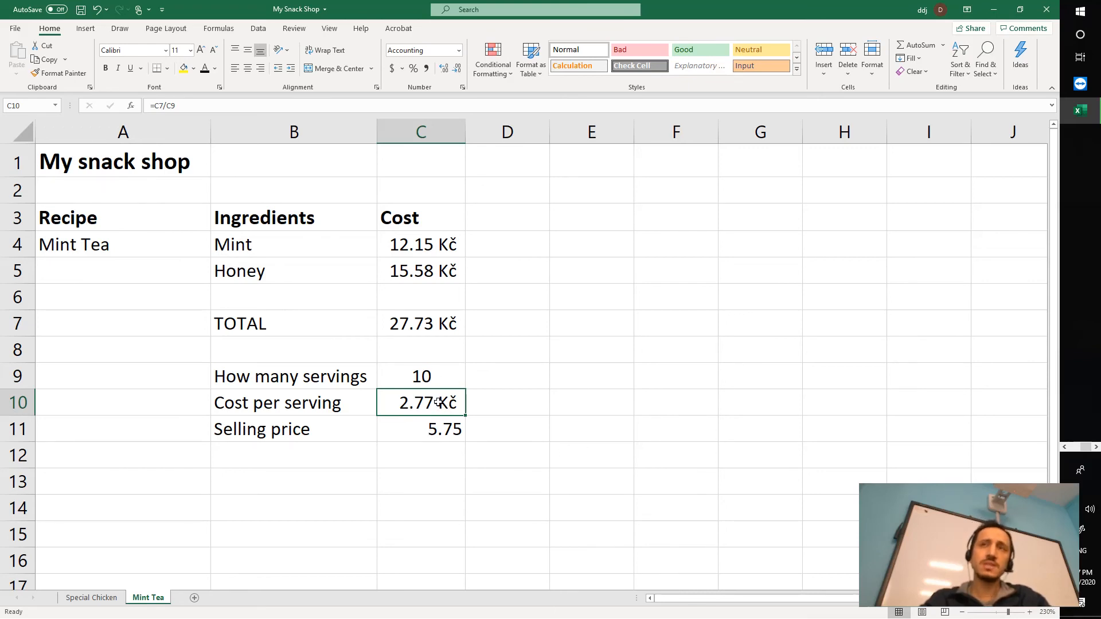
click(438, 321)
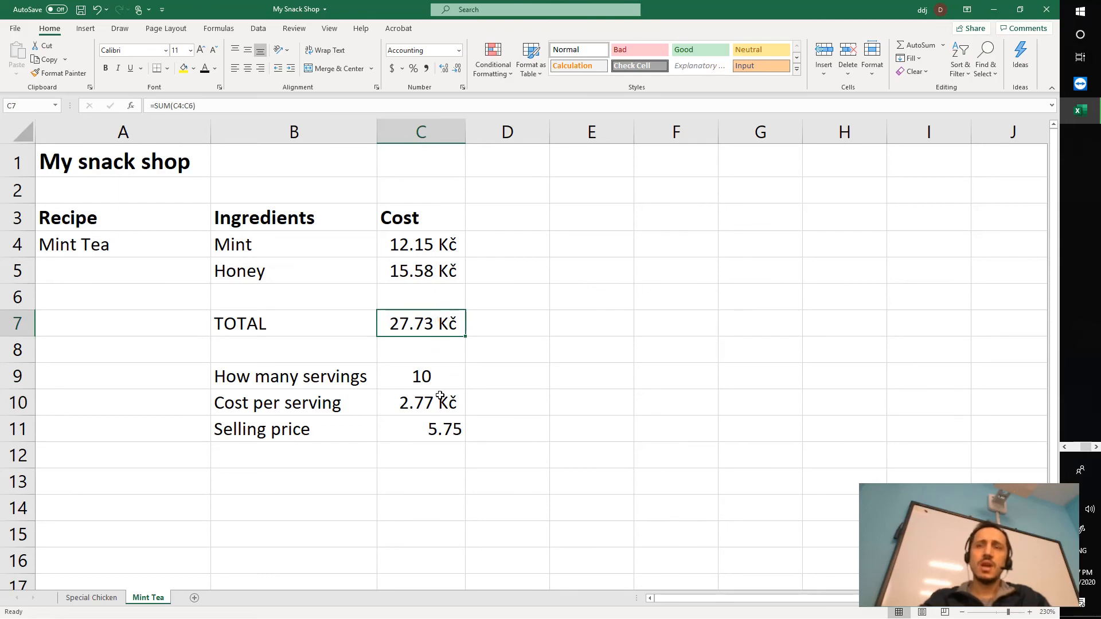
click(444, 251)
click(439, 263)
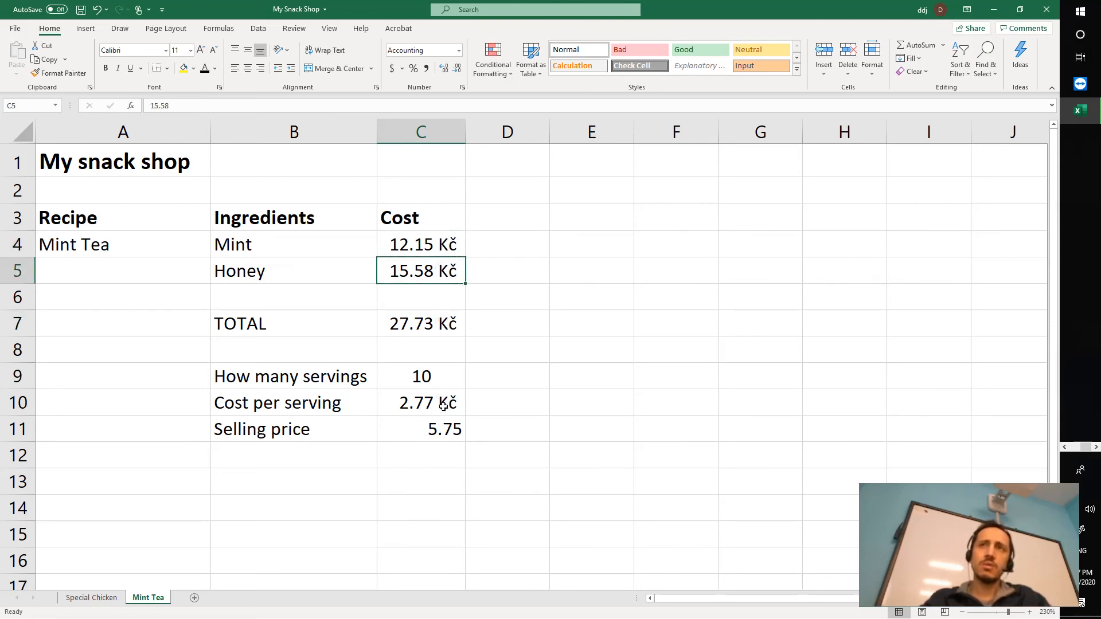
click(74, 74)
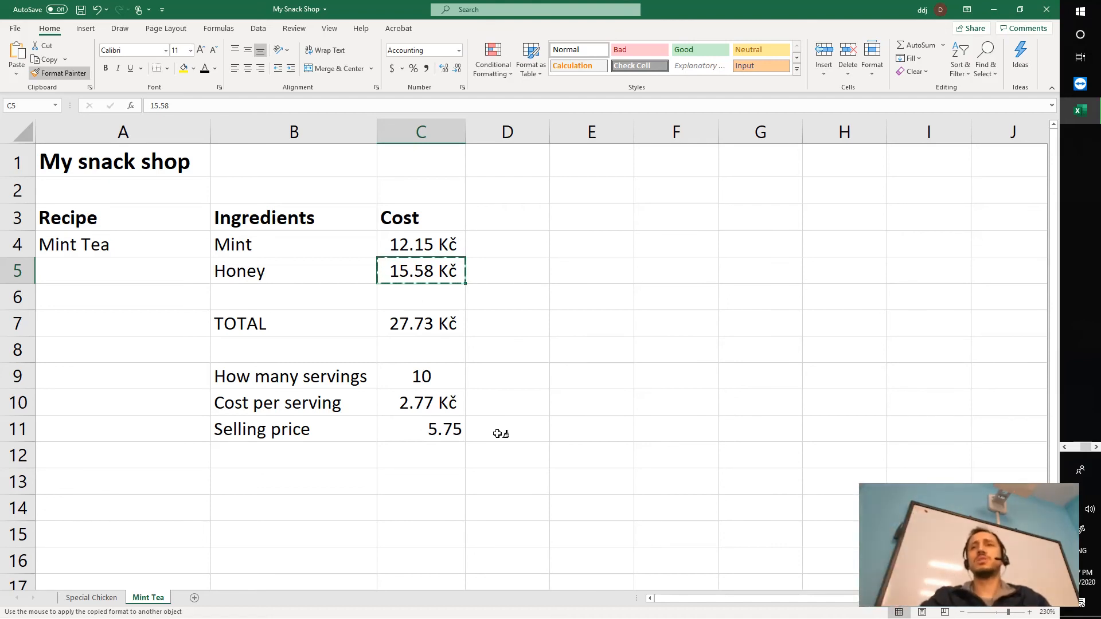
click(434, 434)
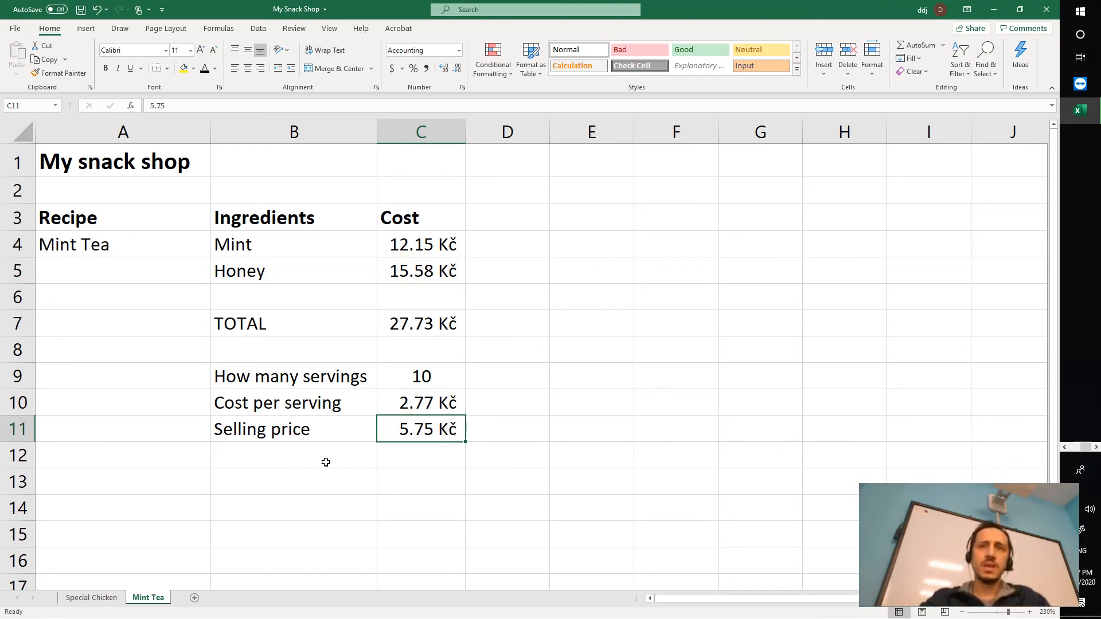
Add the label "PROFIT PER SERVING" in B13 and autofit column B to its contents.
click(310, 482)
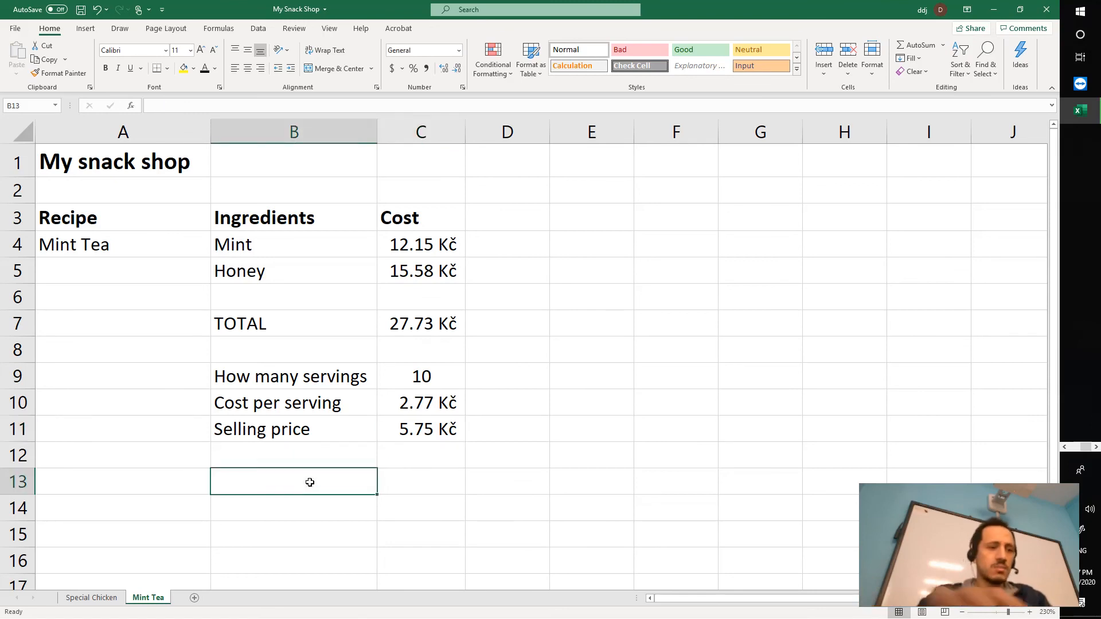
text(PROF)
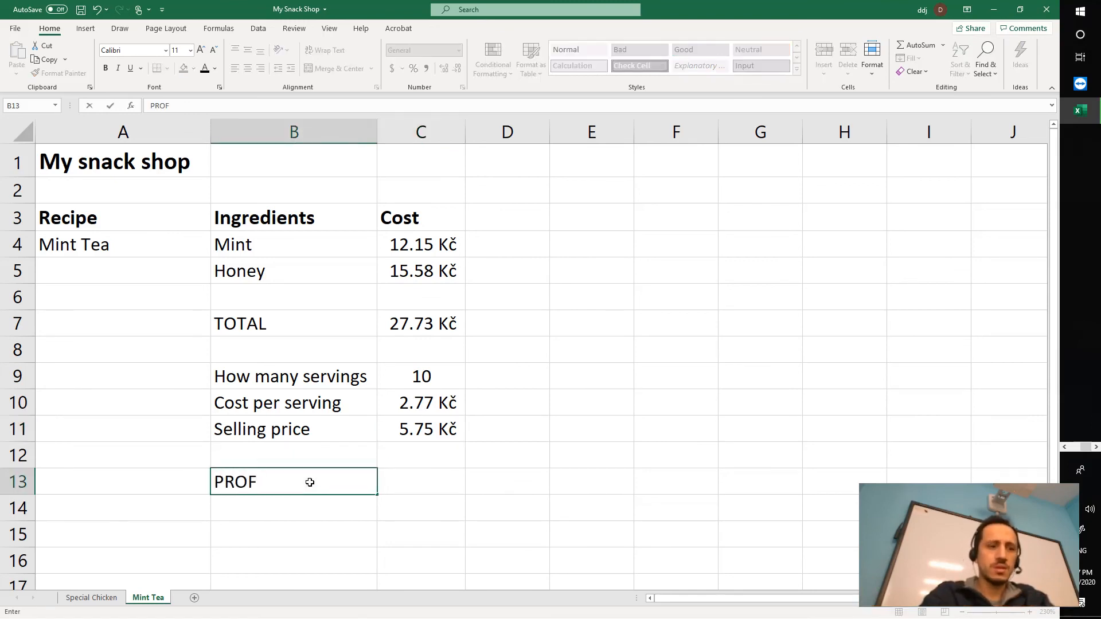
text(IT PE)
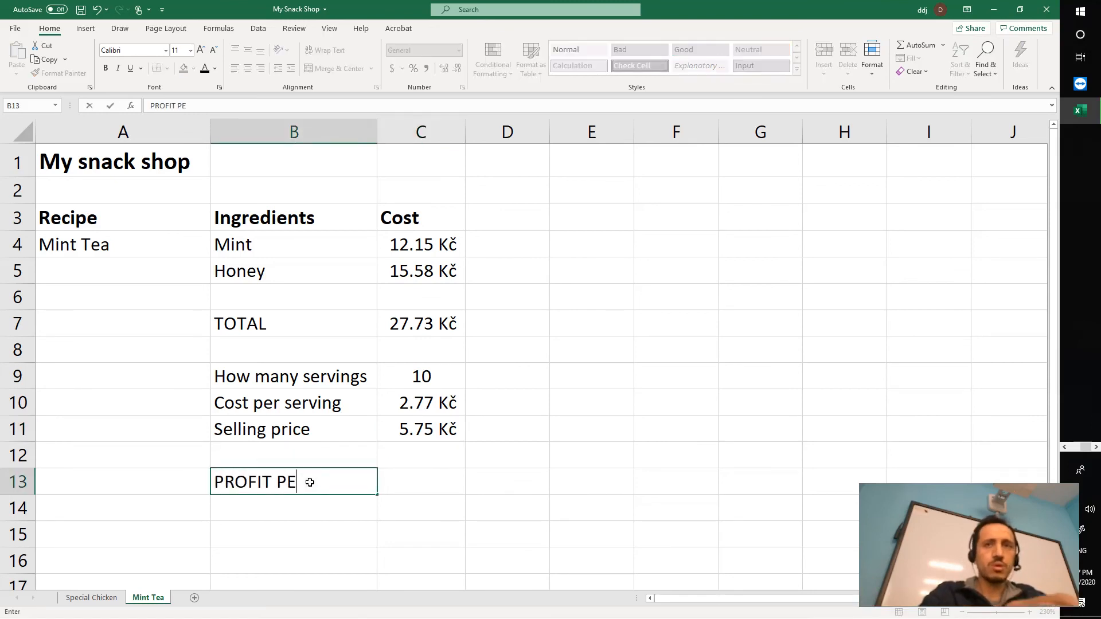
text(R SERVING)
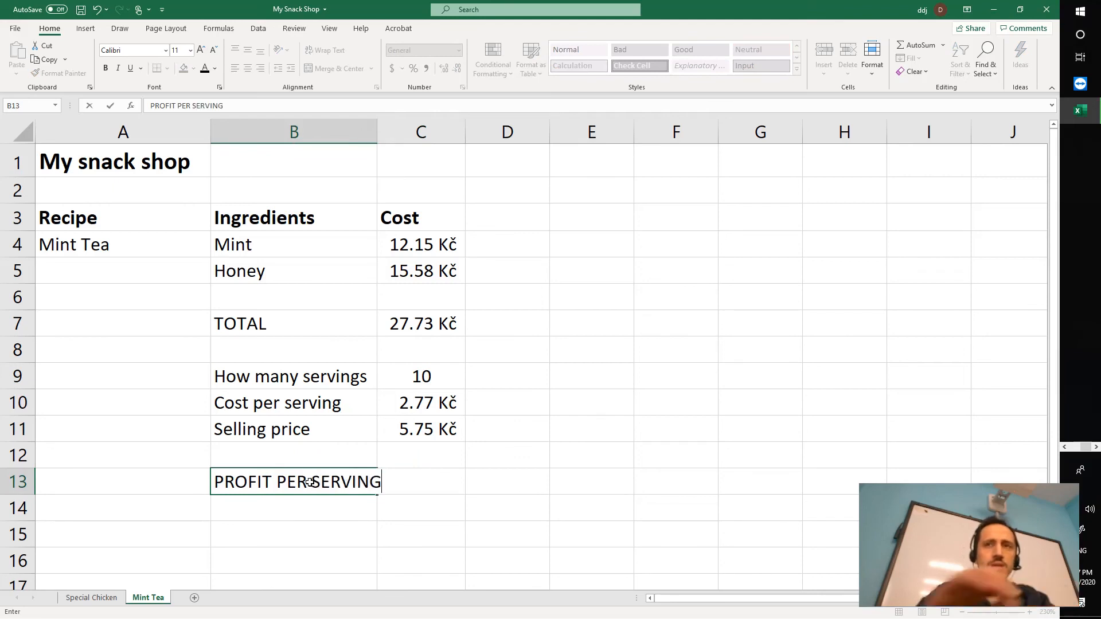
double_click(377, 132)
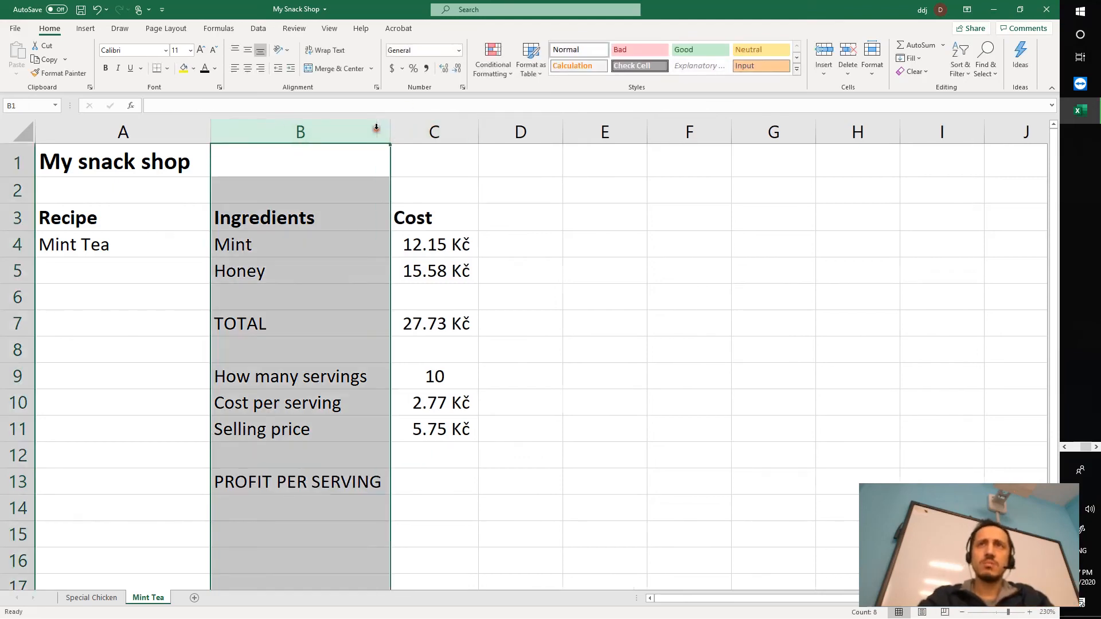
Examine the profit per serving formula in C17 of the Special Chicken sheet and return to C13 on the Mint Tea sheet.
click(91, 597)
click(276, 539)
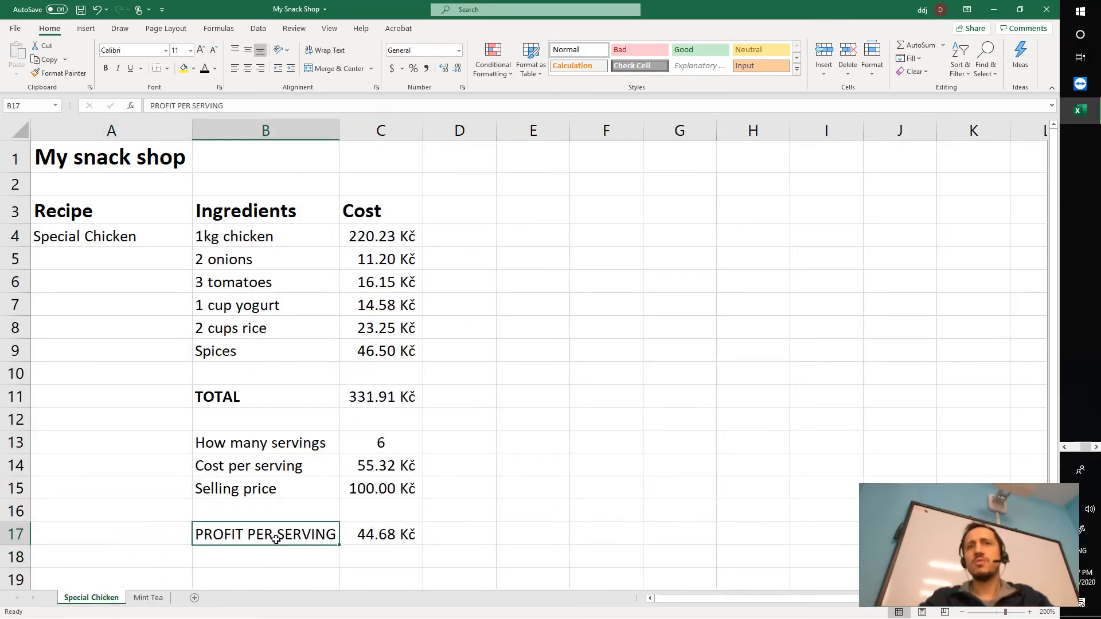
click(387, 539)
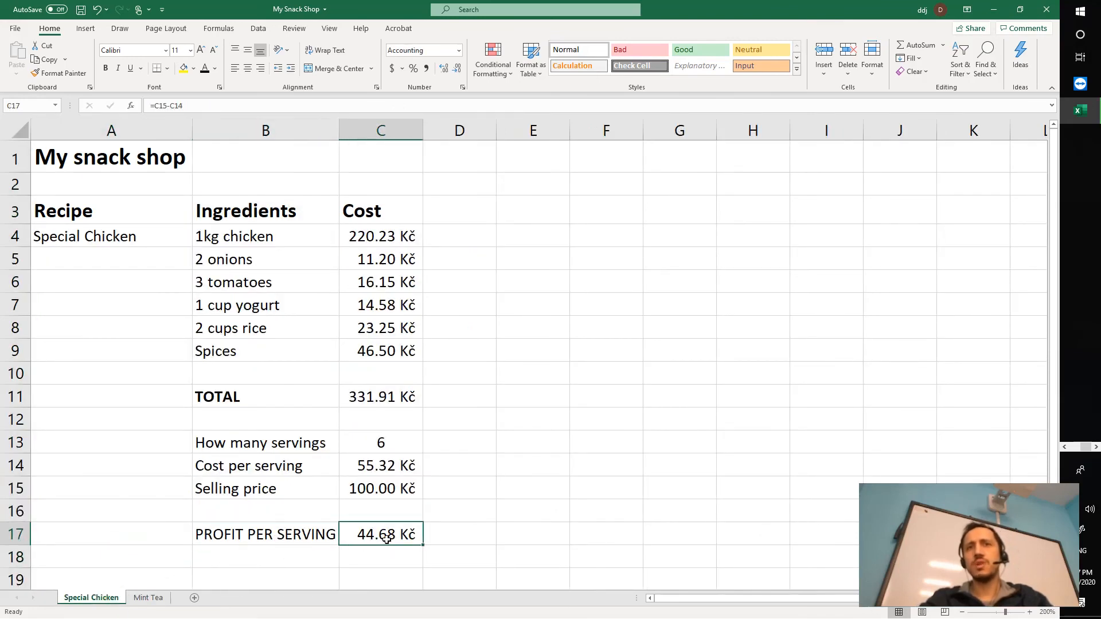
click(269, 528)
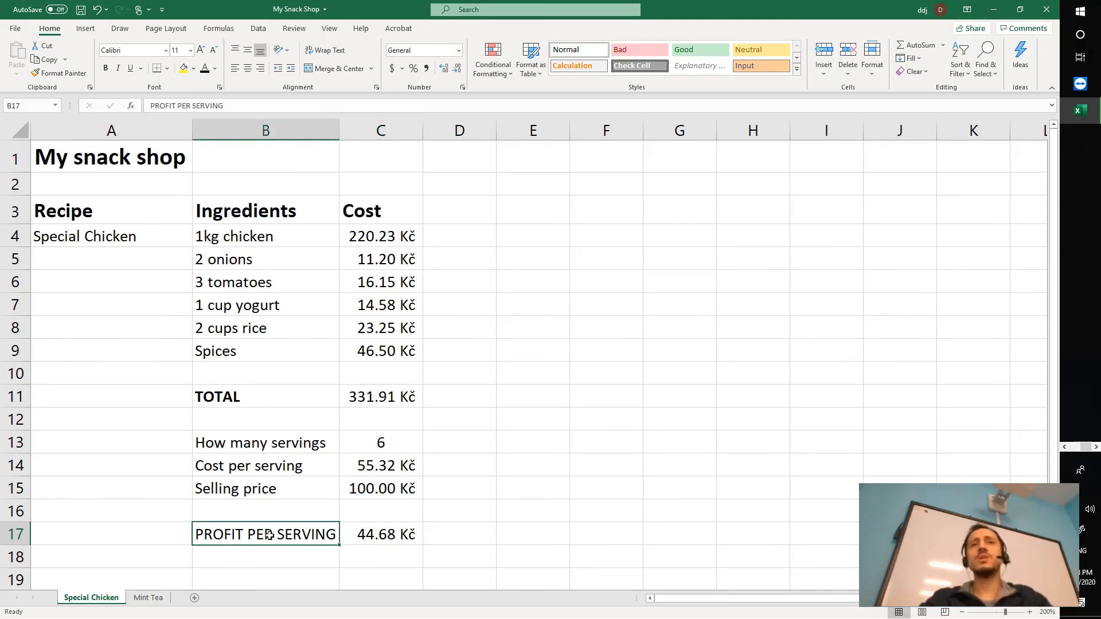
click(150, 599)
click(407, 481)
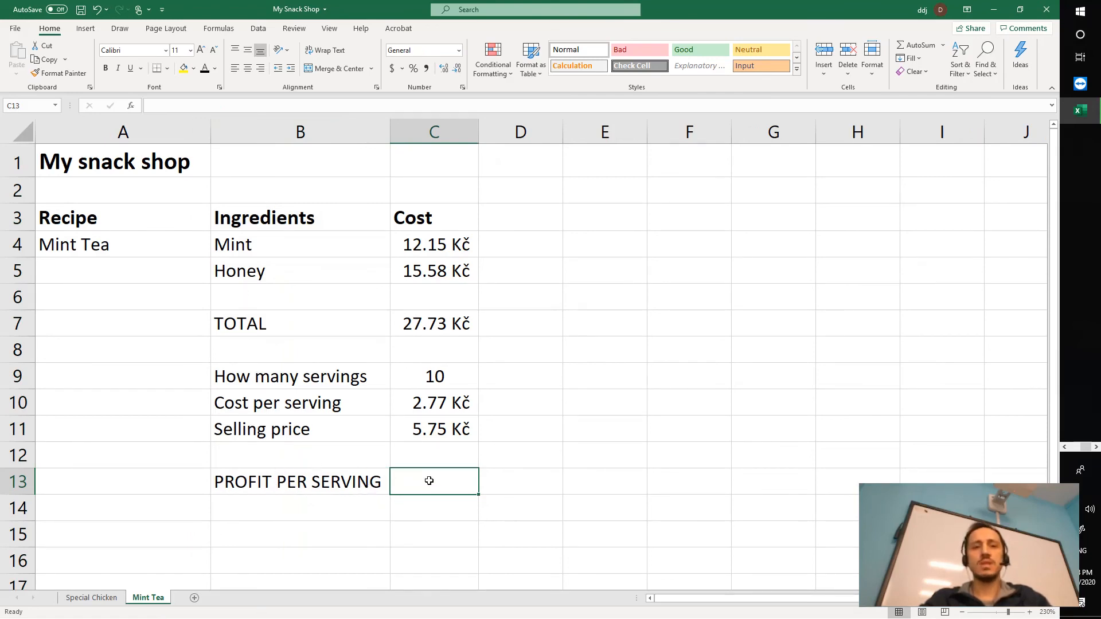
Calculate the profit per serving in C13 as the selling price in C11 minus the cost per serving in C10.
click(443, 437)
click(443, 407)
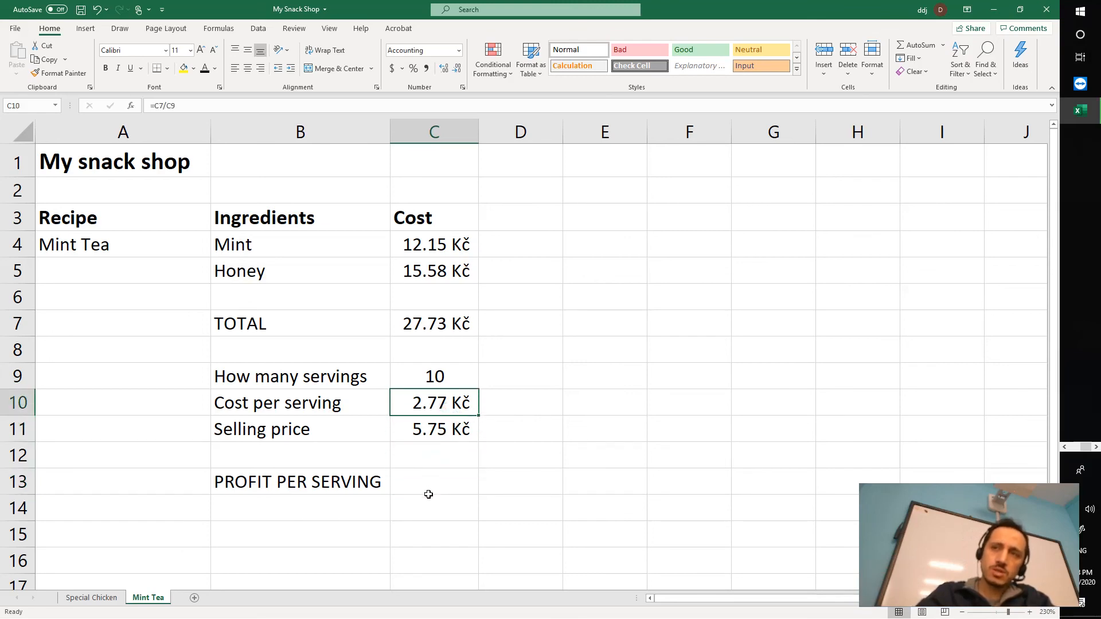
click(433, 430)
click(437, 411)
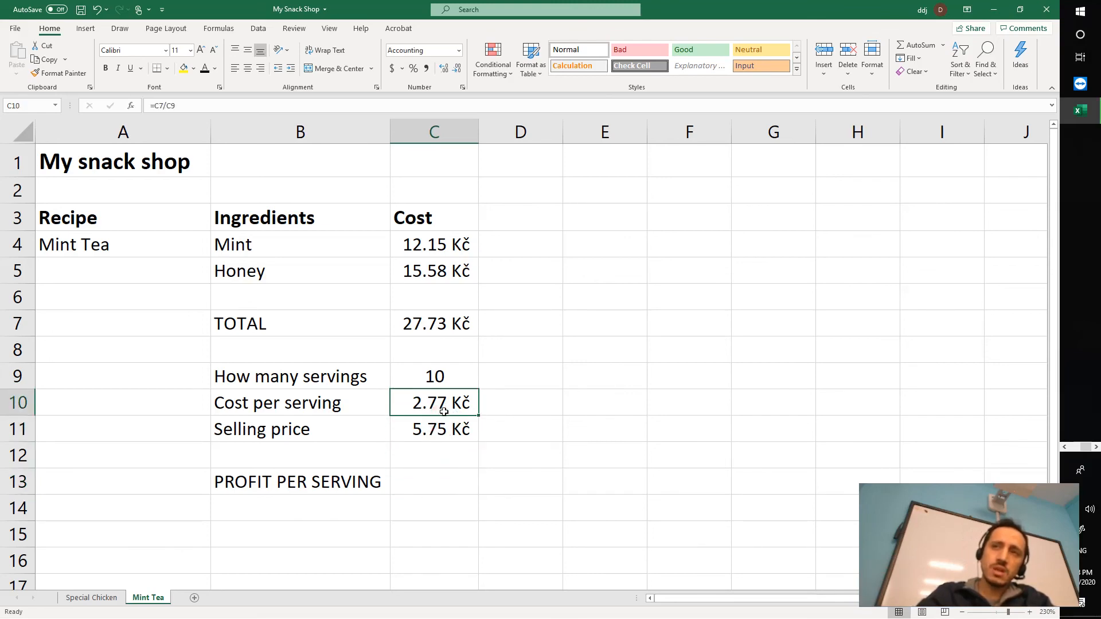
click(445, 476)
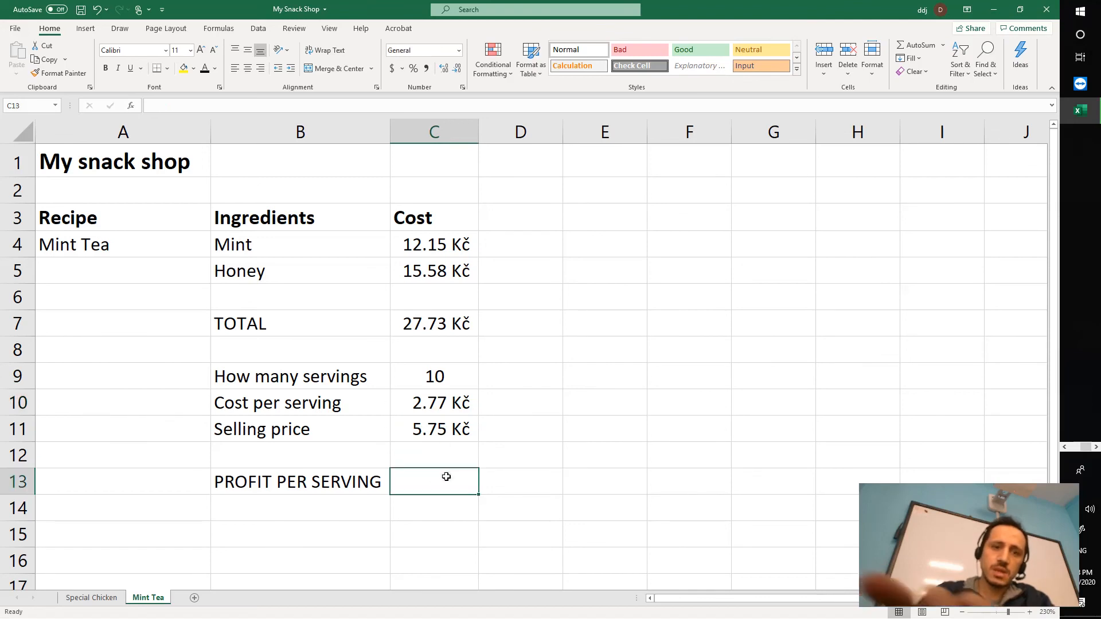
text(=)
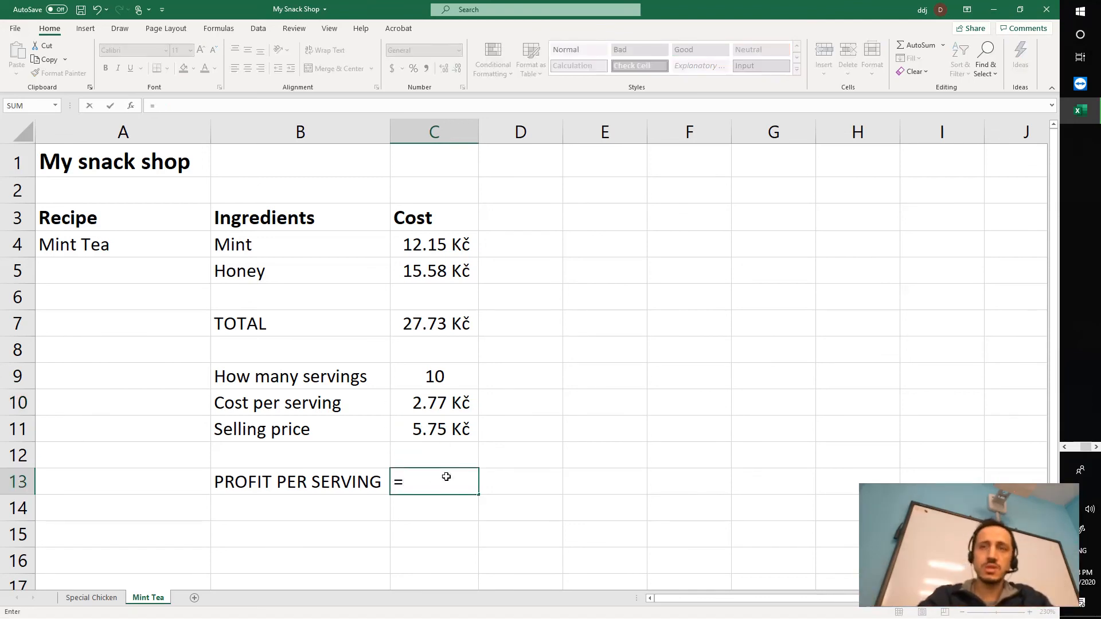
click(442, 433)
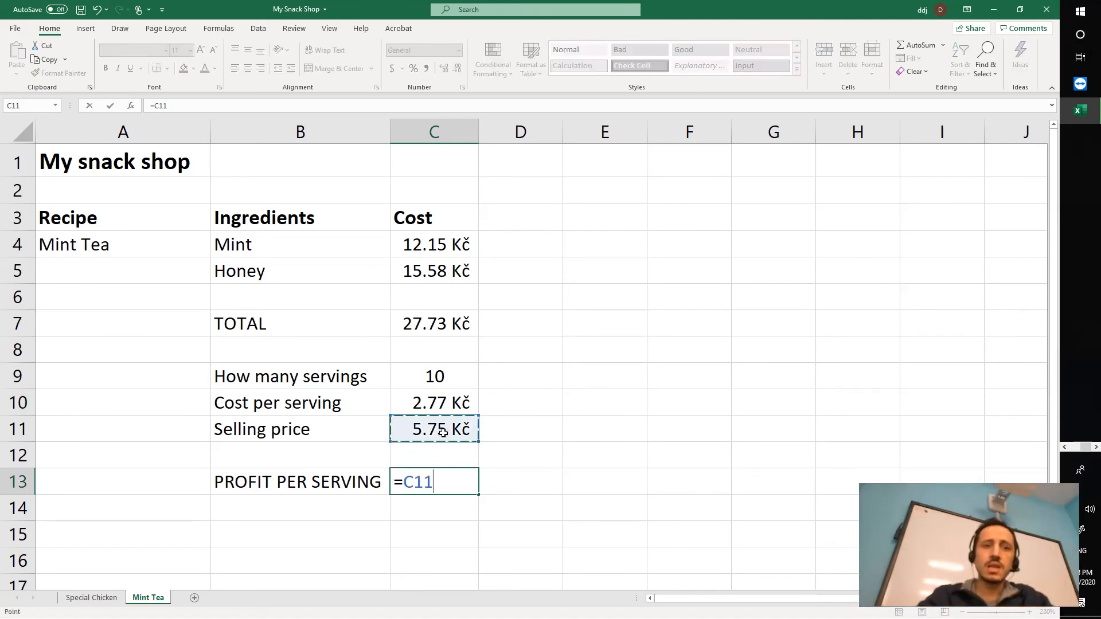
text(-)
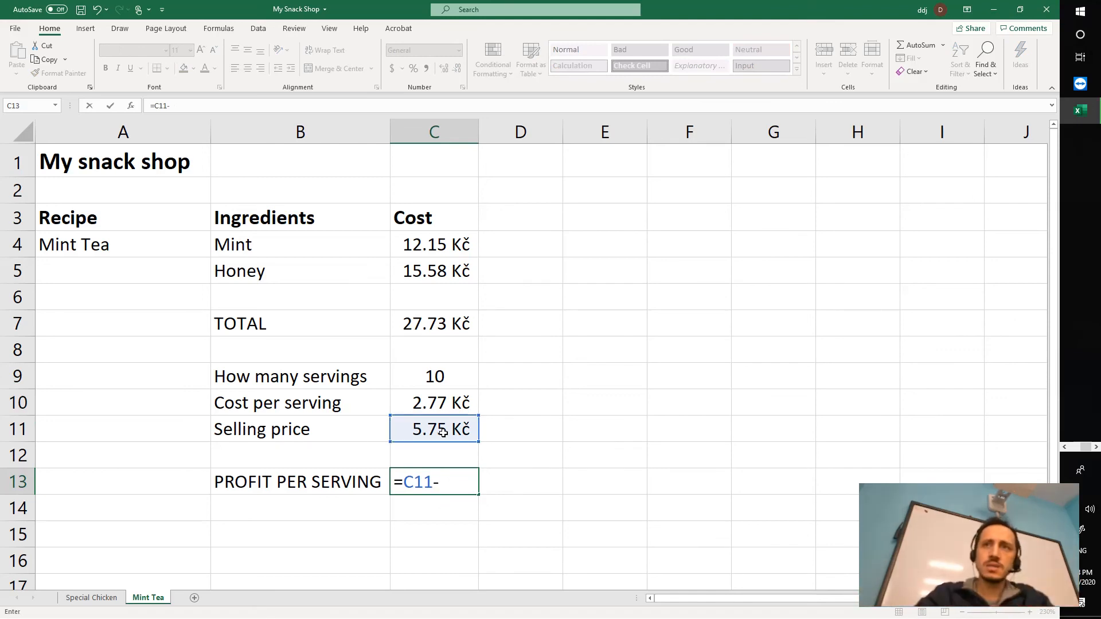
click(452, 403)
key(Return)
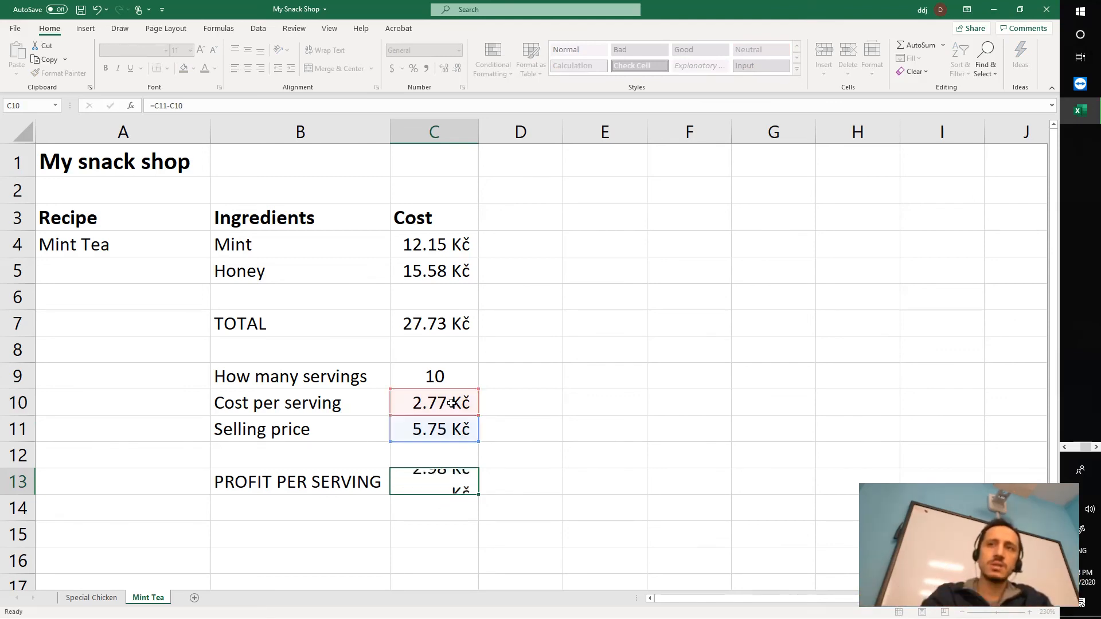
click(439, 479)
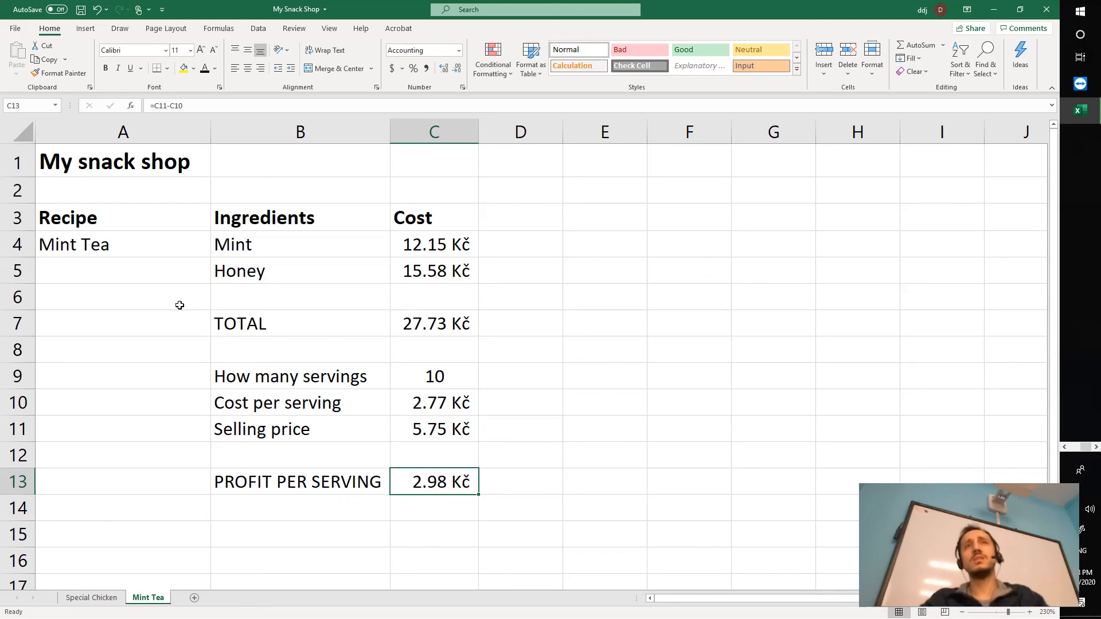
Save the workbook, view the Special Chicken sheet and return to the Mint Tea sheet.
click(79, 16)
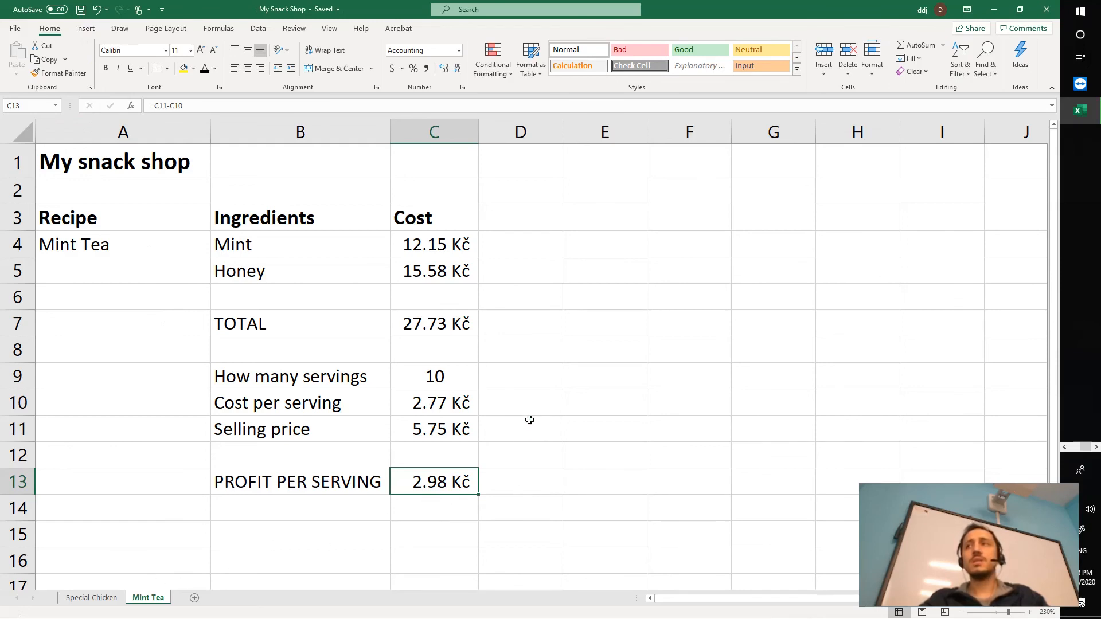
click(80, 598)
click(136, 598)
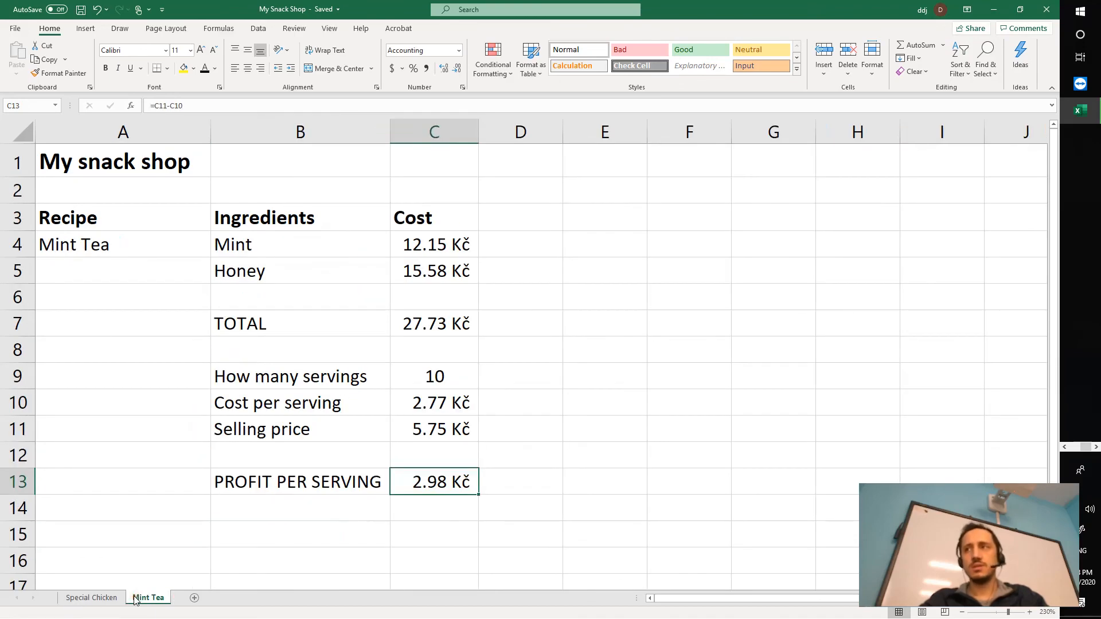